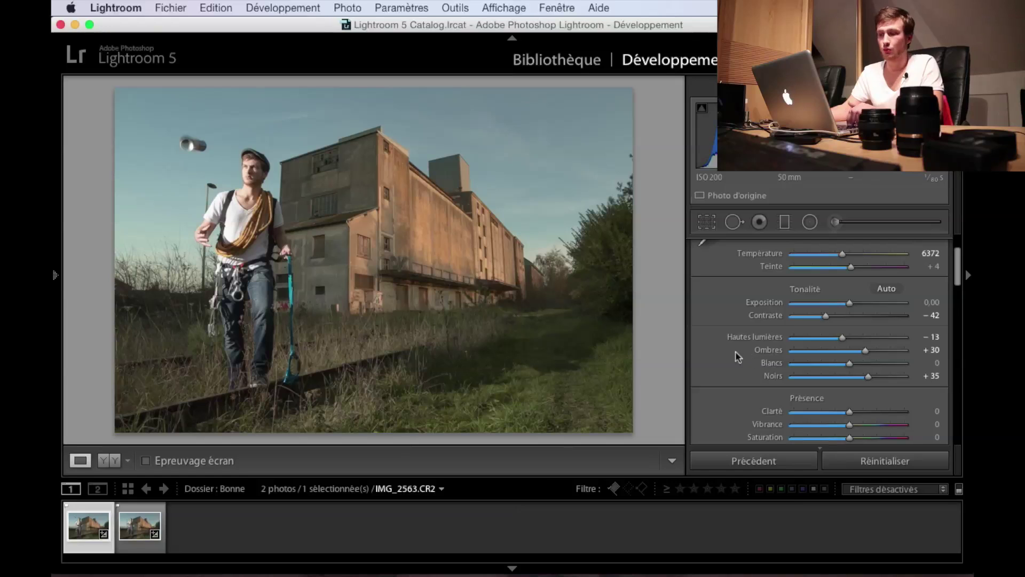
# Compare the photos IMG_2563.CR2 and IMG_2565.CR2 and examine the flying can in the sky up close.
pyautogui.click(142, 510)
pyautogui.press('Left')
pyautogui.press('Right')
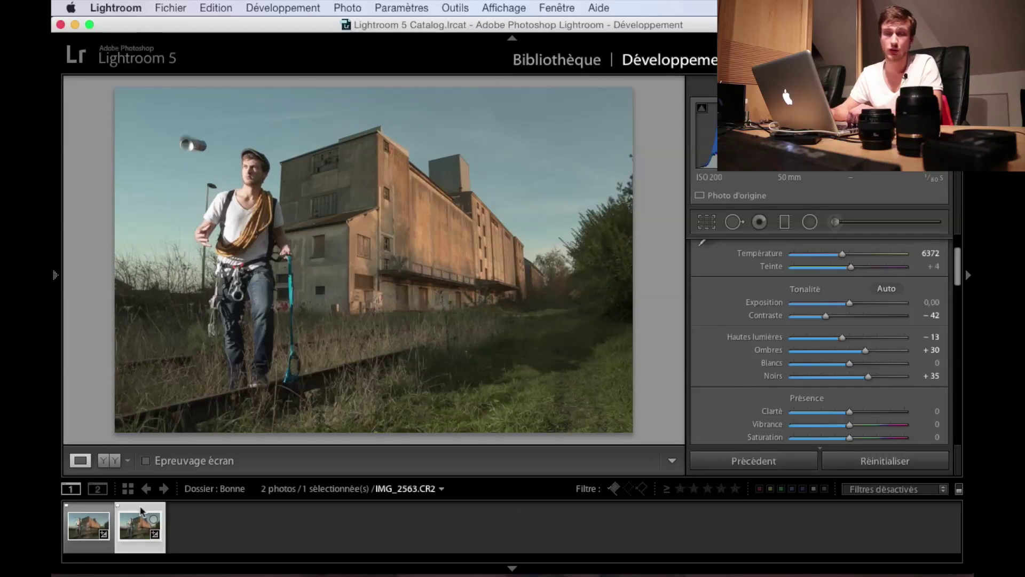
pyautogui.press('Left')
pyautogui.press('Left')
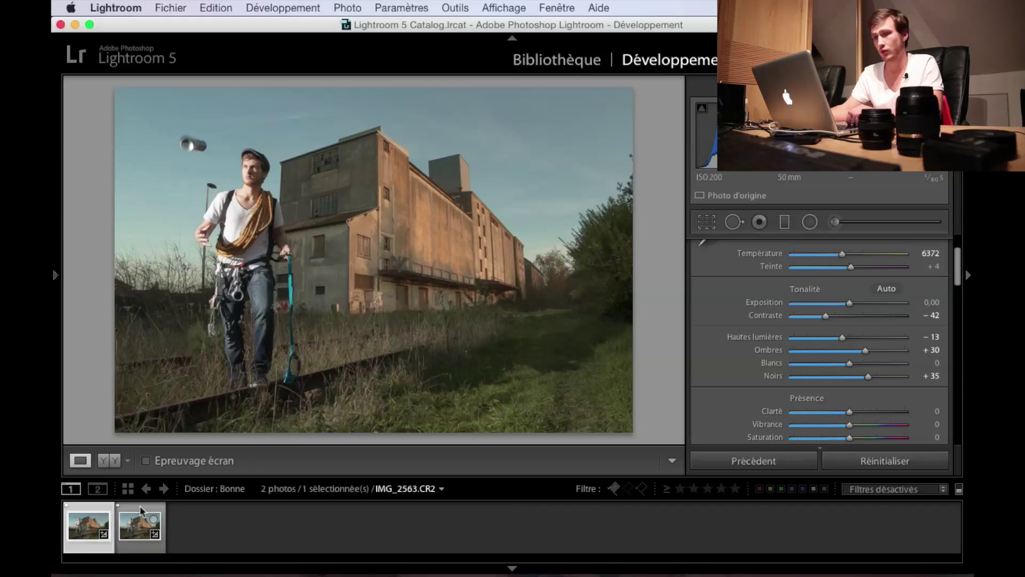
pyautogui.click(195, 149)
pyautogui.moveTo(211, 158); pyautogui.dragTo(286, 262)
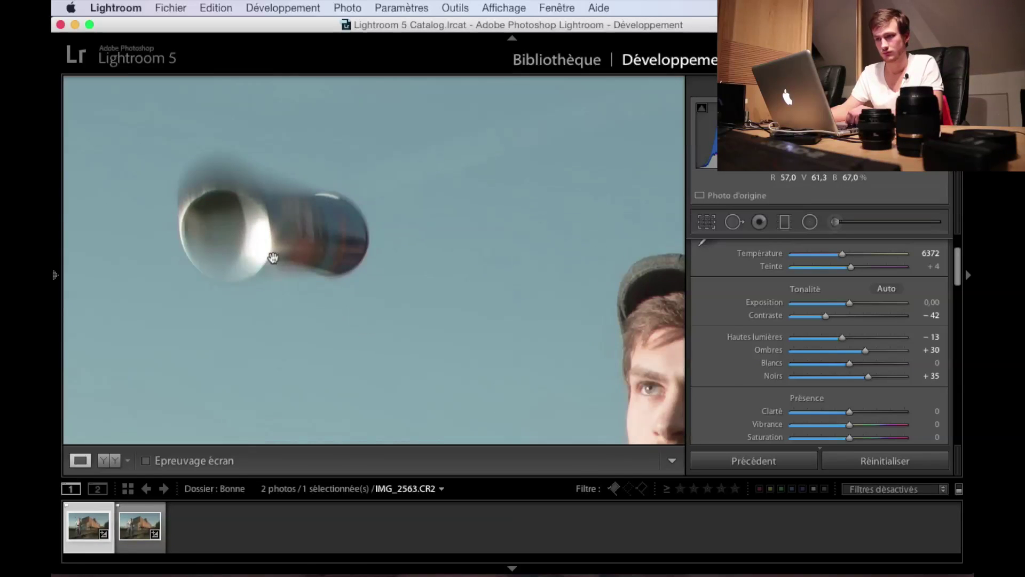
pyautogui.click(282, 243)
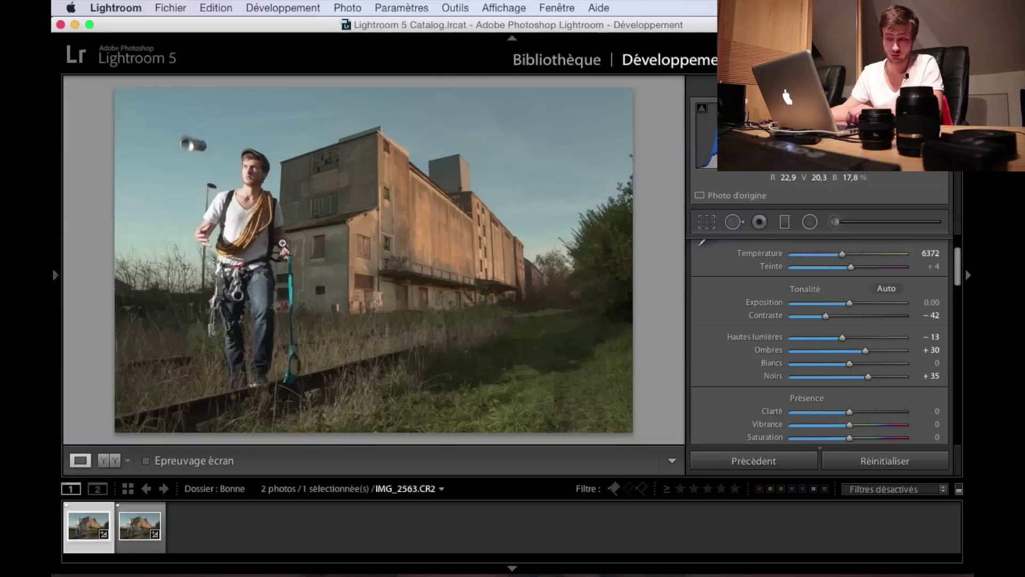
pyautogui.press('Right')
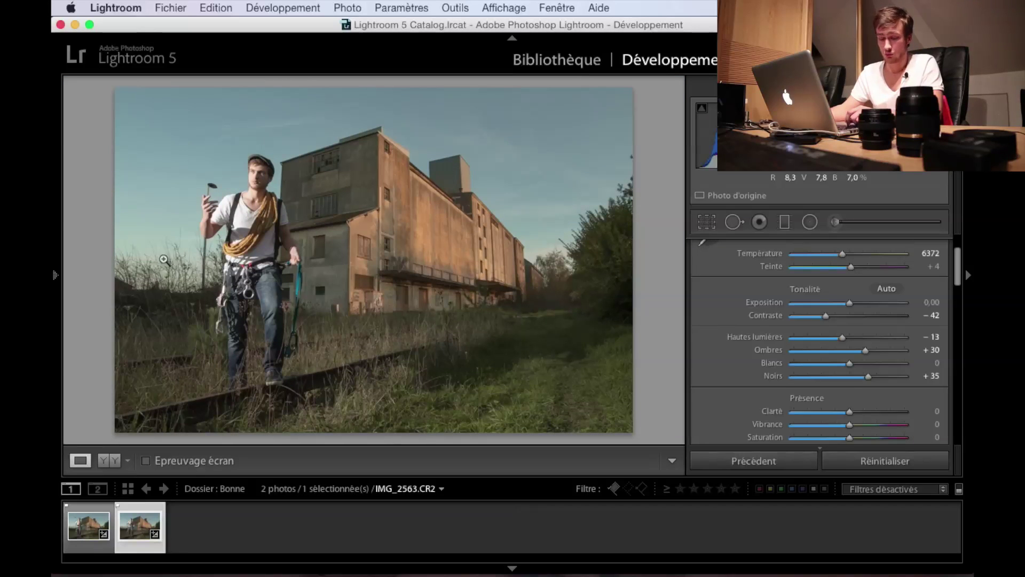
pyautogui.press('Left')
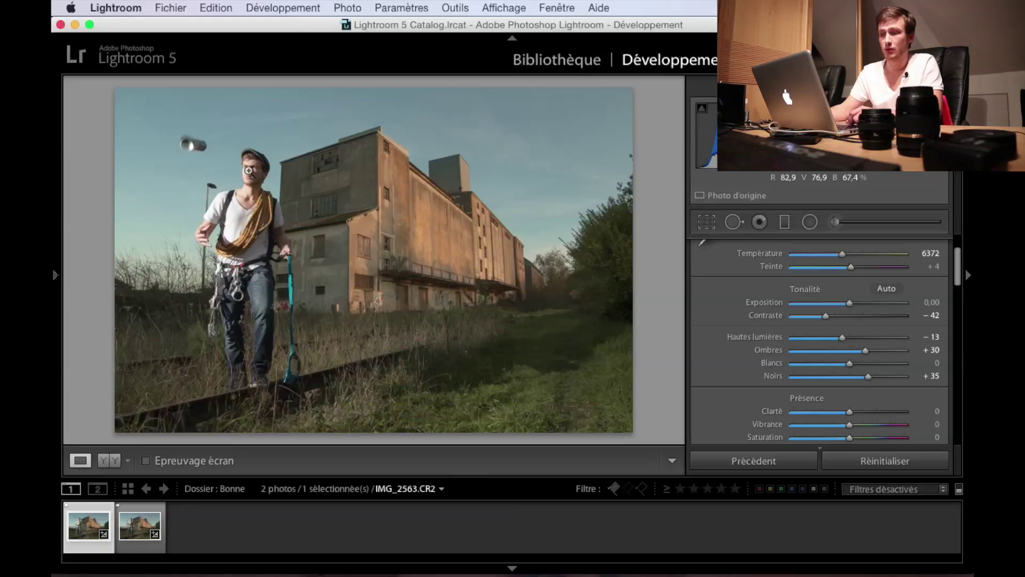
# Examine the man's face at close range in both photos.
pyautogui.click(249, 172)
pyautogui.moveTo(235, 170); pyautogui.dragTo(305, 240)
pyautogui.press('Right')
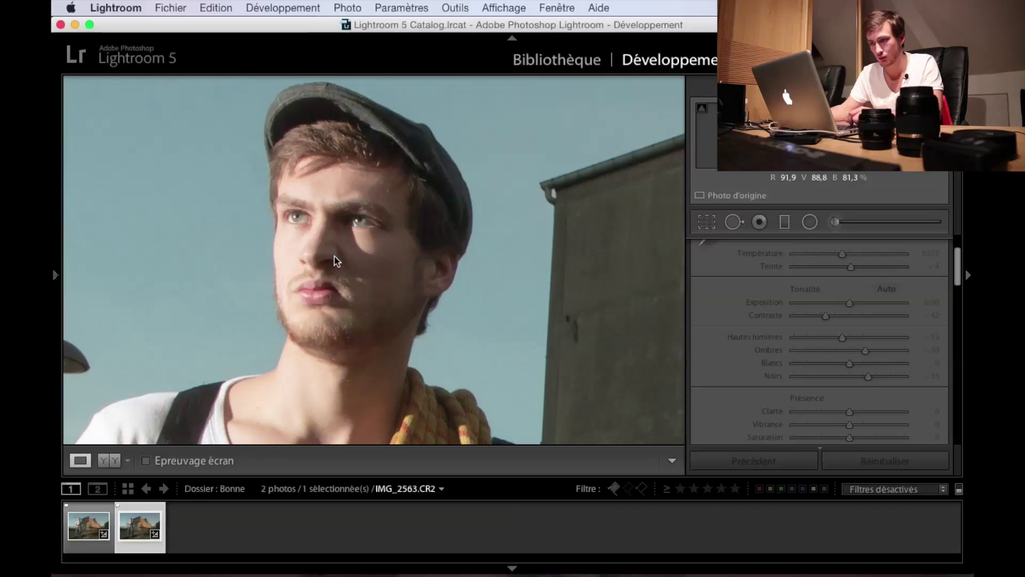
pyautogui.click(288, 184)
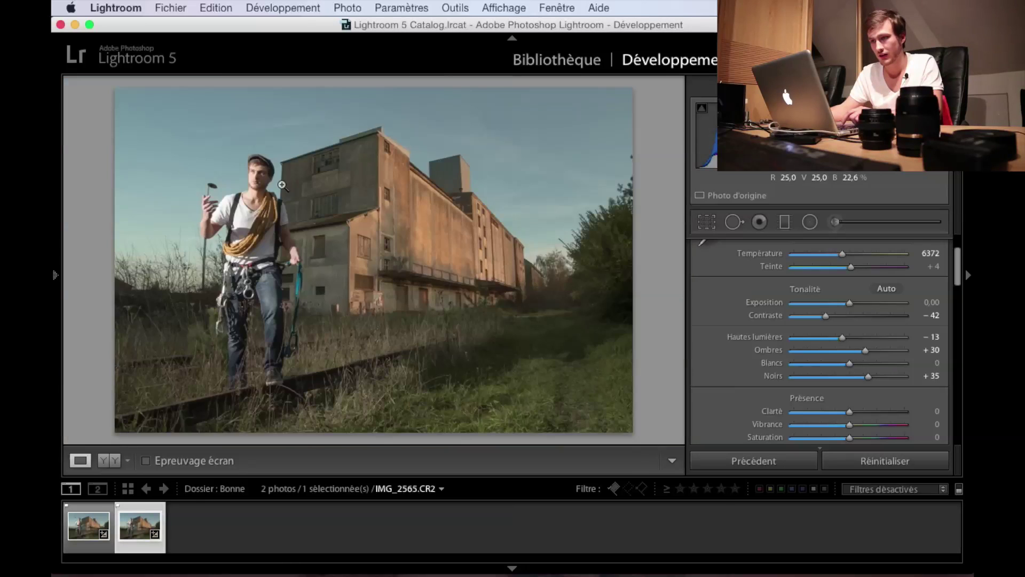
pyautogui.click(256, 170)
pyautogui.click(267, 174)
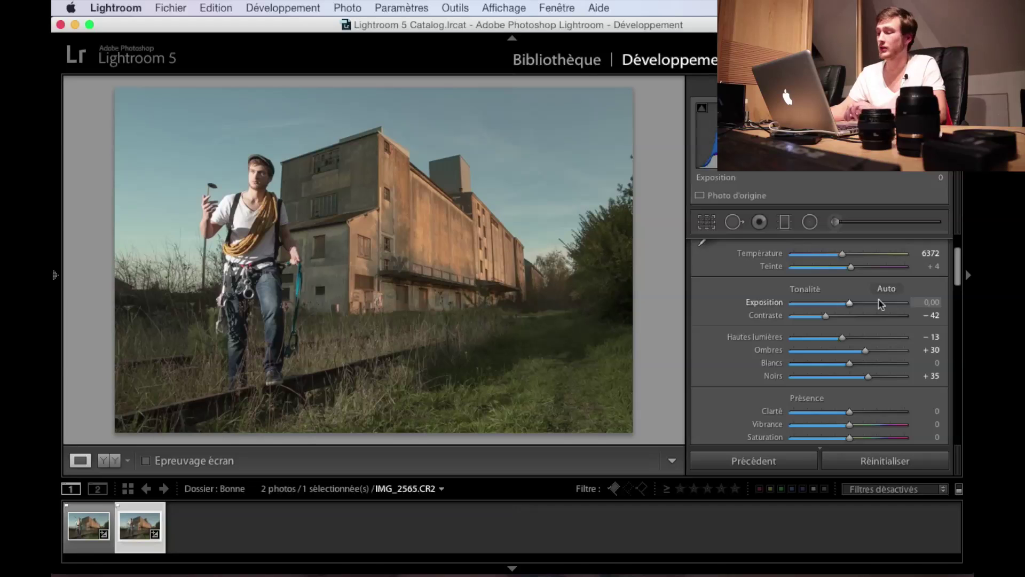
# Set the green (Vert) hue of IMG_2565.CR2 to -52.
pyautogui.scroll(-2, 866, 309)
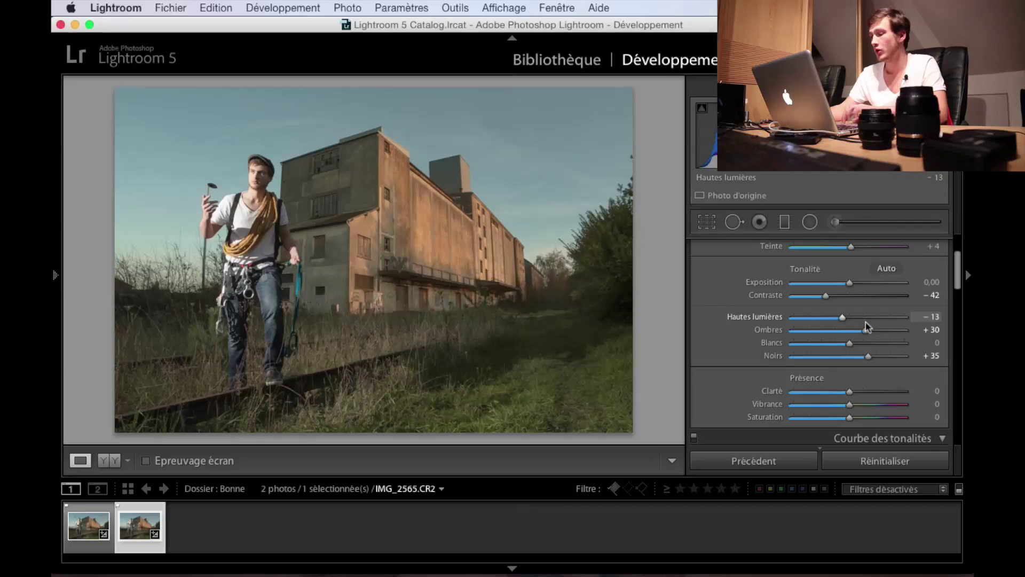
pyautogui.scroll(-3, 855, 326)
pyautogui.scroll(-10, 846, 325)
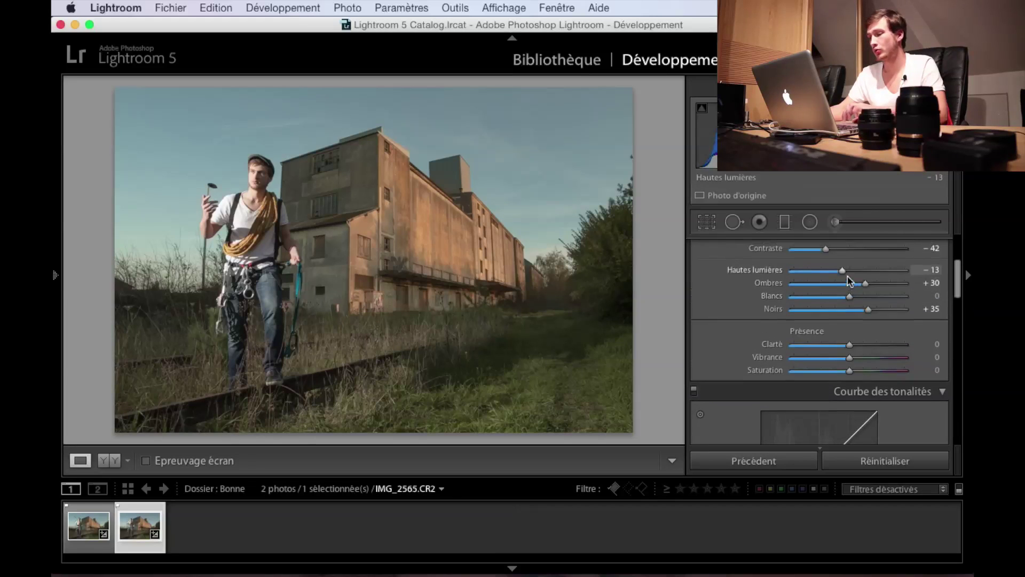
pyautogui.scroll(-12, 848, 276)
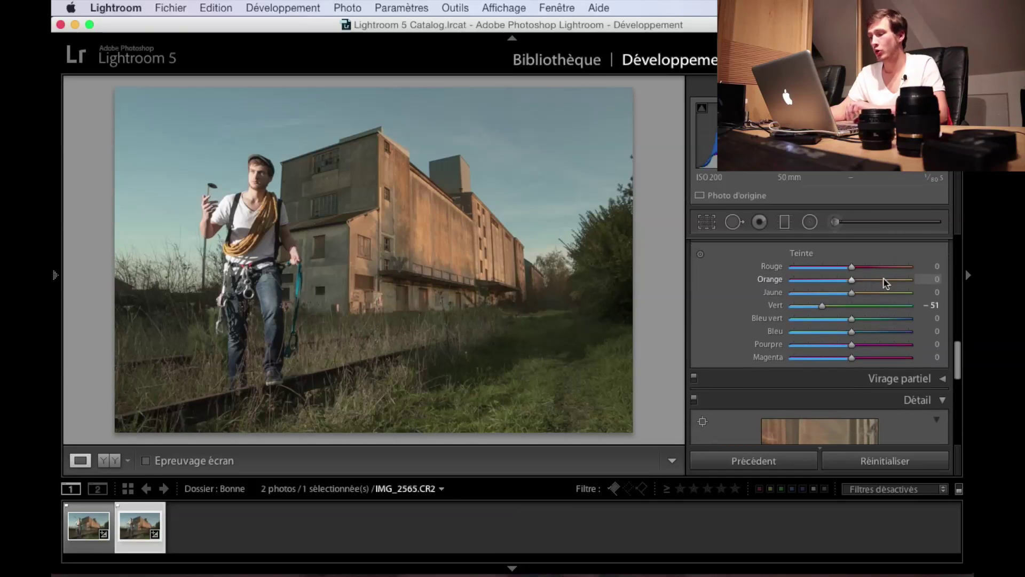
pyautogui.doubleClick(823, 307)
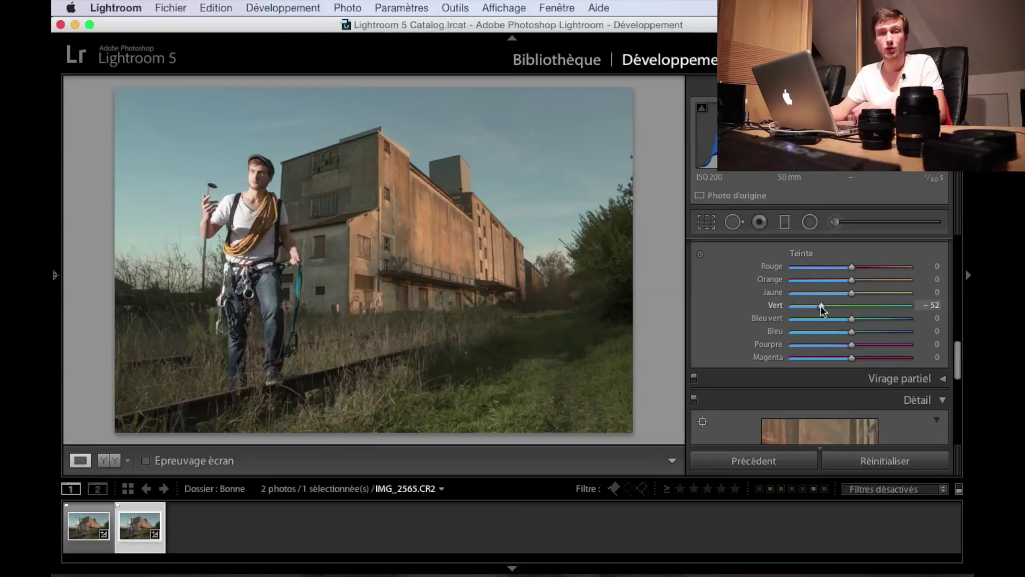
# Select both photos, open them as layers of one Photoshop document, and switch to Photoshop.
pyautogui.press('super+a')
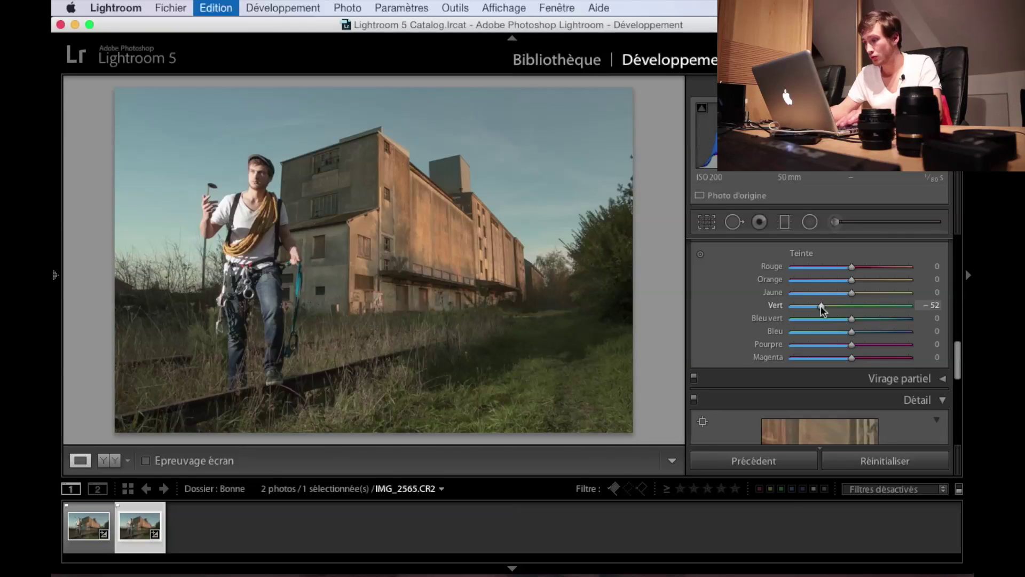
pyautogui.click(89, 522)
pyautogui.rightClick(89, 520)
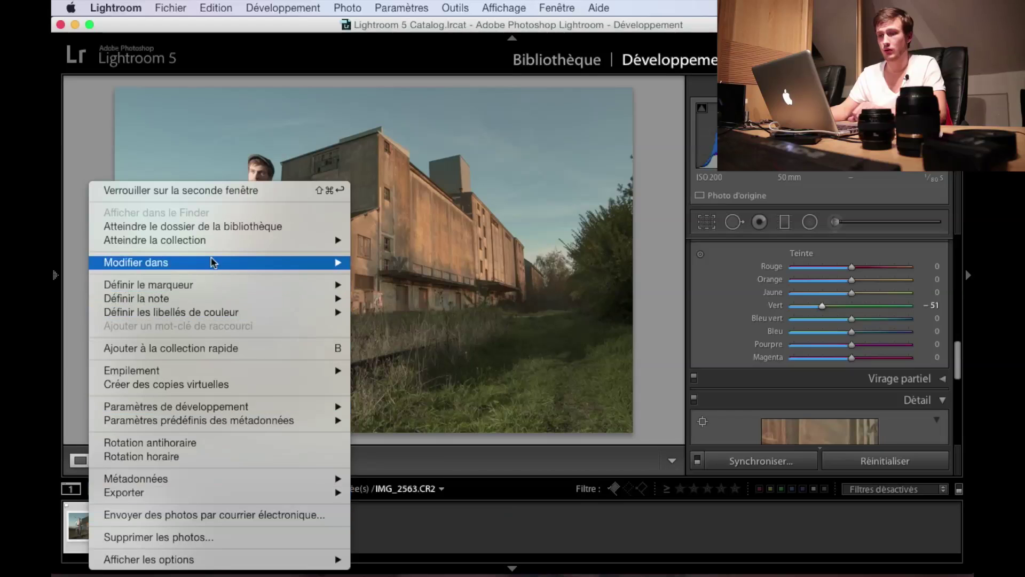
pyautogui.moveTo(213, 263)
pyautogui.click(444, 339)
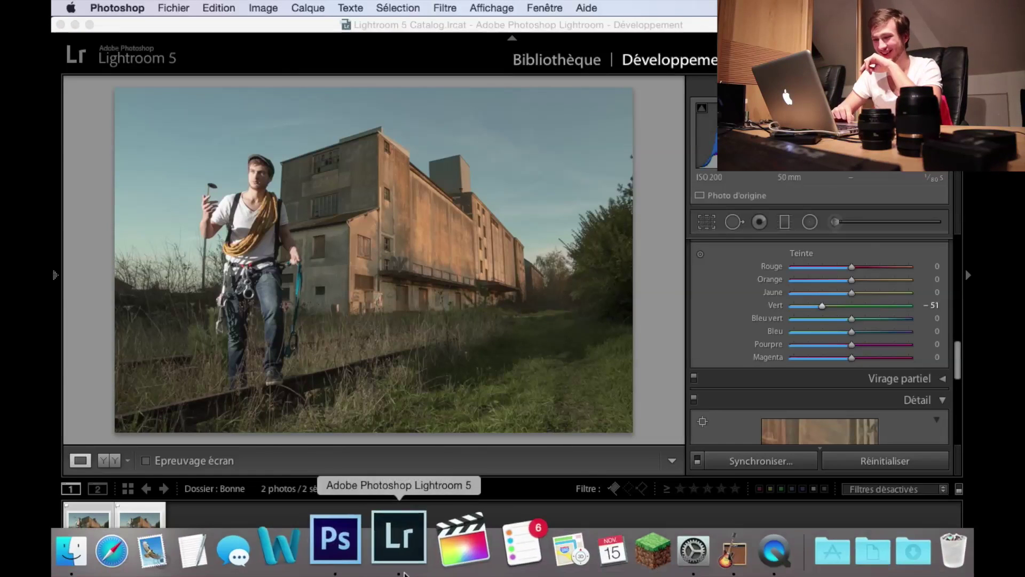
pyautogui.click(355, 543)
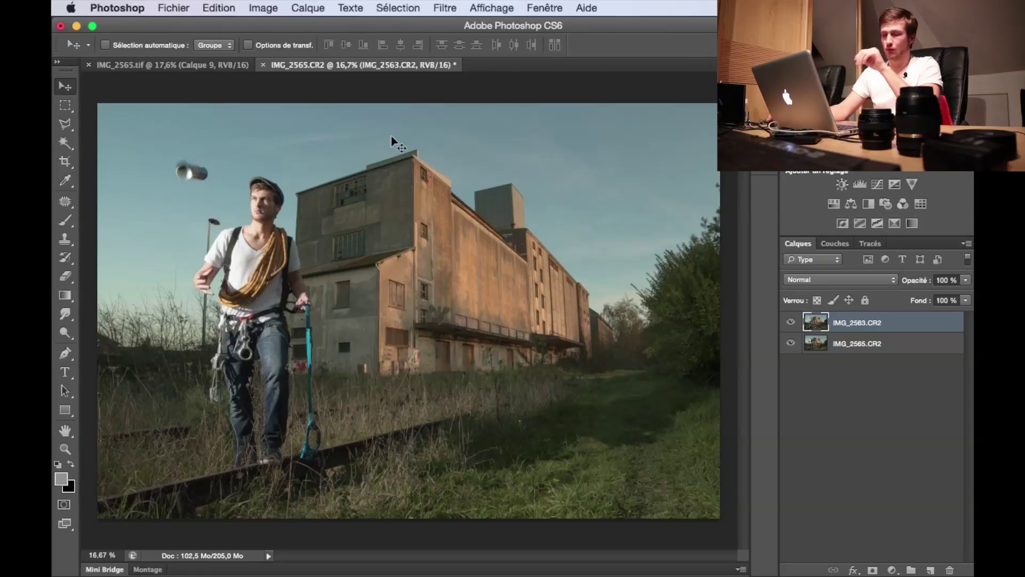
# Compare the two stacked photos by hiding and showing the IMG_2563.CR2 layer.
pyautogui.click(813, 340)
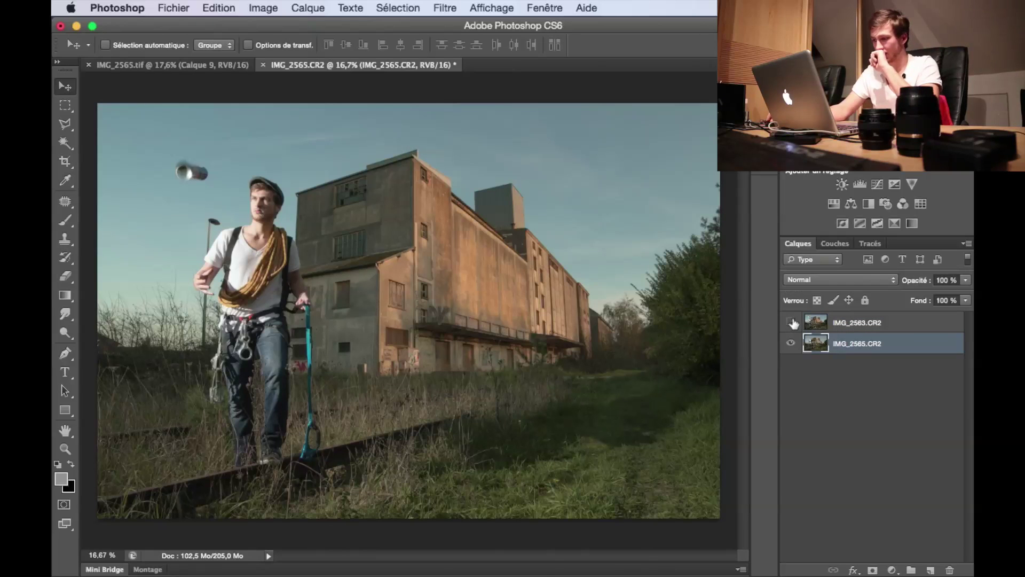
pyautogui.click(792, 323)
pyautogui.click(792, 326)
pyautogui.click(791, 327)
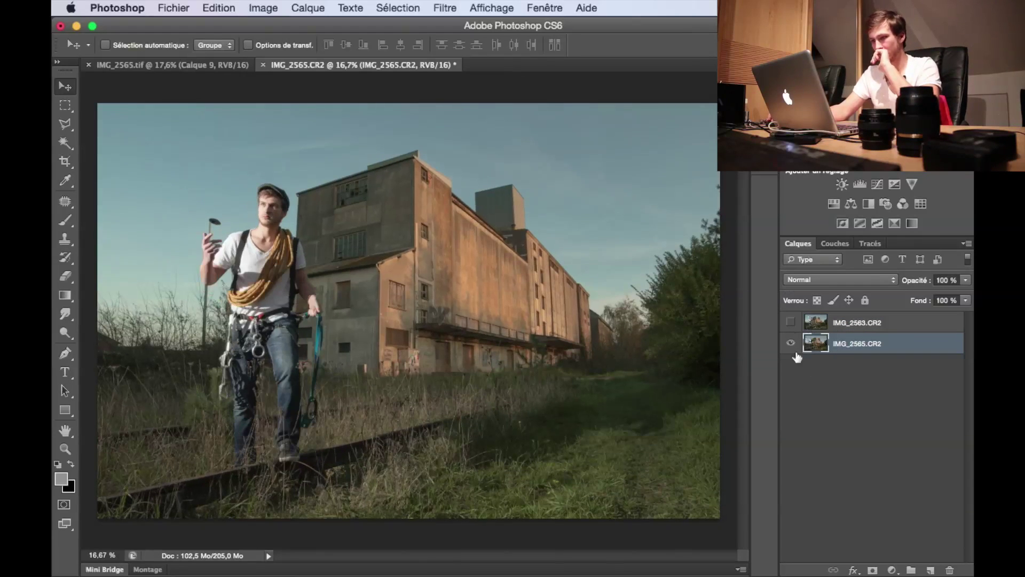
pyautogui.click(791, 324)
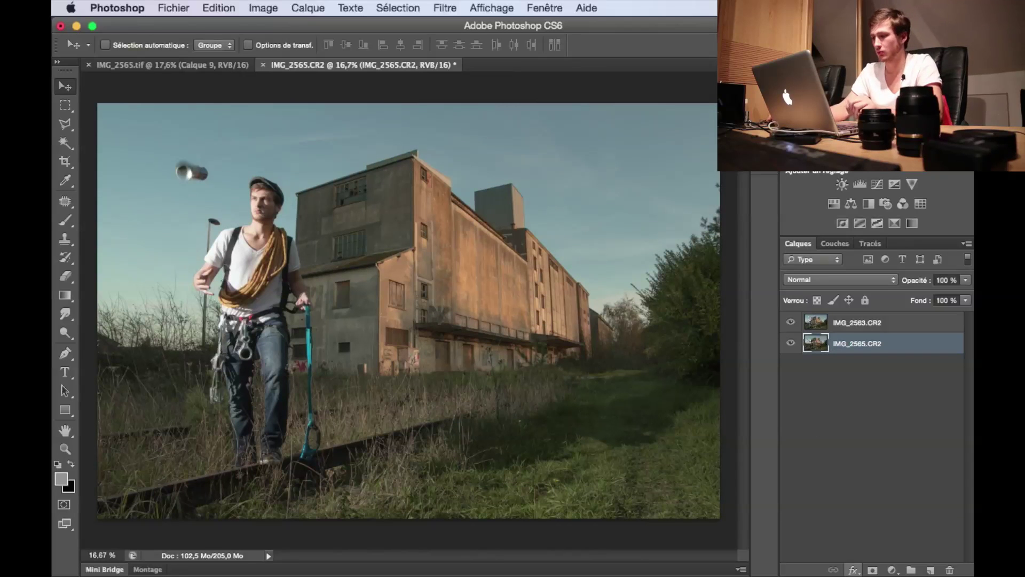
# Add a layer mask to the IMG_2563.CR2 layer and invert it to black.
pyautogui.click(873, 570)
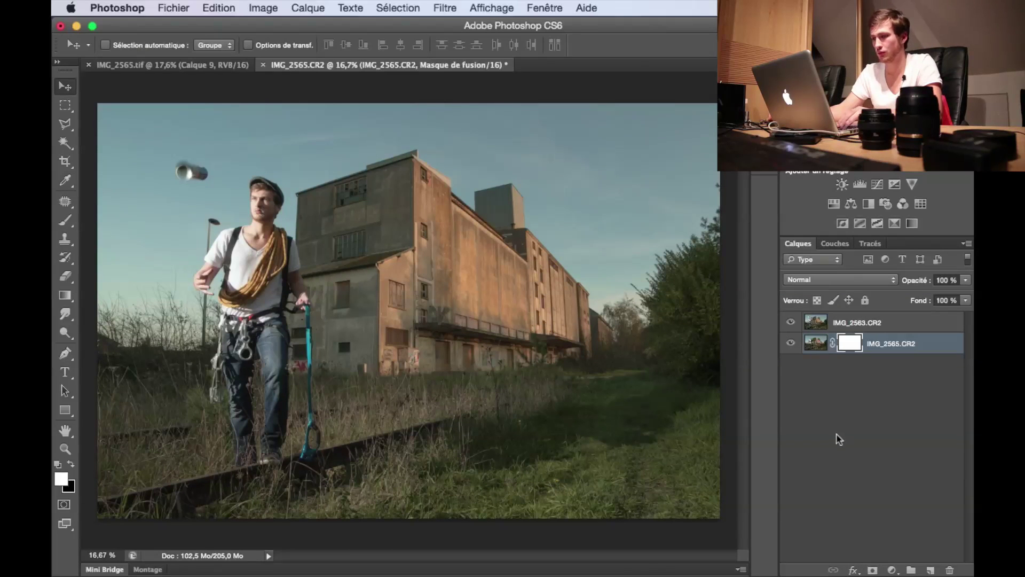
pyautogui.press('super+z')
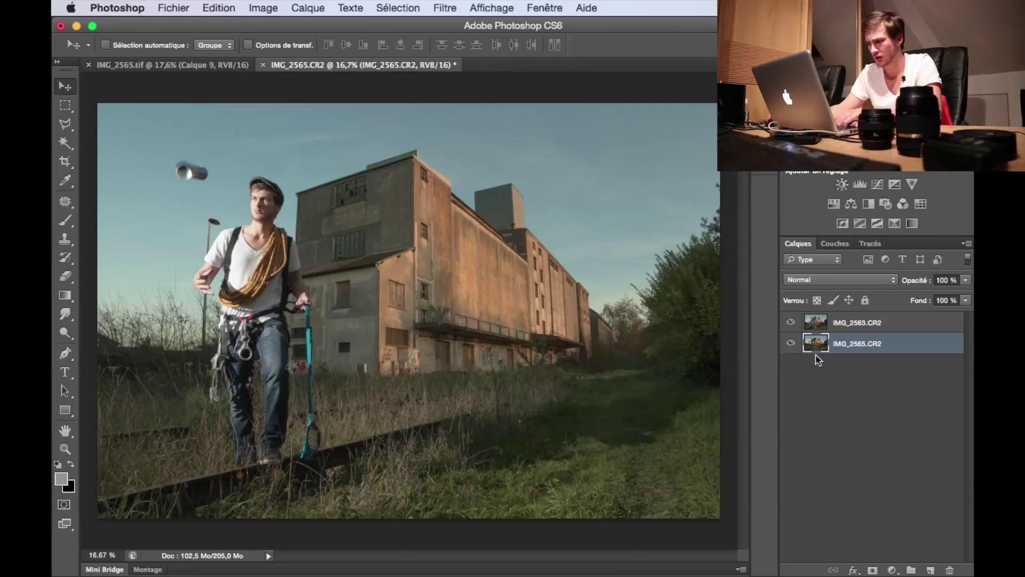
pyautogui.click(826, 327)
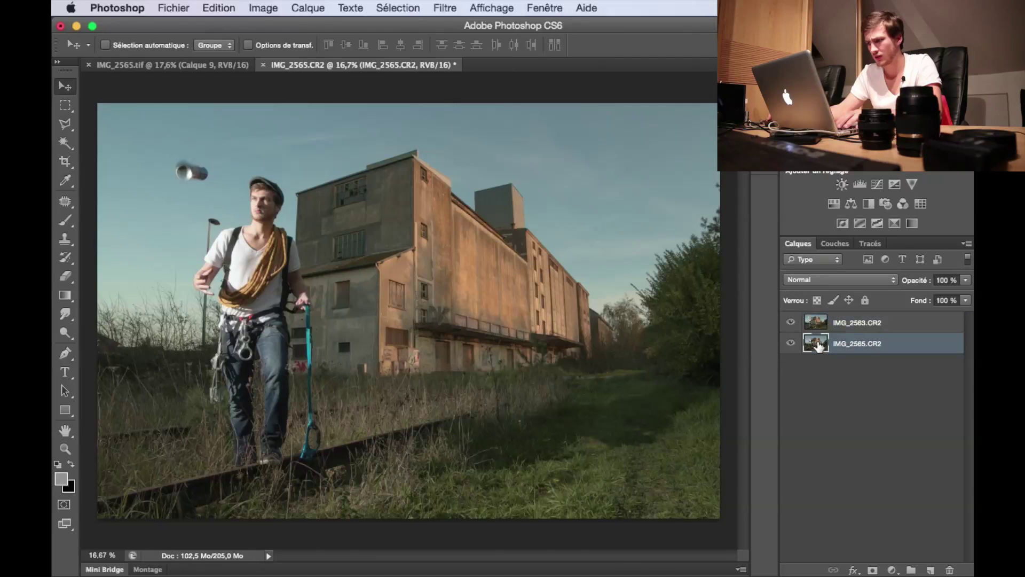
pyautogui.click(791, 322)
pyautogui.click(791, 323)
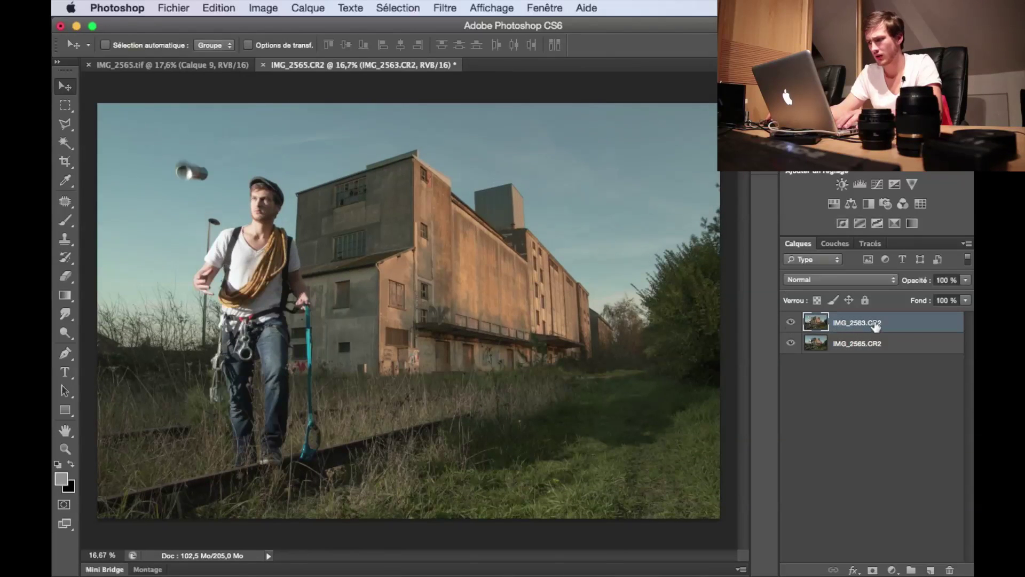
pyautogui.click(874, 570)
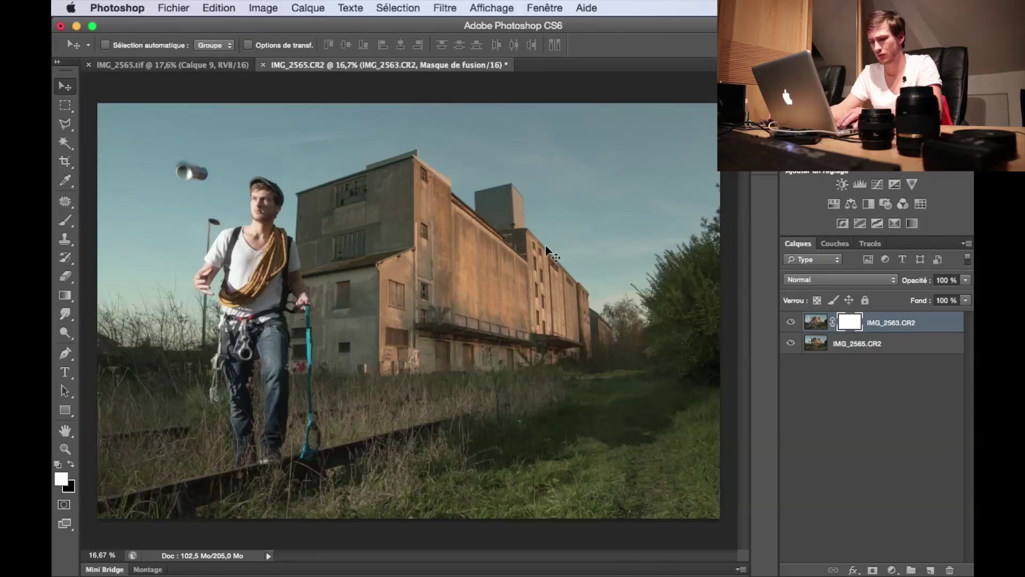
pyautogui.press('super+i')
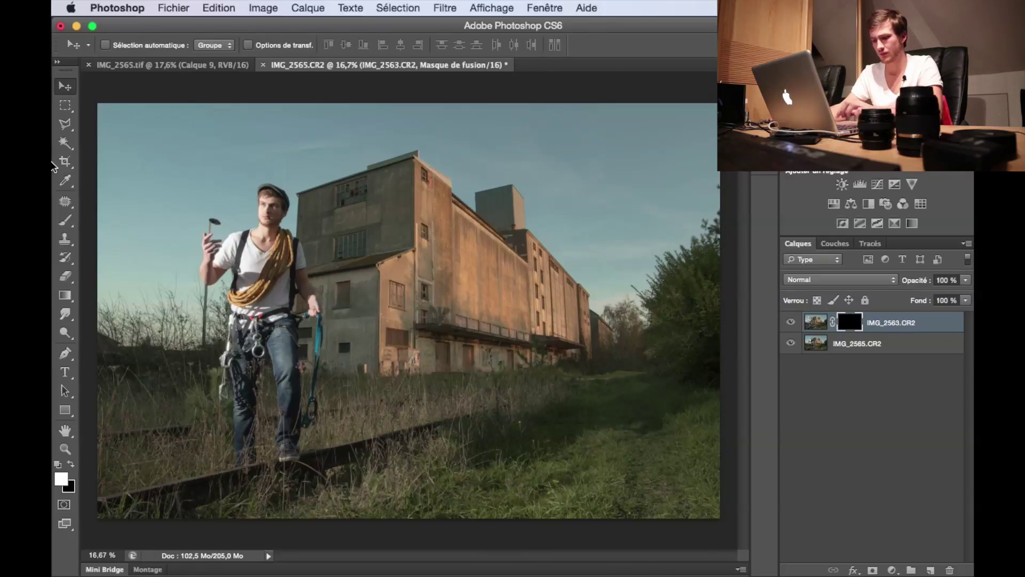
# Paint white on the IMG_2563.CR2 mask over the flying can, using a soft 541 px brush at 98% opacity.
pyautogui.press('b')
pyautogui.moveTo(215, 175); pyautogui.dragTo(127, 175)
pyautogui.moveTo(296, 46); pyautogui.dragTo(485, 45)
pyautogui.moveTo(187, 173); pyautogui.dragTo(190, 174)
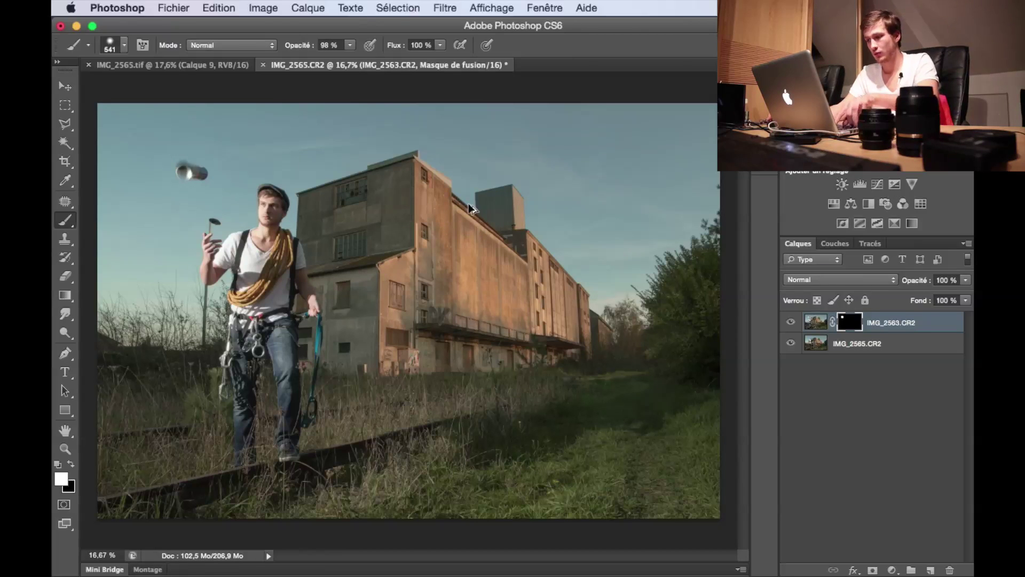
# Stamp all visible layers into a new merged layer above IMG_2563.CR2.
pyautogui.press('super+alt+shift+e')
pyautogui.moveTo(179, 234); pyautogui.dragTo(273, 216)
pyautogui.moveTo(408, 238); pyautogui.dragTo(340, 376)
pyautogui.moveTo(272, 320); pyautogui.dragTo(298, 304)
pyautogui.moveTo(308, 282); pyautogui.dragTo(319, 232)
pyautogui.moveTo(255, 265); pyautogui.dragTo(91, 265)
# Clone sky over the upper lamp post and the adjoining part of the lamp head with a 39 px Clone Stamp.
pyautogui.click(68, 242)
pyautogui.moveTo(325, 218); pyautogui.dragTo(341, 219)
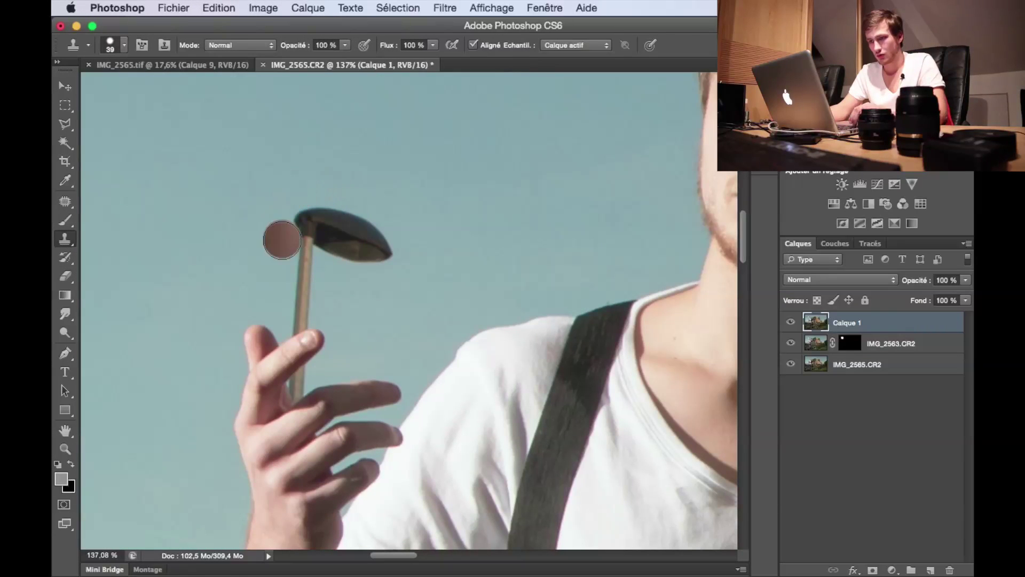
pyautogui.keyDown('alt'); pyautogui.click(243, 234); pyautogui.keyUp('alt')
pyautogui.moveTo(303, 220)
pyautogui.mouseDown()
pyautogui.moveTo(331, 216)
pyautogui.moveTo(308, 231)
pyautogui.moveTo(302, 286)
pyautogui.mouseUp()
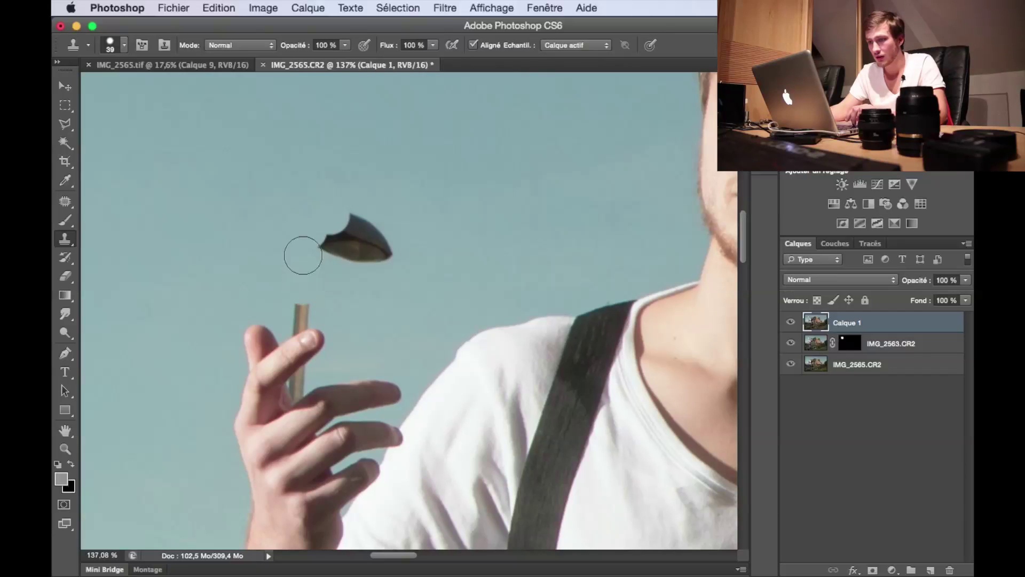
# Clone nearby sky over the rest of the lamp head above the man's hand.
pyautogui.keyDown('alt'); pyautogui.click(382, 286); pyautogui.keyUp('alt')
pyautogui.click(387, 255)
pyautogui.moveTo(338, 258); pyautogui.dragTo(336, 257)
pyautogui.click(371, 256)
pyautogui.click(379, 235)
pyautogui.click(353, 239)
pyautogui.click(359, 223)
pyautogui.click(344, 238)
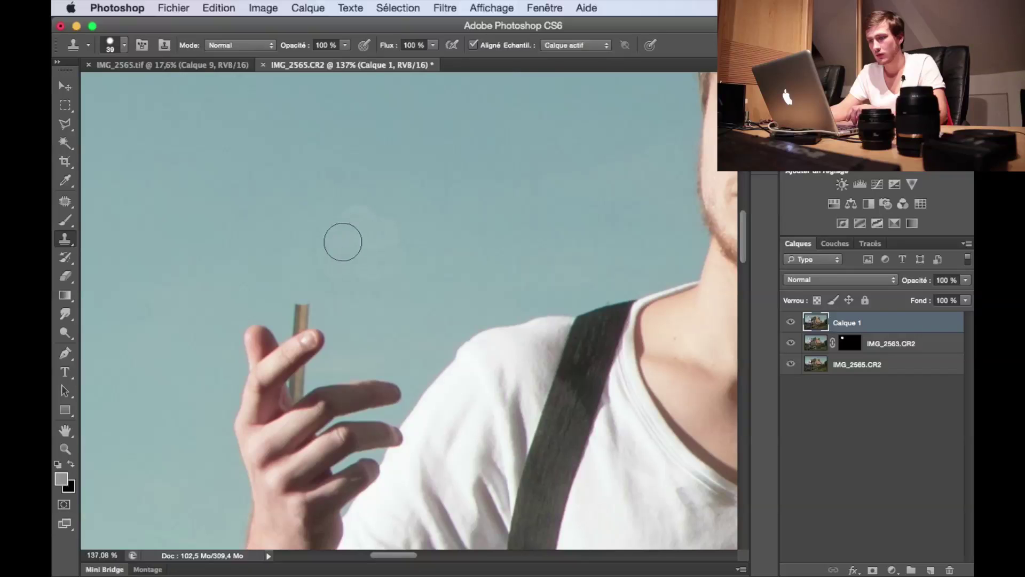
# Smooth the cloned sky patch with a 72 px content-aware Spot Healing Brush.
pyautogui.click(64, 221)
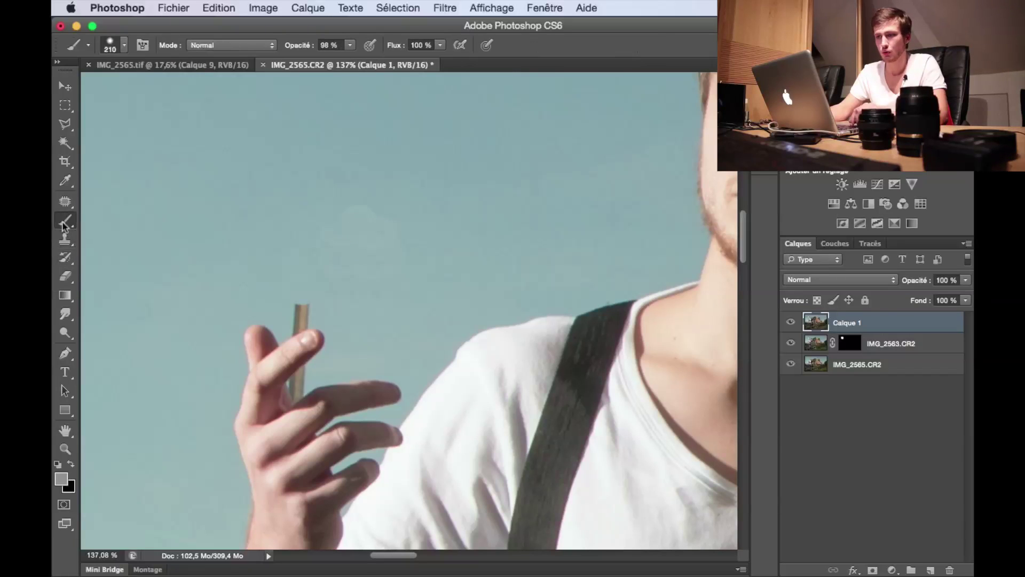
pyautogui.click(109, 217)
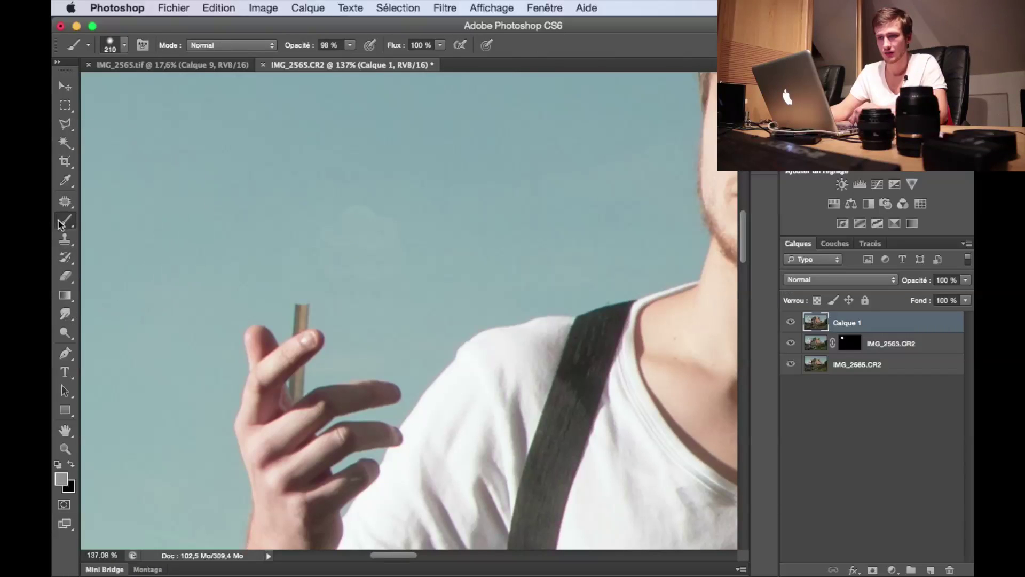
pyautogui.click(66, 205)
pyautogui.click(144, 197)
pyautogui.moveTo(370, 229)
pyautogui.mouseDown()
pyautogui.moveTo(385, 235)
pyautogui.moveTo(376, 248)
pyautogui.mouseUp()
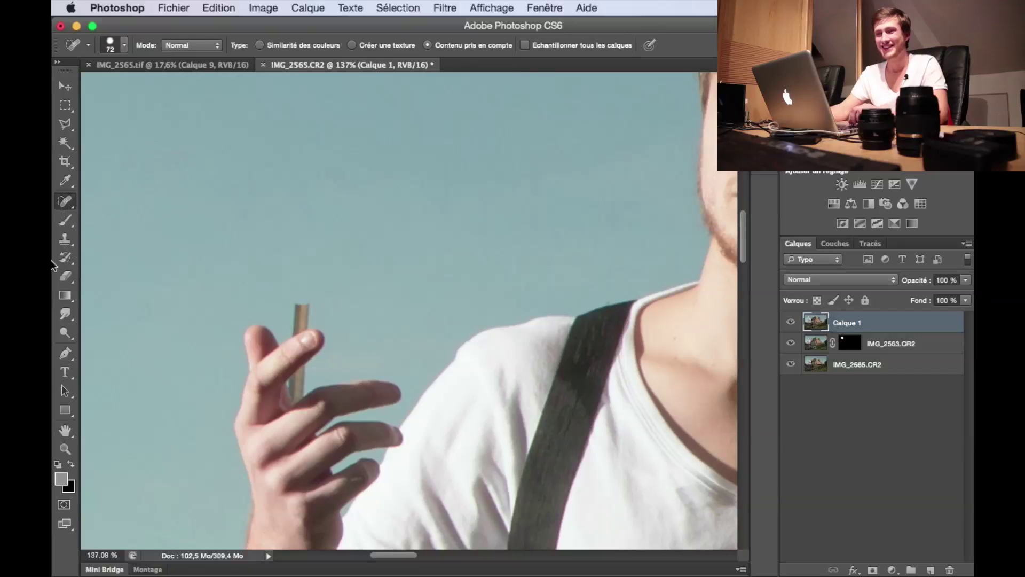
# Clone sky over the leftover post stub above and between the man's fingers.
pyautogui.click(69, 242)
pyautogui.keyDown('alt'); pyautogui.click(383, 278); pyautogui.keyUp('alt')
pyautogui.click(298, 311)
pyautogui.click(299, 324)
pyautogui.moveTo(308, 372)
pyautogui.mouseDown()
pyautogui.moveTo(294, 385)
pyautogui.moveTo(314, 398)
pyautogui.moveTo(342, 70)
pyautogui.mouseUp()
pyautogui.scroll(5, 287, 396)
pyautogui.keyDown('alt'); pyautogui.click(328, 364); pyautogui.keyUp('alt')
# Clone sky over the section of lamp post directly below the man's elbow.
pyautogui.scroll(-5, 315, 373)
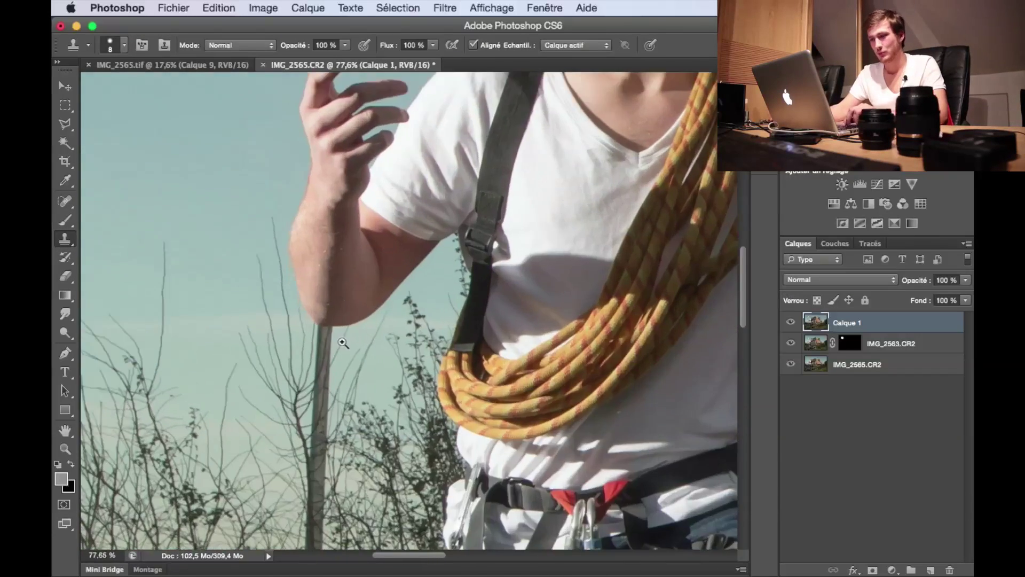
pyautogui.scroll(3, 325, 214)
pyautogui.keyDown('alt'); pyautogui.click(376, 346); pyautogui.keyUp('alt')
pyautogui.click(326, 345)
pyautogui.moveTo(330, 344); pyautogui.dragTo(350, 345)
pyautogui.moveTo(343, 295); pyautogui.dragTo(336, 347)
pyautogui.keyDown('alt'); pyautogui.click(283, 292); pyautogui.keyUp('alt')
pyautogui.moveTo(312, 297); pyautogui.dragTo(321, 336)
pyautogui.moveTo(308, 307); pyautogui.dragTo(307, 350)
# Refine the cloned sky along the elbow's lower edge with a smaller Clone Stamp brush.
pyautogui.press('[')
pyautogui.press('[')
pyautogui.press('[')
pyautogui.press('[')
pyautogui.moveTo(331, 288)
pyautogui.mouseDown()
pyautogui.moveTo(369, 291)
pyautogui.moveTo(333, 292)
pyautogui.mouseUp()
pyautogui.keyDown('alt'); pyautogui.click(376, 335); pyautogui.keyUp('alt')
# Cover the lamp post among the bushes below the man's elbow with neighbouring branches using the Patch tool in Source mode.
pyautogui.press('super+0')
pyautogui.keyDown('super'); pyautogui.click(211, 294); pyautogui.keyUp('super')
pyautogui.click(65, 202)
pyautogui.click(65, 162)
pyautogui.keyDown('alt'); pyautogui.click(67, 202); pyautogui.keyUp('alt')
pyautogui.keyDown('alt'); pyautogui.click(67, 202); pyautogui.keyUp('alt')
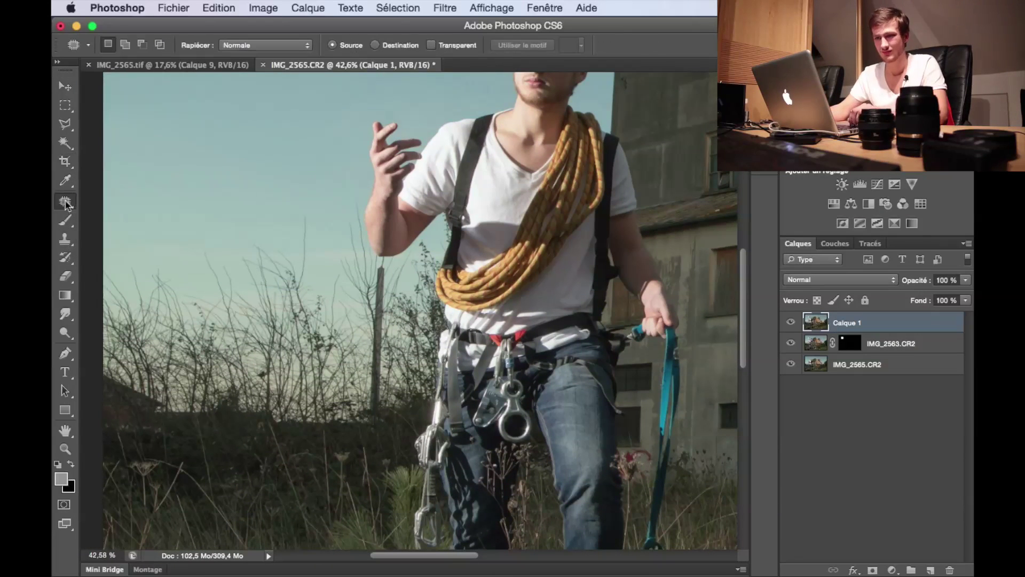
pyautogui.moveTo(375, 262)
pyautogui.mouseDown()
pyautogui.moveTo(384, 411)
pyautogui.moveTo(363, 413)
pyautogui.mouseUp()
pyautogui.moveTo(379, 341)
pyautogui.mouseDown()
pyautogui.moveTo(299, 342)
pyautogui.moveTo(313, 346)
pyautogui.mouseUp()
pyautogui.press('super+d')
# Patch the remaining post traces near the man's elbow with nearby background and clear the selection.
pyautogui.scroll(5, 377, 313)
pyautogui.moveTo(320, 302); pyautogui.dragTo(380, 339)
pyautogui.moveTo(421, 231)
pyautogui.mouseDown()
pyautogui.moveTo(425, 286)
pyautogui.moveTo(177, 353)
pyautogui.moveTo(346, 355)
pyautogui.mouseUp()
pyautogui.press('super+d')
# Compare the whole image with and without the retouched layer Calque 1.
pyautogui.press('super+0')
pyautogui.click(790, 323)
pyautogui.click(790, 323)
pyautogui.click(791, 324)
pyautogui.click(790, 323)
pyautogui.click(791, 323)
pyautogui.click(791, 323)
pyautogui.click(791, 324)
pyautogui.click(791, 324)
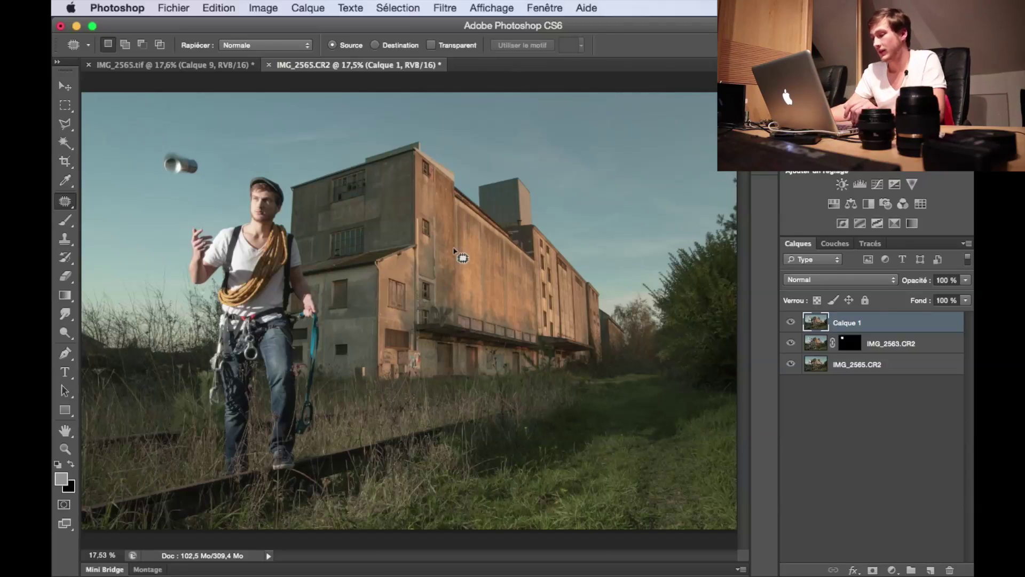
# Add the text NOT AFRAID on two lines over the building's sunlit wall in the "a dripping marker" font at 12 pt.
pyautogui.click(65, 376)
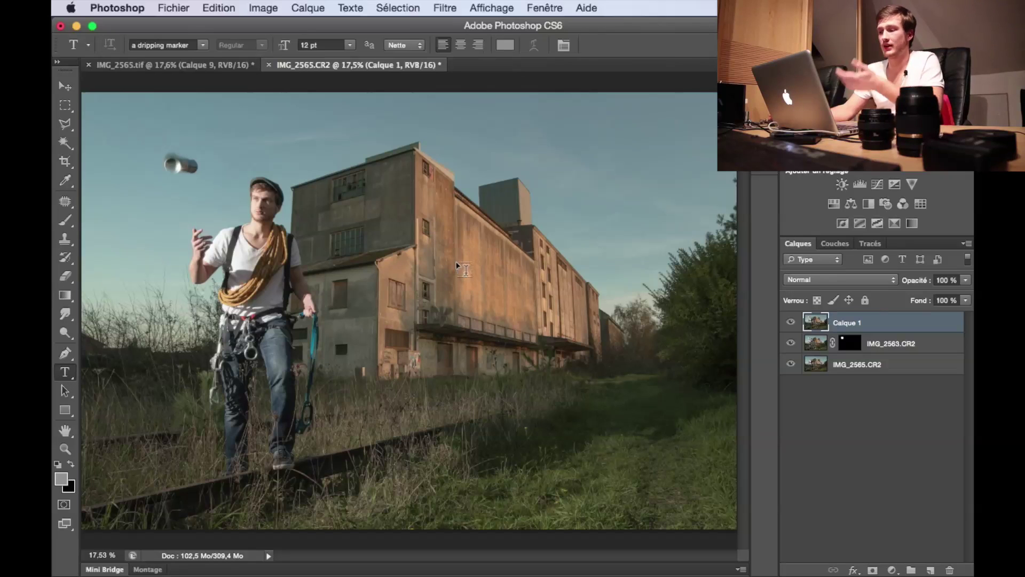
pyautogui.click(568, 280)
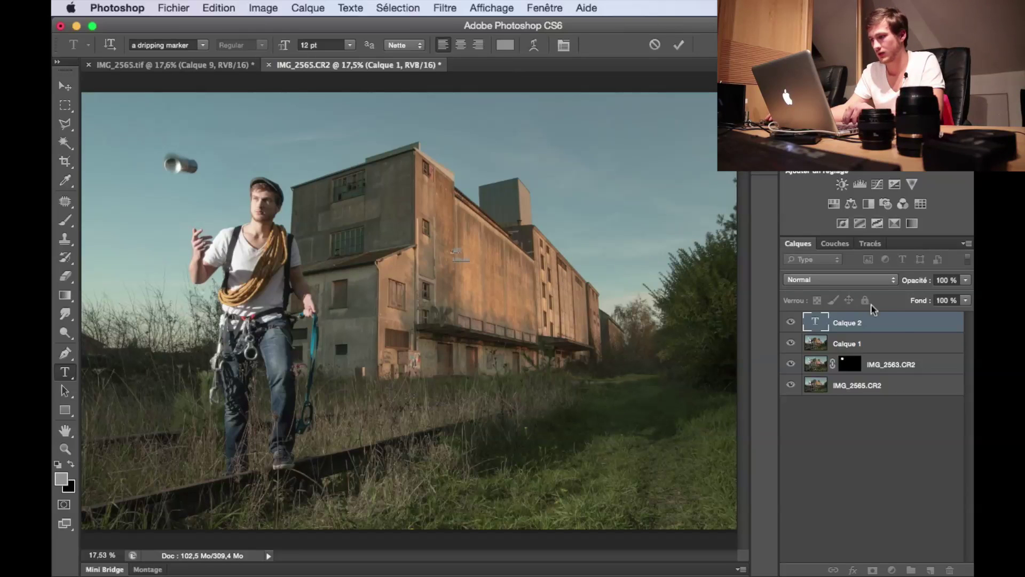
pyautogui.click(899, 327)
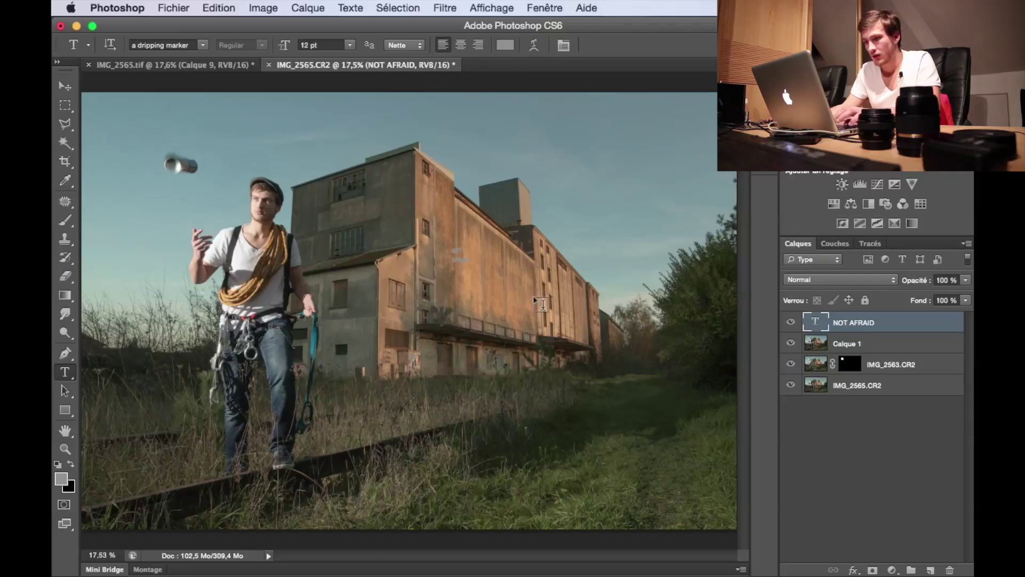
# Scale the NOT AFRAID text up to about 46 pt with Free Transform.
pyautogui.press('super+t')
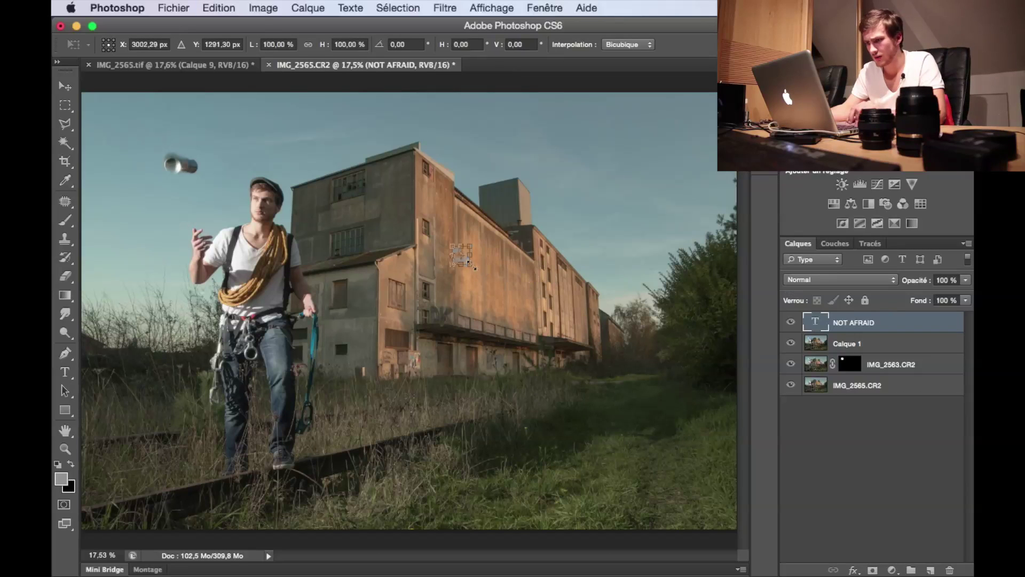
pyautogui.moveTo(474, 269); pyautogui.dragTo(537, 301)
pyautogui.press('Return')
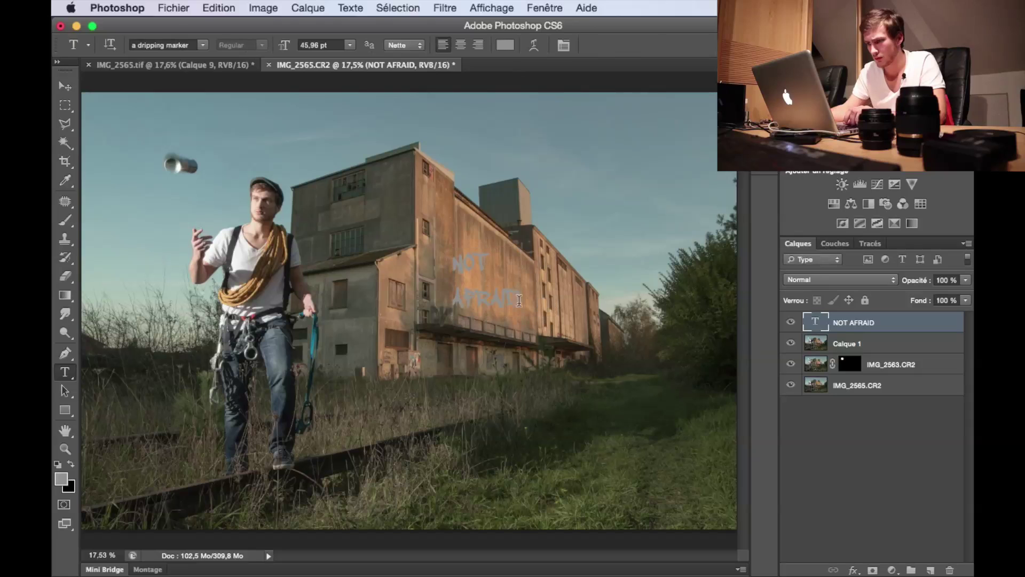
# Recolour the whole NOT AFRAID text to red #8c0f0f.
pyautogui.moveTo(455, 259); pyautogui.dragTo(559, 313)
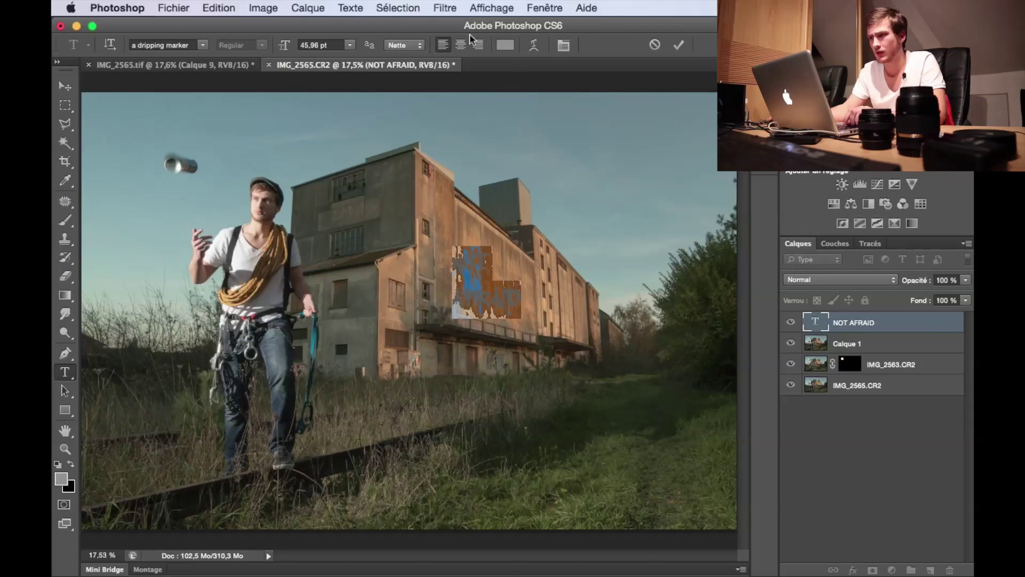
pyautogui.click(505, 45)
pyautogui.moveTo(618, 338); pyautogui.dragTo(661, 343)
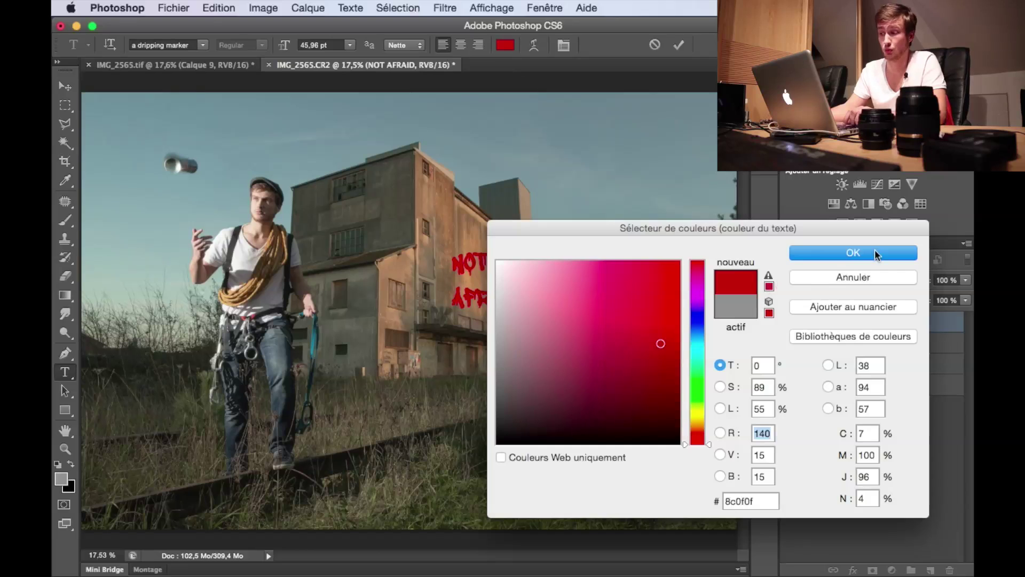
pyautogui.click(876, 253)
pyautogui.click(888, 328)
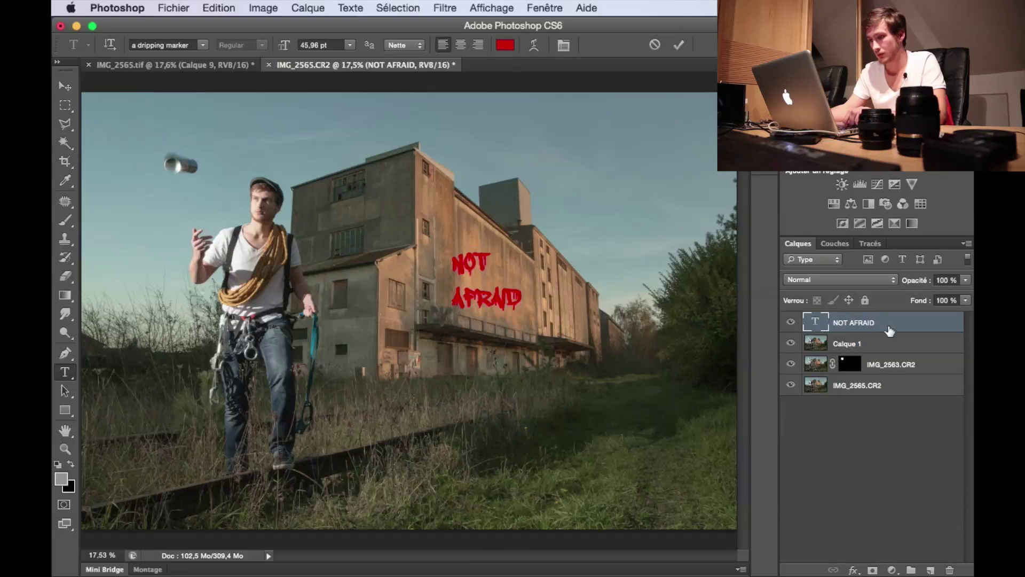
# Enlarge the NOT AFRAID text to about 62 pt and reposition it over the building's sunlit wall.
pyautogui.press('super+t')
pyautogui.moveTo(498, 258); pyautogui.dragTo(500, 247)
pyautogui.moveTo(522, 308); pyautogui.dragTo(554, 323)
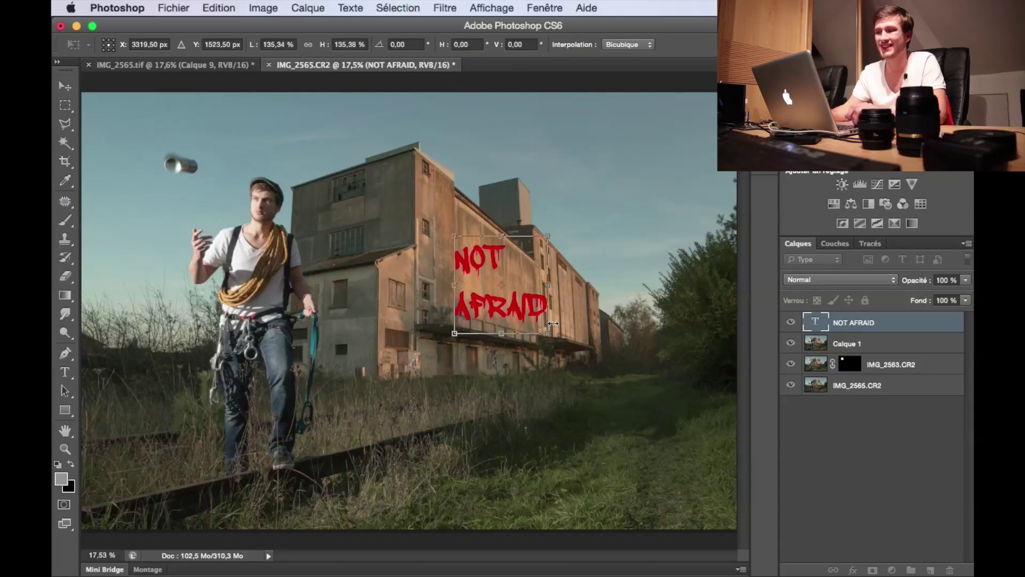
pyautogui.moveTo(526, 277); pyautogui.dragTo(519, 269)
pyautogui.press('Return')
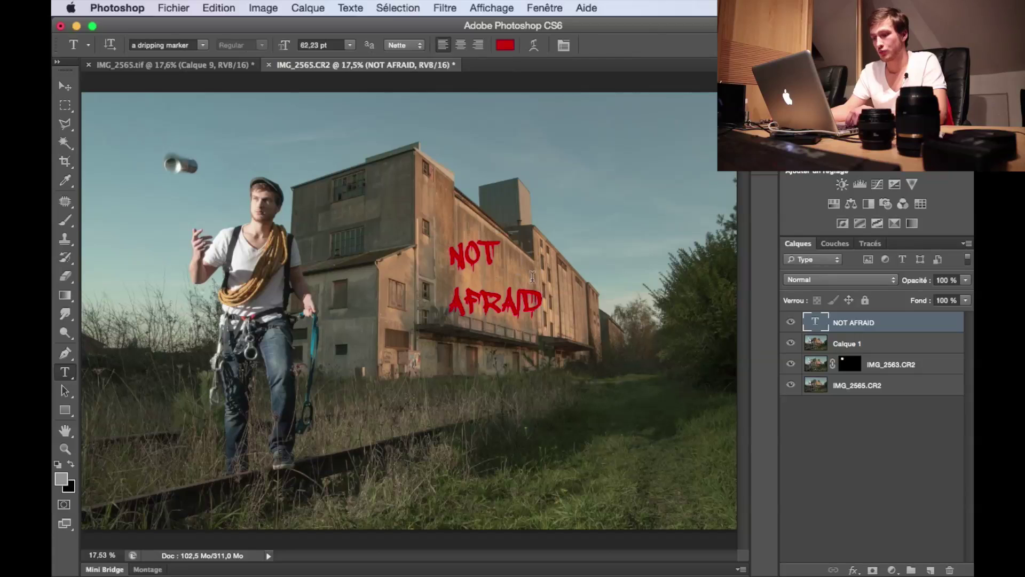
pyautogui.hotkey('ctrl', 't')
pyautogui.rightClick(524, 248)
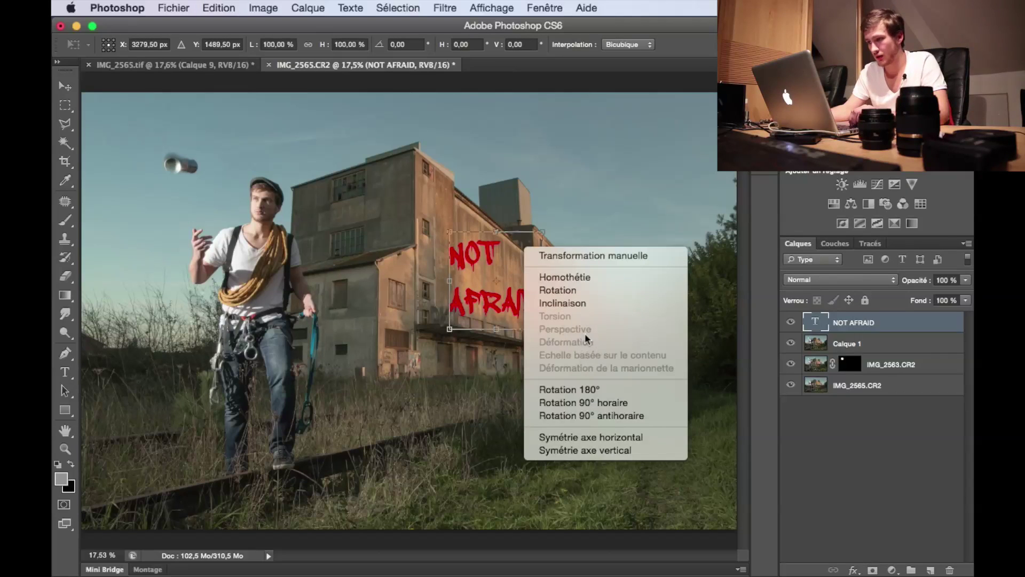
pyautogui.click(501, 300)
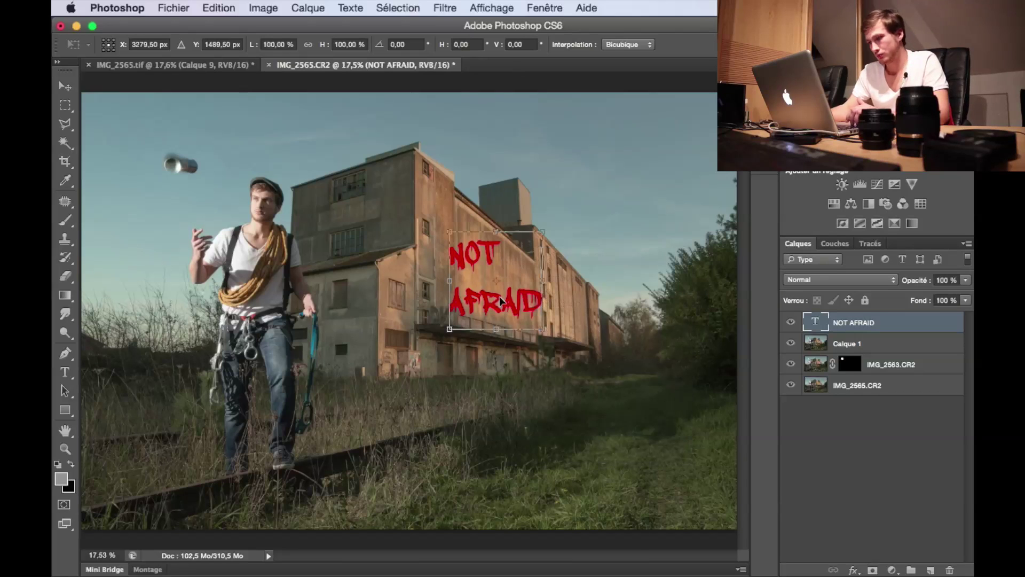
pyautogui.press('Return')
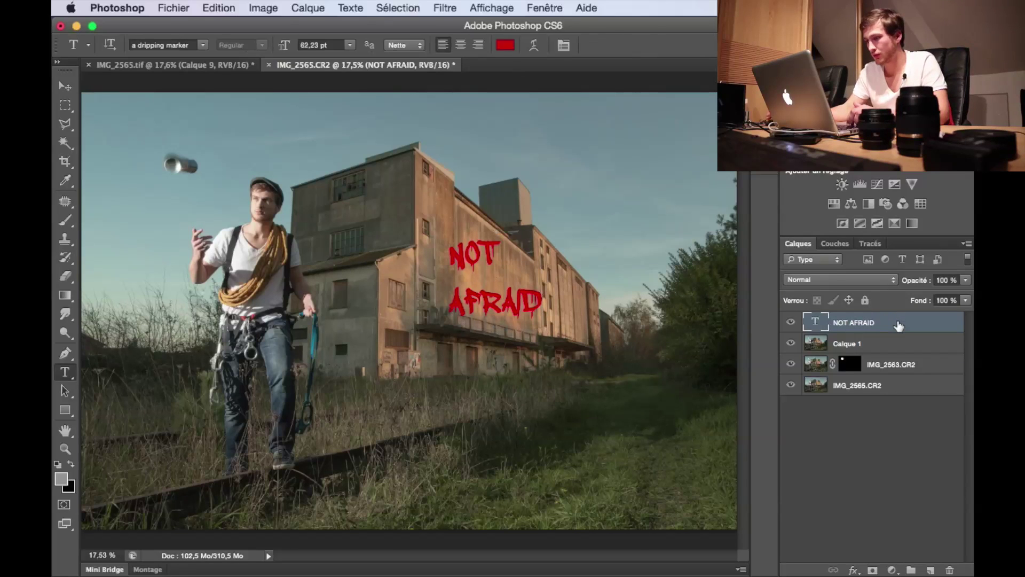
# Rasterize the NOT AFRAID text layer, load its lettering as a selection and copy it.
pyautogui.rightClick(881, 323)
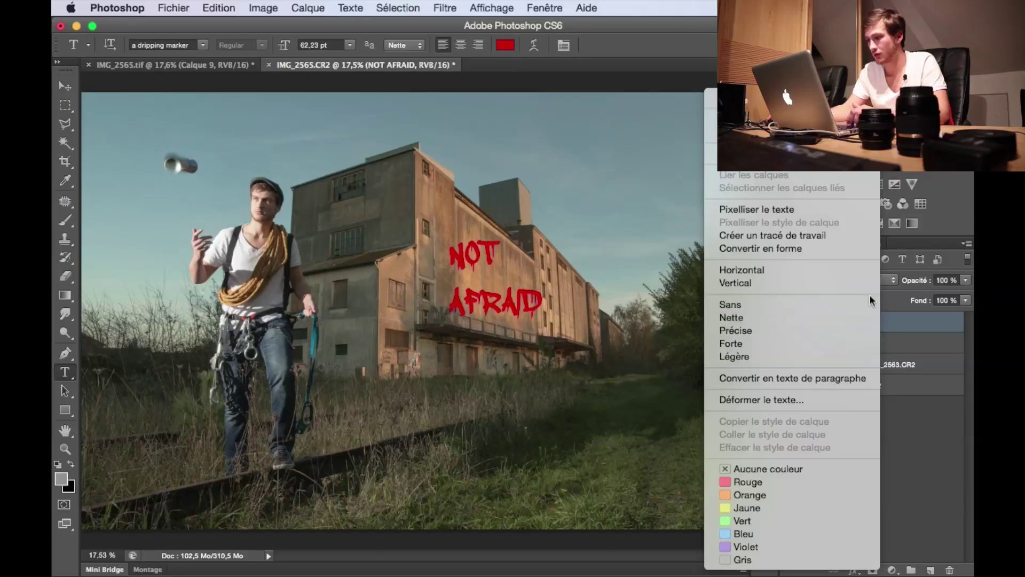
pyautogui.click(794, 211)
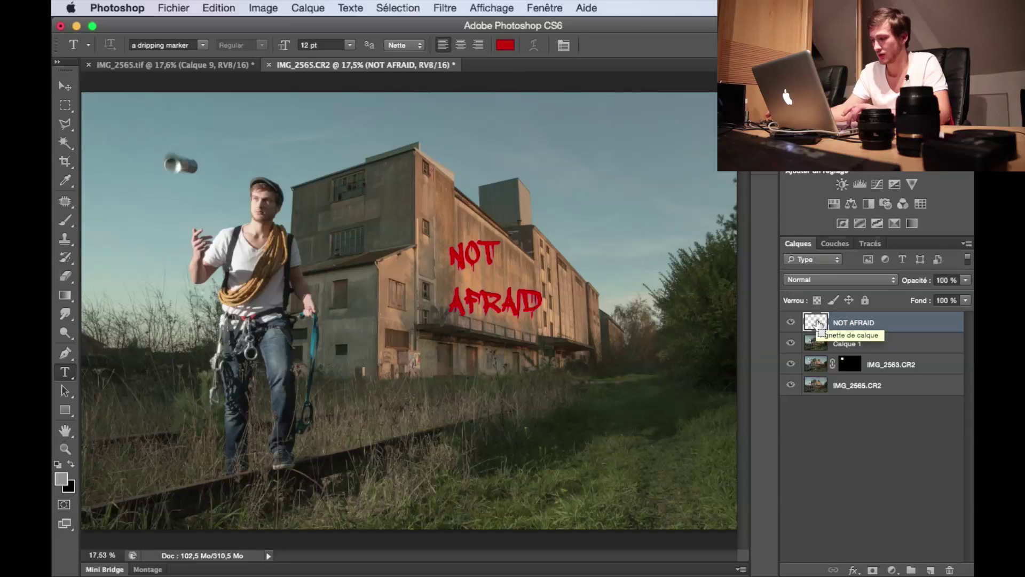
pyautogui.keyDown('super'); pyautogui.click(816, 322); pyautogui.keyUp('super')
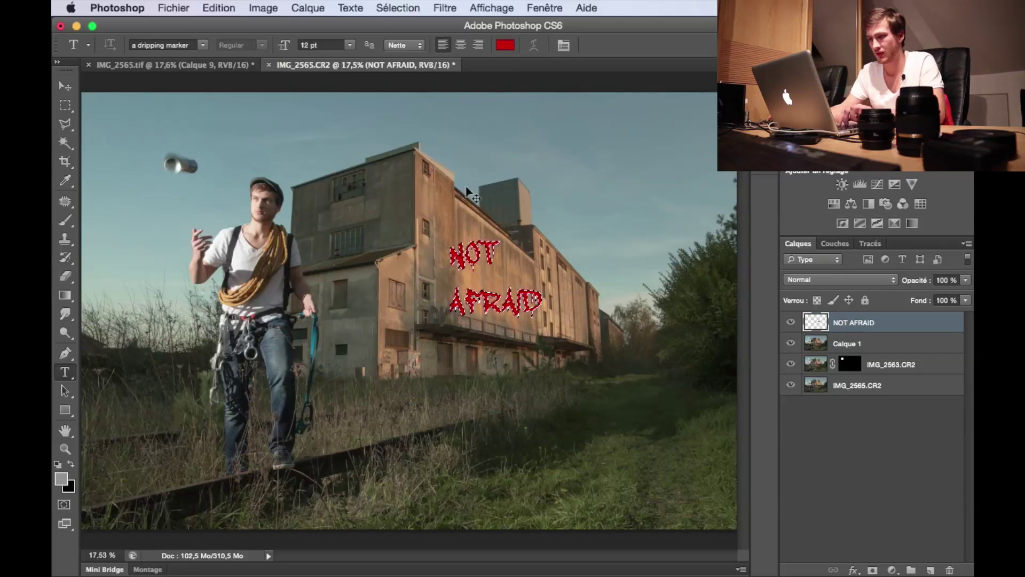
# Clear the selection, hide the NOT AFRAID layer and add a new empty layer above it.
pyautogui.press('super+d')
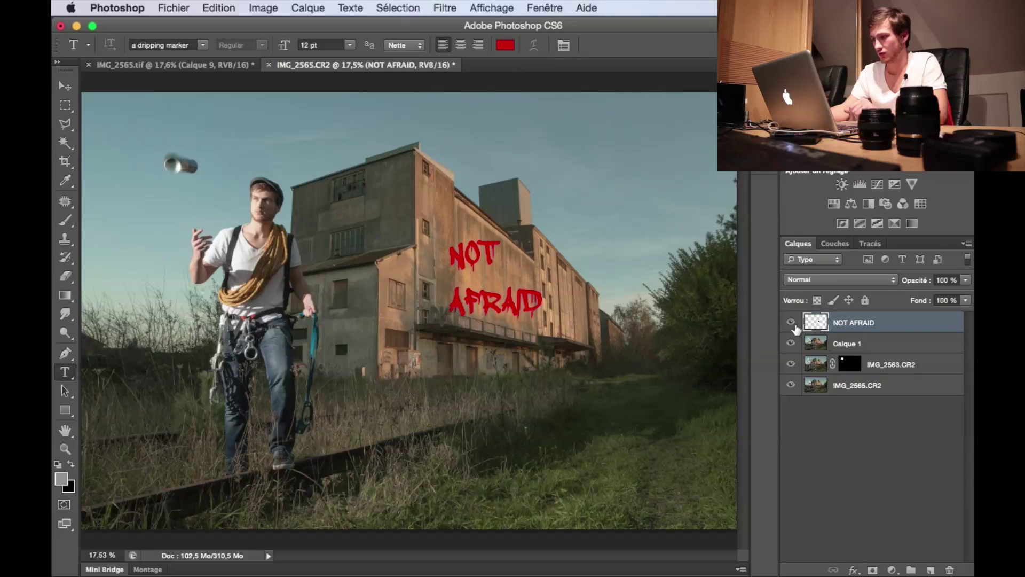
pyautogui.click(791, 322)
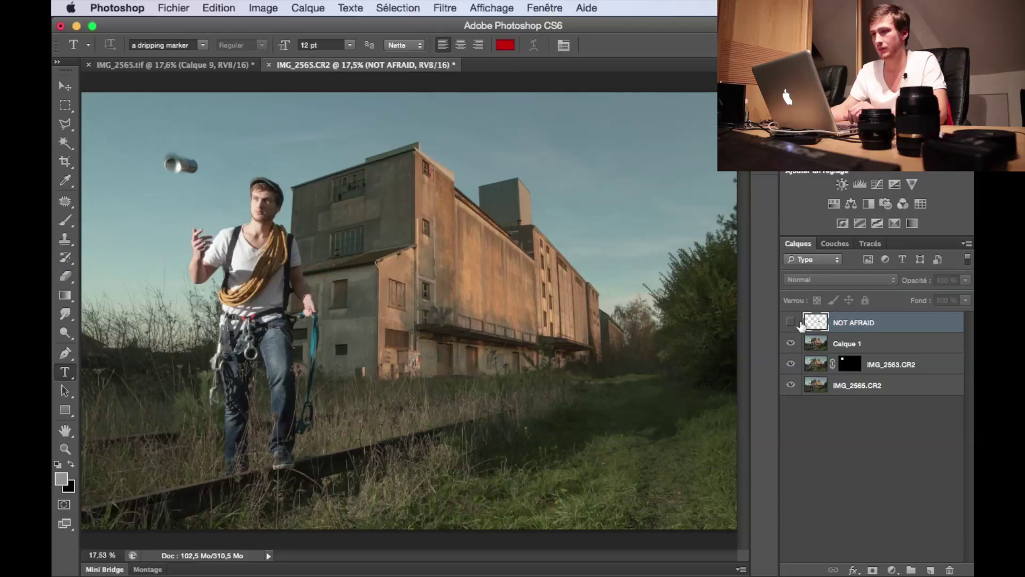
pyautogui.click(930, 570)
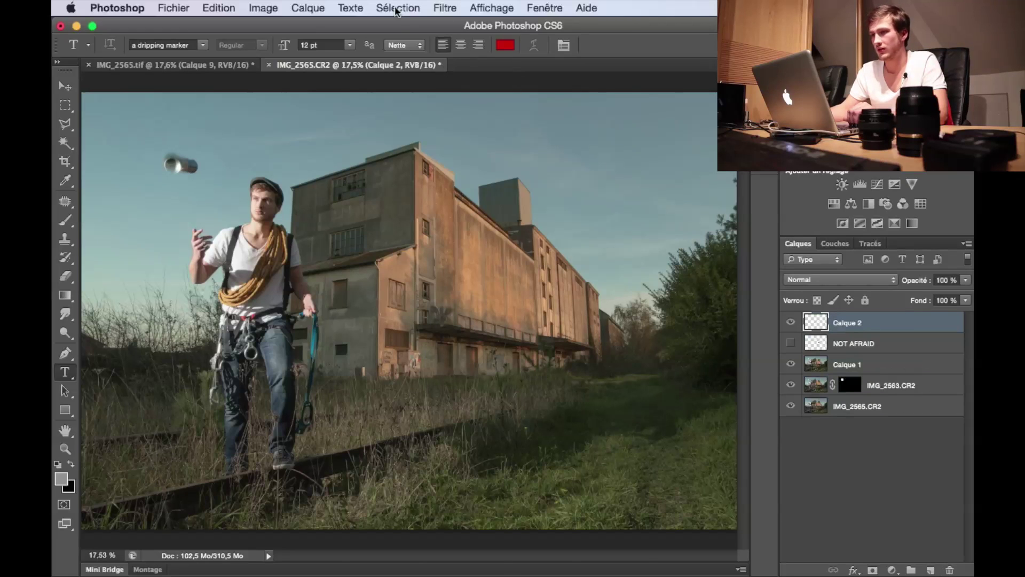
# Define a perspective plane in the Vanishing Point filter over the four corners of the building's sunlit wall.
pyautogui.click(443, 8)
pyautogui.click(466, 149)
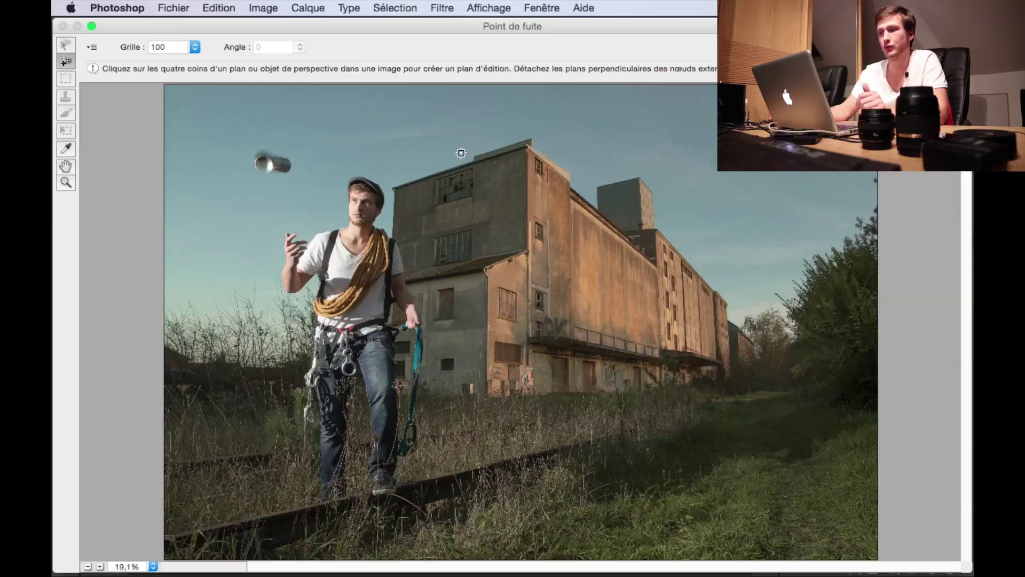
pyautogui.click(571, 199)
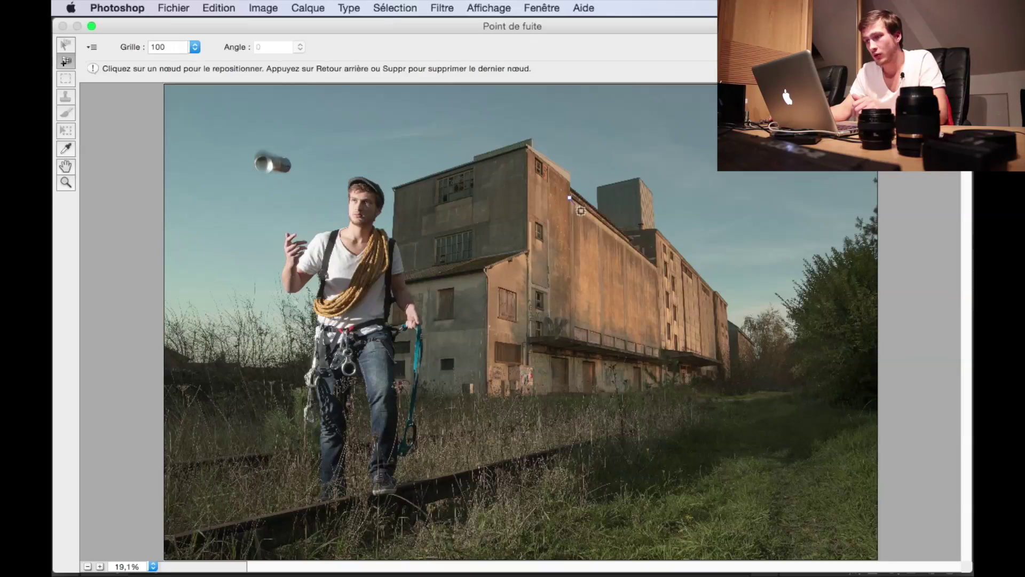
pyautogui.click(658, 271)
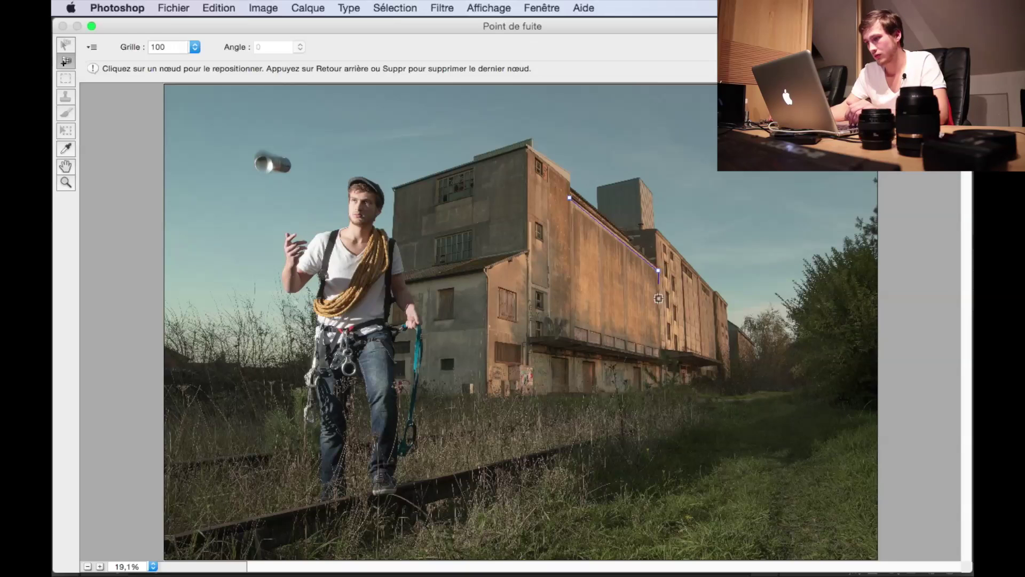
pyautogui.click(661, 349)
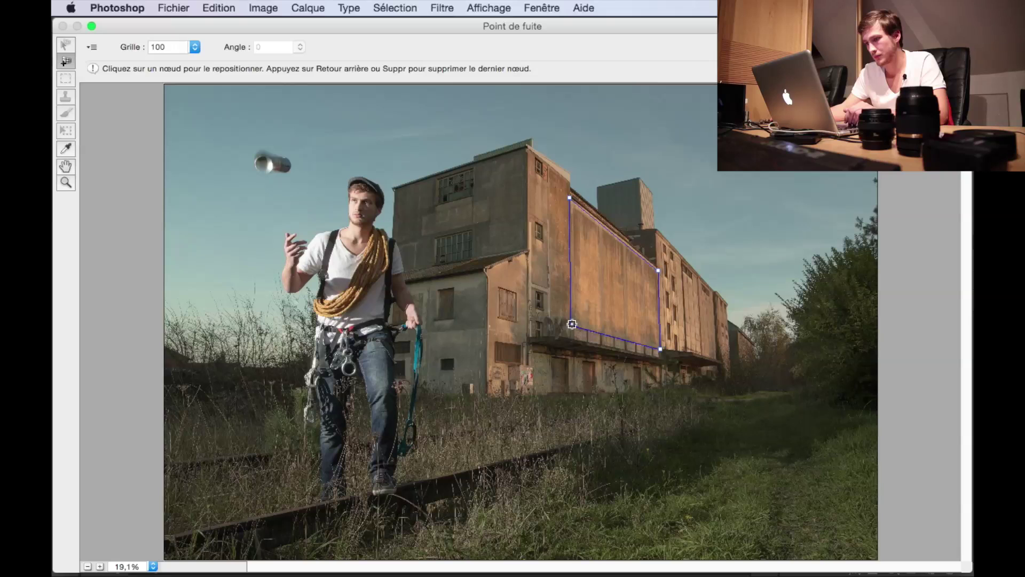
pyautogui.click(572, 324)
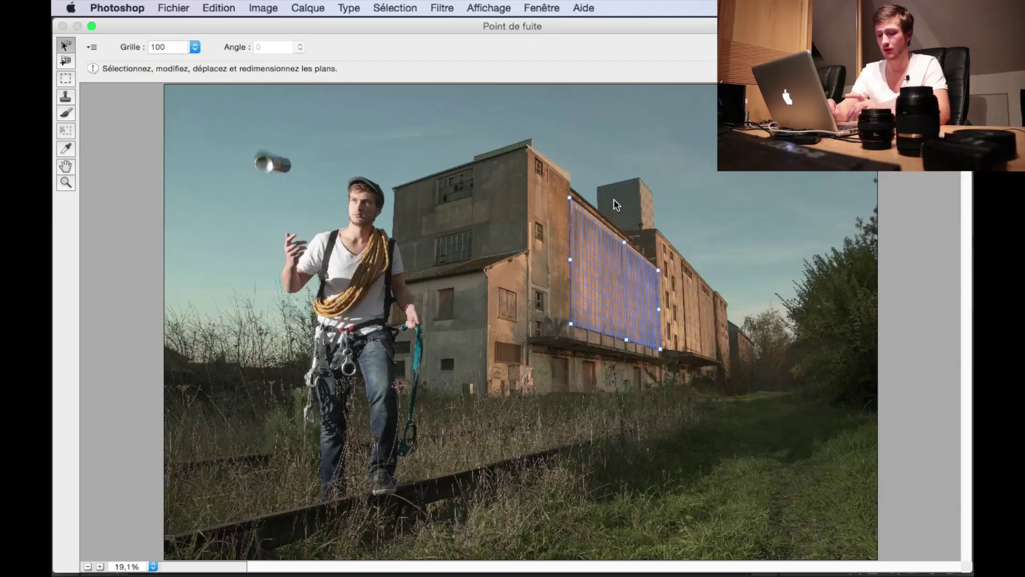
# Paste the lettering into the wall's perspective plane and scale it down until both words fit within the plane.
pyautogui.press('super+v')
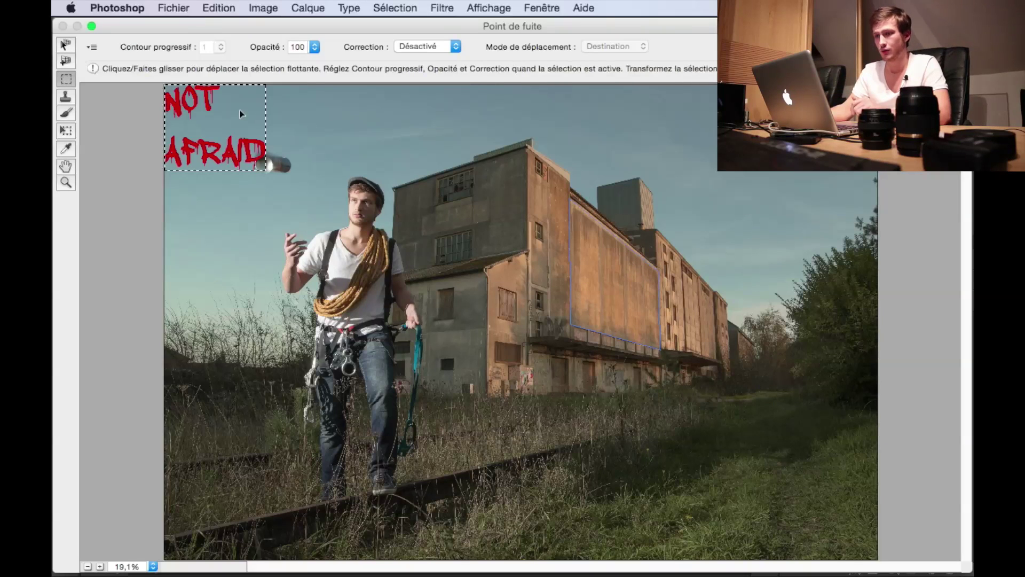
pyautogui.moveTo(206, 114); pyautogui.dragTo(612, 301)
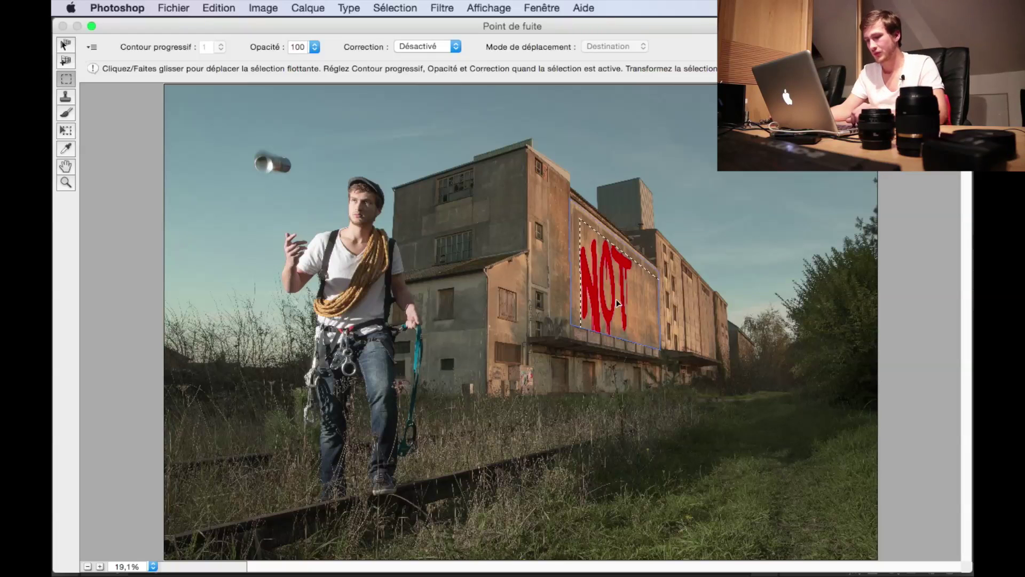
pyautogui.press('t')
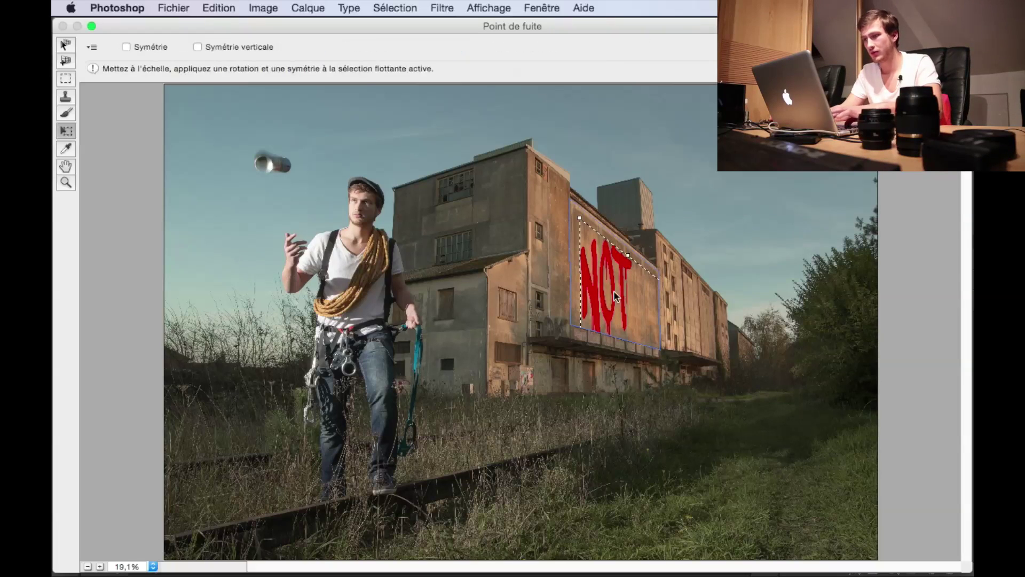
pyautogui.moveTo(581, 218); pyautogui.dragTo(637, 384)
pyautogui.moveTo(650, 447); pyautogui.dragTo(594, 277)
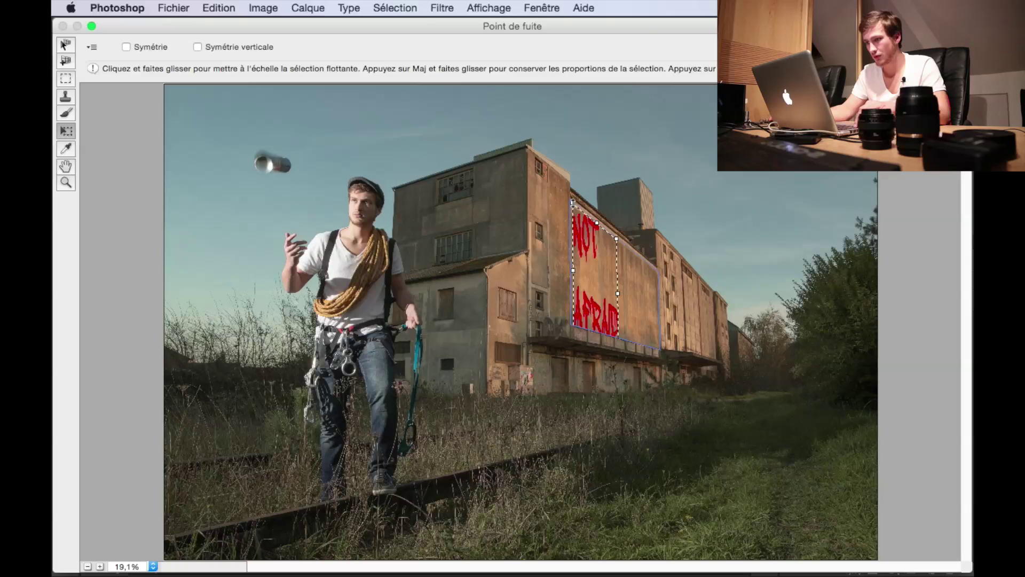
# Widen and centre the lettering on the wall plane, then apply the Vanishing Point filter.
pyautogui.moveTo(573, 203); pyautogui.dragTo(589, 249)
pyautogui.moveTo(607, 284); pyautogui.dragTo(631, 249)
pyautogui.moveTo(616, 287)
pyautogui.mouseDown()
pyautogui.moveTo(654, 293)
pyautogui.moveTo(607, 284)
pyautogui.mouseUp()
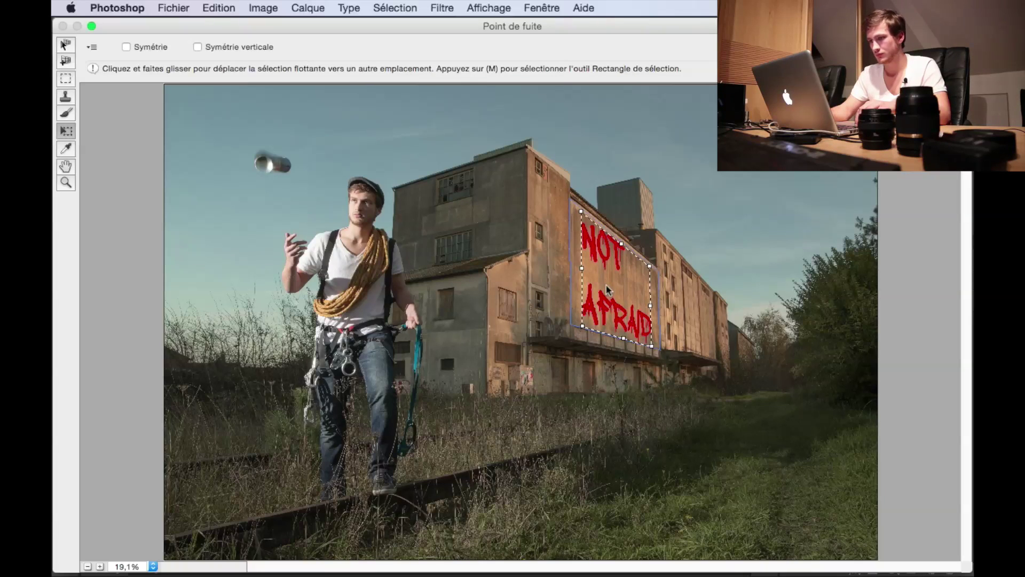
pyautogui.press('Return')
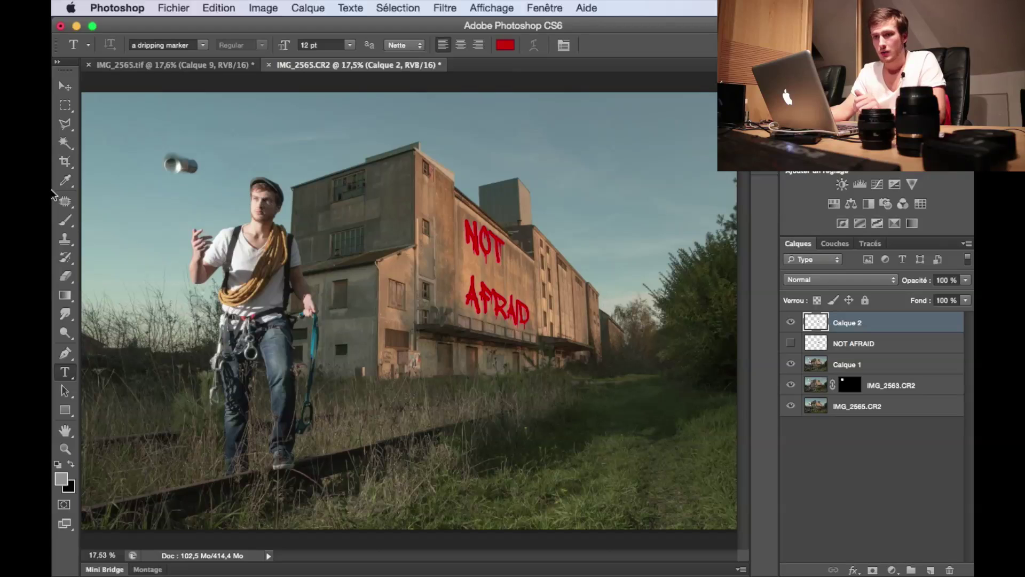
# Select the word NOT on Calque 2 with the Polygonal Lasso and copy it to a new layer.
pyautogui.click(65, 124)
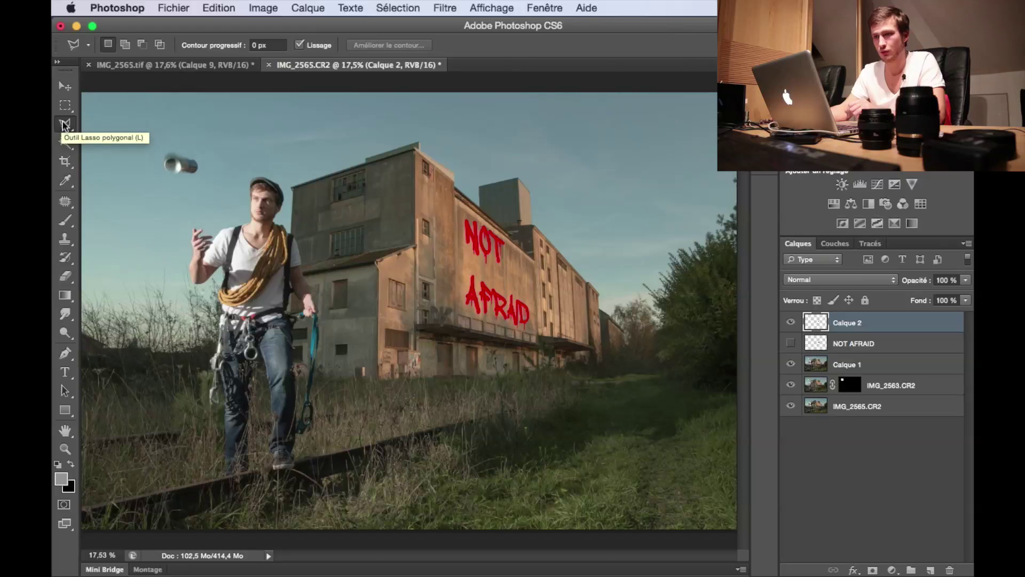
pyautogui.click(513, 279)
pyautogui.click(513, 223)
pyautogui.click(456, 201)
pyautogui.click(461, 255)
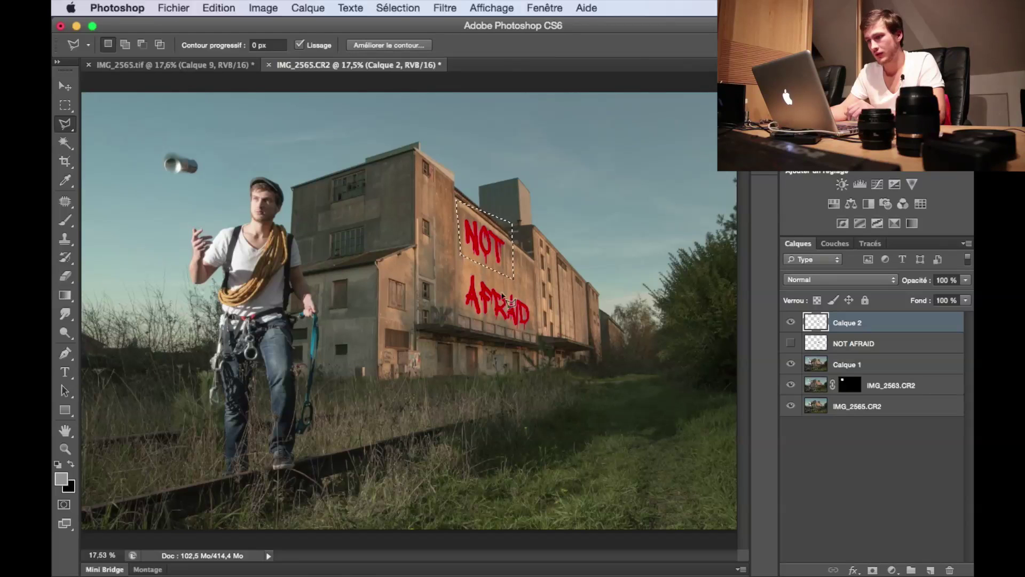
pyautogui.press('super+j')
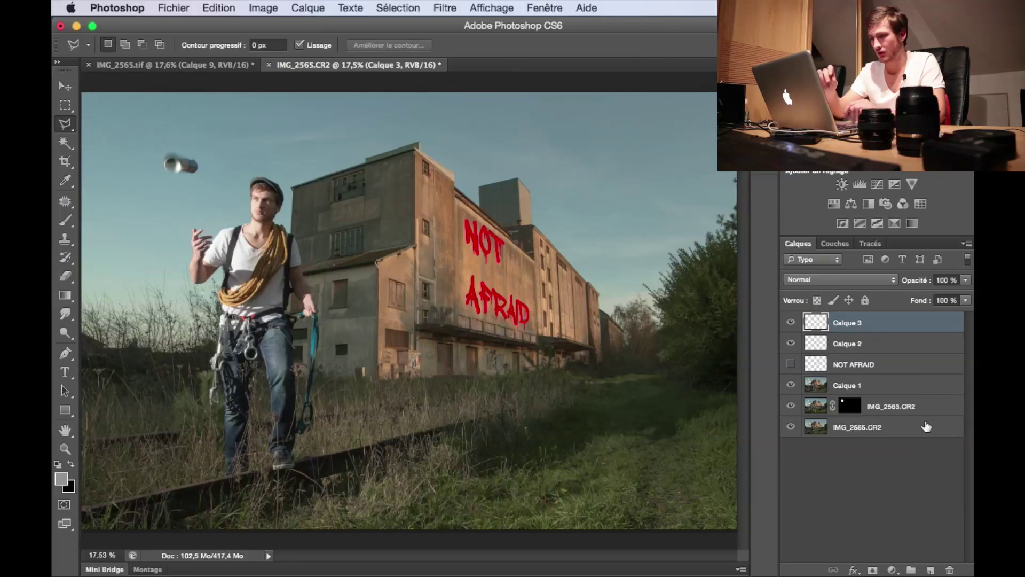
# Erase the word NOT from Calque 2 and check the result by toggling Calque 3's visibility.
pyautogui.click(876, 346)
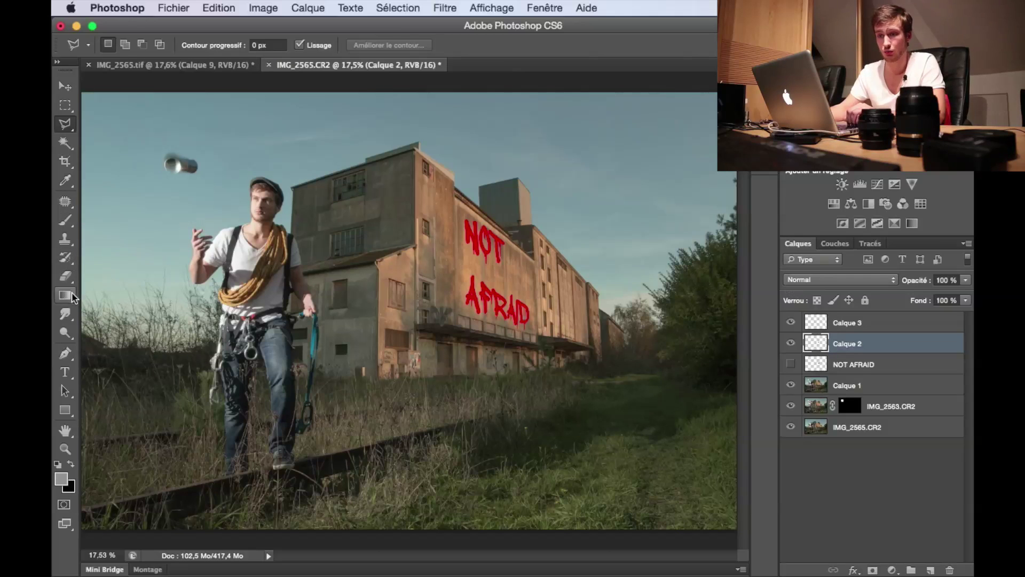
pyautogui.click(65, 276)
pyautogui.moveTo(460, 250)
pyautogui.mouseDown()
pyautogui.moveTo(466, 222)
pyautogui.moveTo(461, 232)
pyautogui.mouseUp()
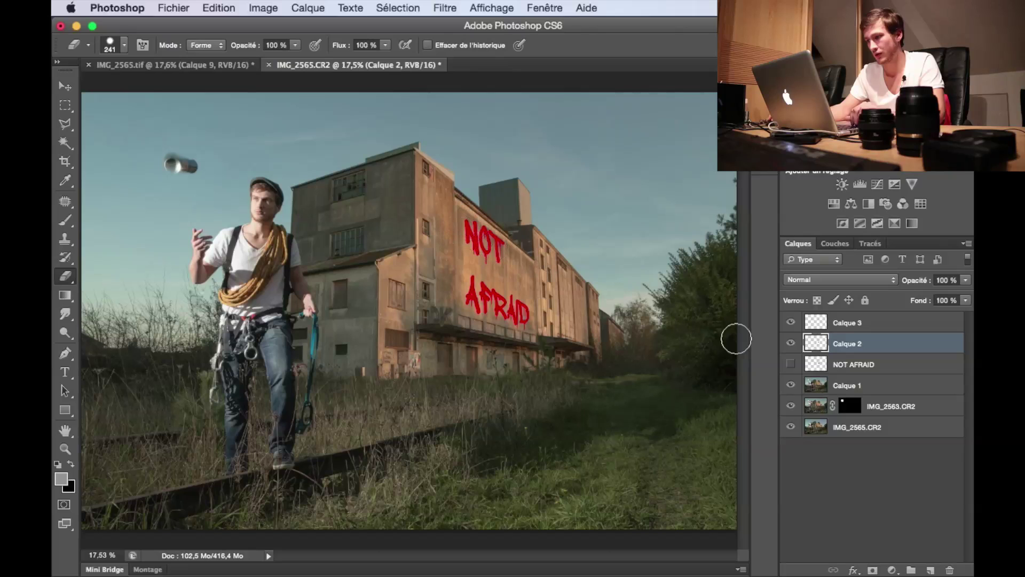
pyautogui.click(791, 323)
pyautogui.click(791, 324)
pyautogui.click(791, 323)
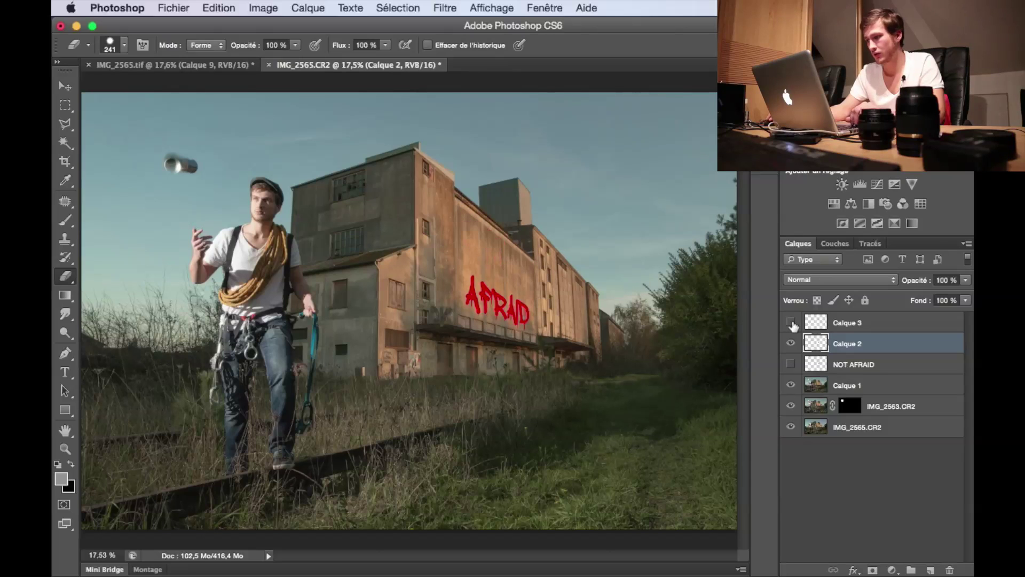
pyautogui.click(792, 323)
# Move the word NOT on Calque 3 down and to the right, so it sits closely above the end of AFRAID.
pyautogui.click(868, 324)
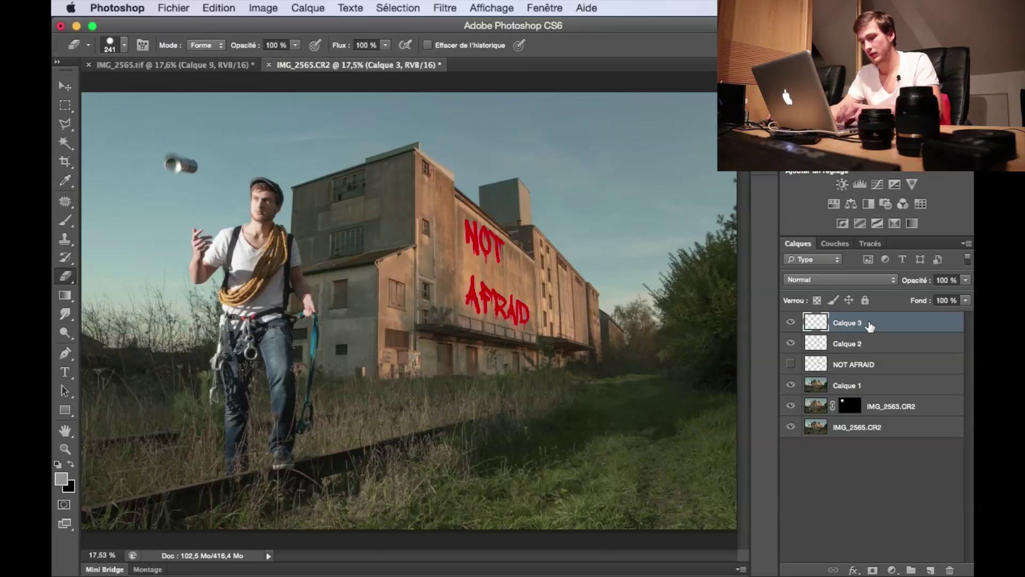
pyautogui.hotkey('ctrl', 't')
pyautogui.moveTo(490, 230); pyautogui.dragTo(518, 254)
pyautogui.press('Right')
pyautogui.press('Right')
pyautogui.press('Down')
pyautogui.press('Right')
pyautogui.press('Right')
pyautogui.press('Return')
pyautogui.press('e')
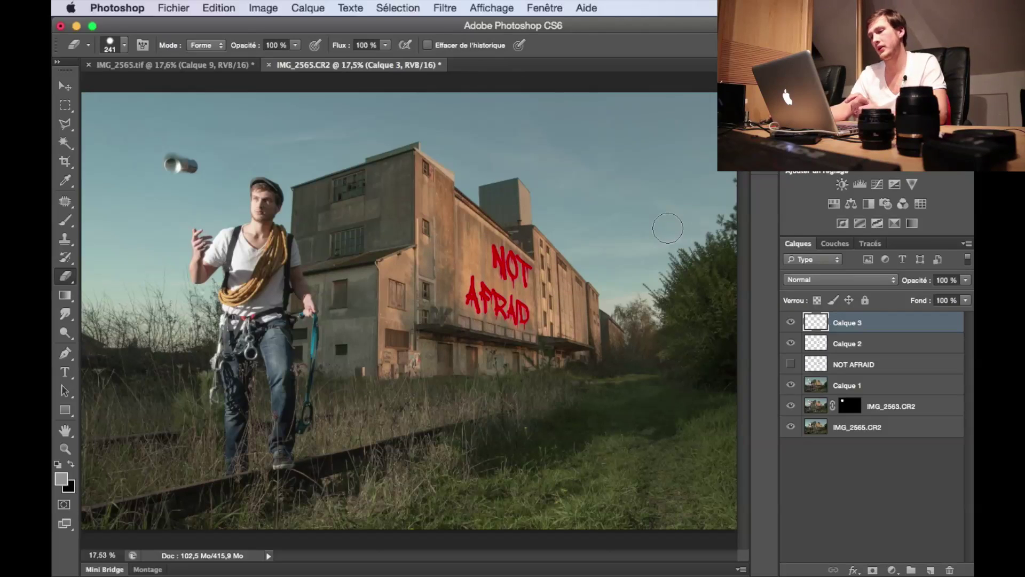
pyautogui.press('super+t')
pyautogui.moveTo(532, 245); pyautogui.dragTo(528, 246)
pyautogui.press('Return')
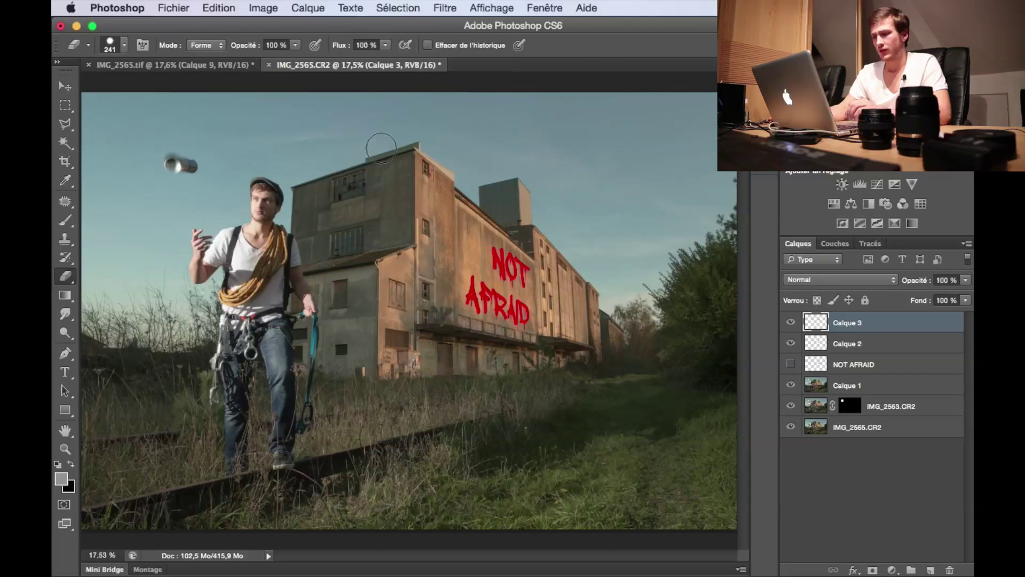
# Open the Eiffel Tower peace symbol image from the Downloads folder and copy its layer into the building composite.
pyautogui.moveTo(760, 575)
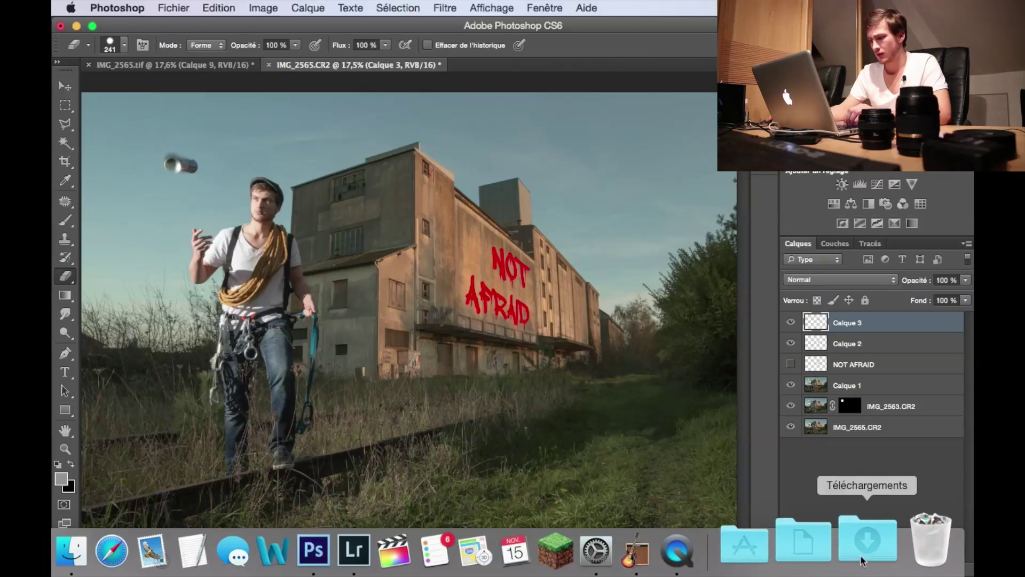
pyautogui.click(863, 560)
pyautogui.moveTo(879, 469); pyautogui.dragTo(355, 518)
pyautogui.moveTo(355, 518); pyautogui.dragTo(360, 546)
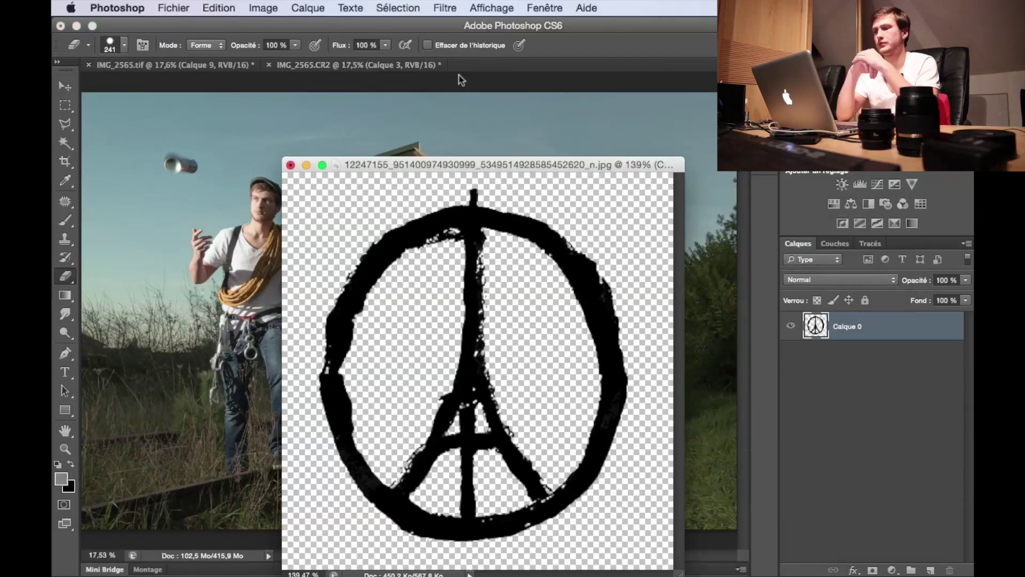
pyautogui.moveTo(481, 165); pyautogui.dragTo(492, 76)
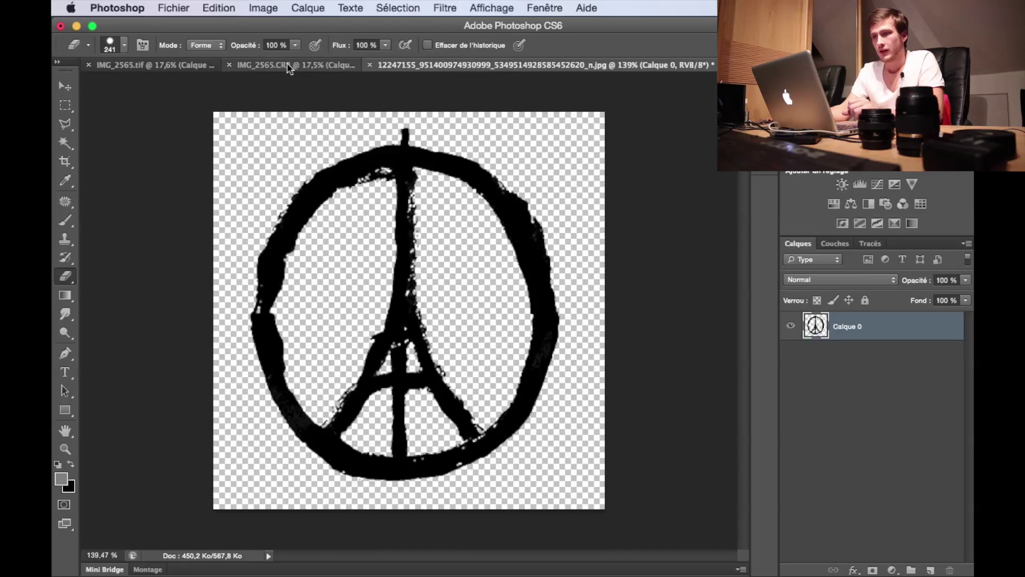
pyautogui.moveTo(419, 65); pyautogui.dragTo(250, 281)
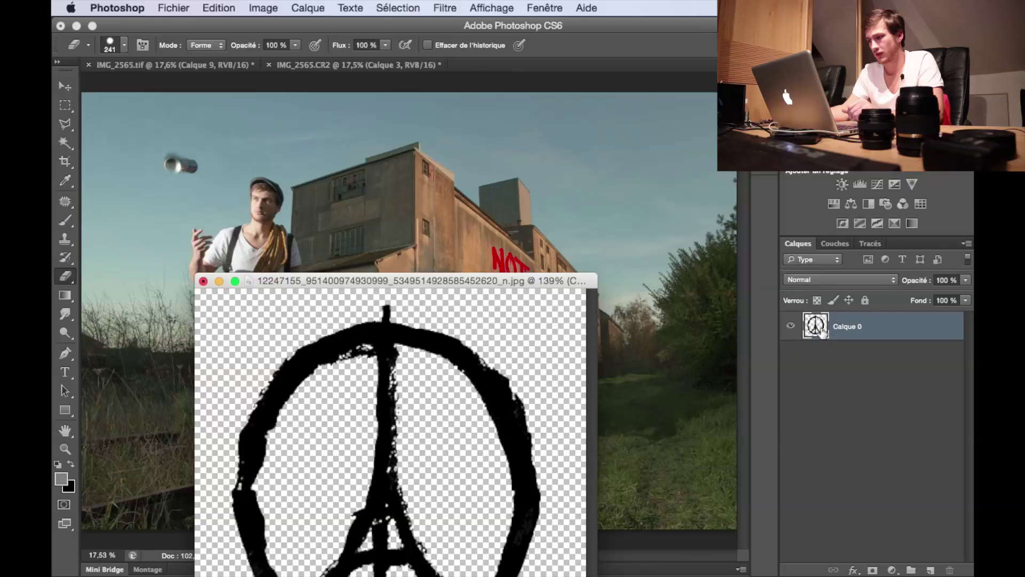
pyautogui.moveTo(821, 327); pyautogui.dragTo(405, 209)
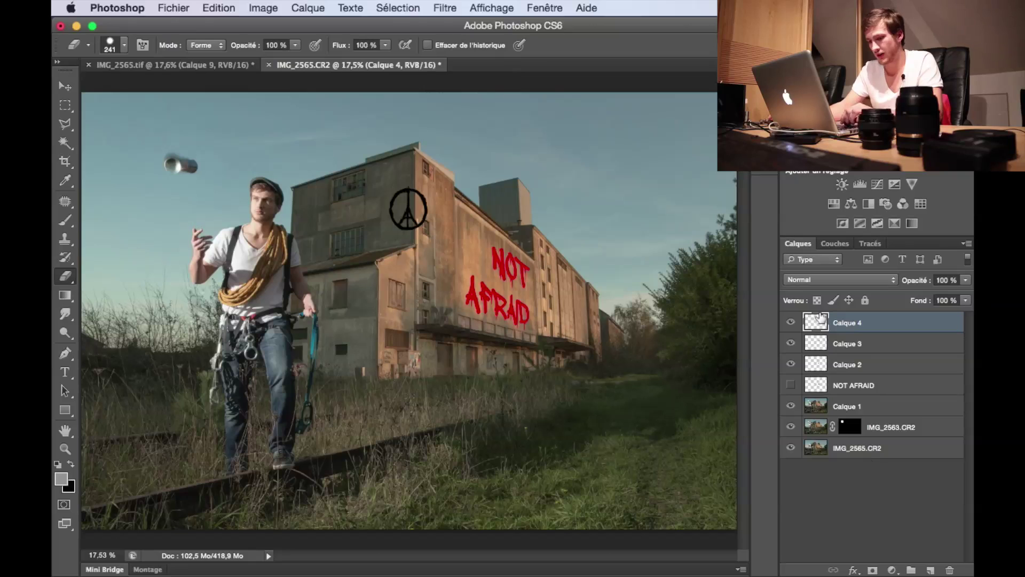
# Move the peace symbol onto the sunlit wall beside the NOT AFRAID lettering.
pyautogui.press('super+t')
pyautogui.moveTo(410, 208)
pyautogui.mouseDown()
pyautogui.moveTo(483, 263)
pyautogui.moveTo(476, 285)
pyautogui.moveTo(483, 272)
pyautogui.mouseUp()
pyautogui.press('Return')
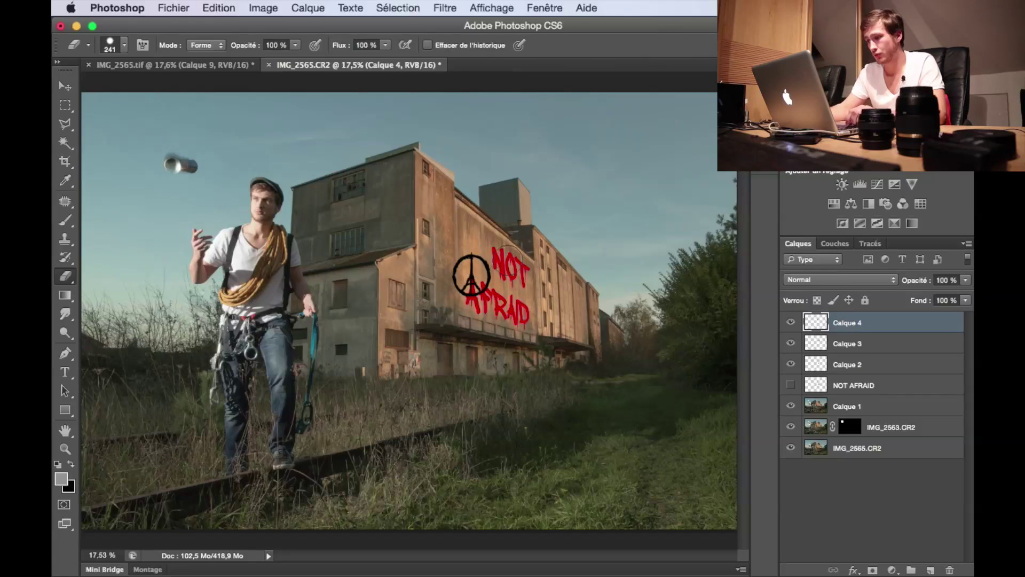
# Select the peace symbol's pixels on Calque 4, copy them, clear the selection and hide that layer.
pyautogui.keyDown('super'); pyautogui.click(817, 323); pyautogui.keyUp('super')
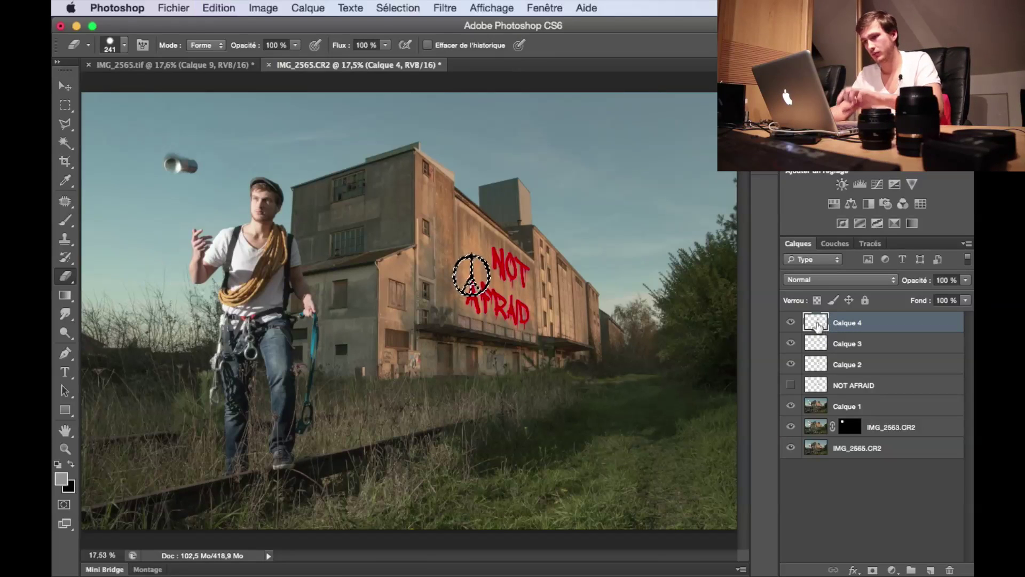
pyautogui.press('super+d')
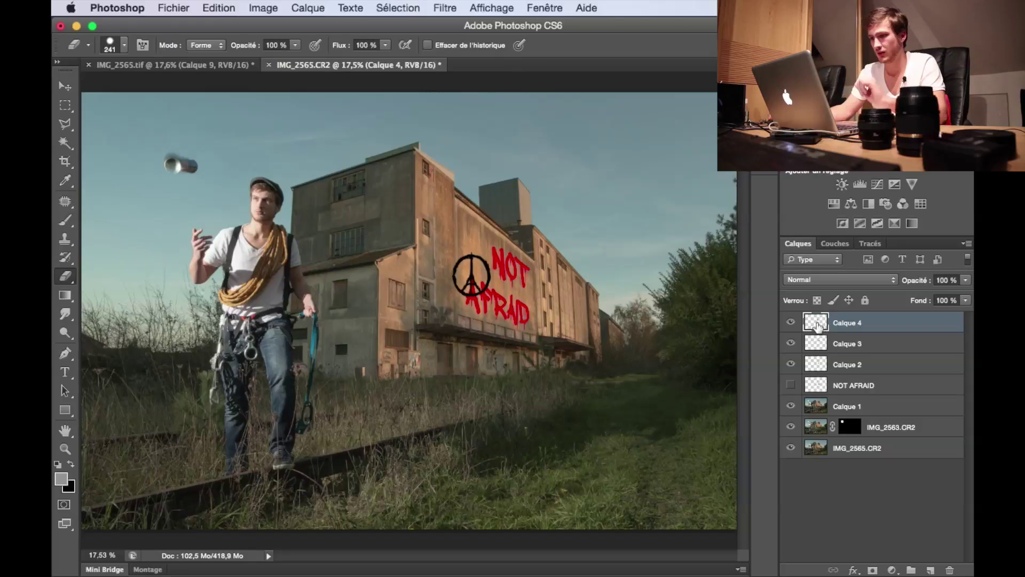
pyautogui.click(791, 322)
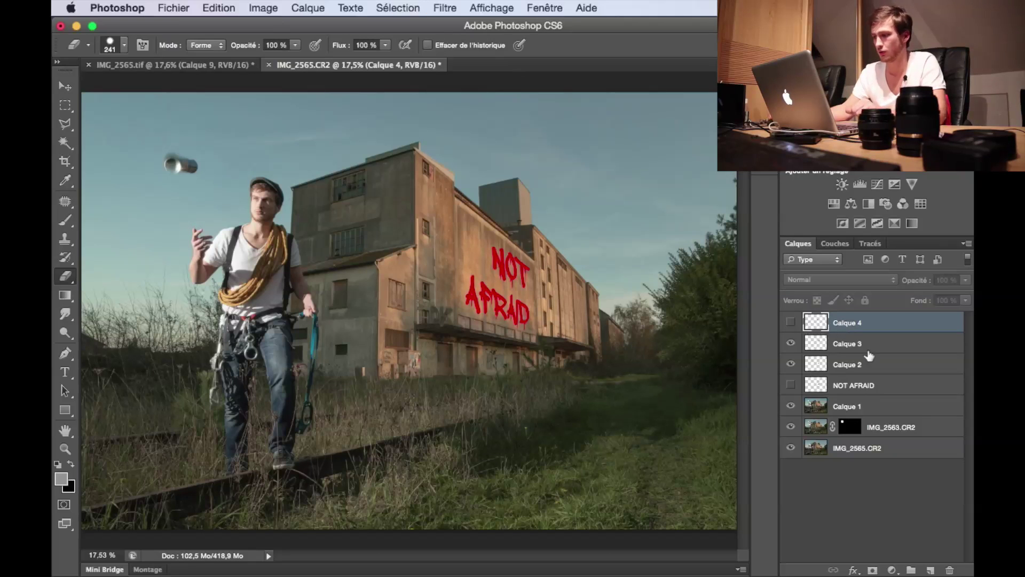
# Create a new empty layer and paste the peace symbol into the wall's perspective plane in the Vanishing Point filter.
pyautogui.click(930, 570)
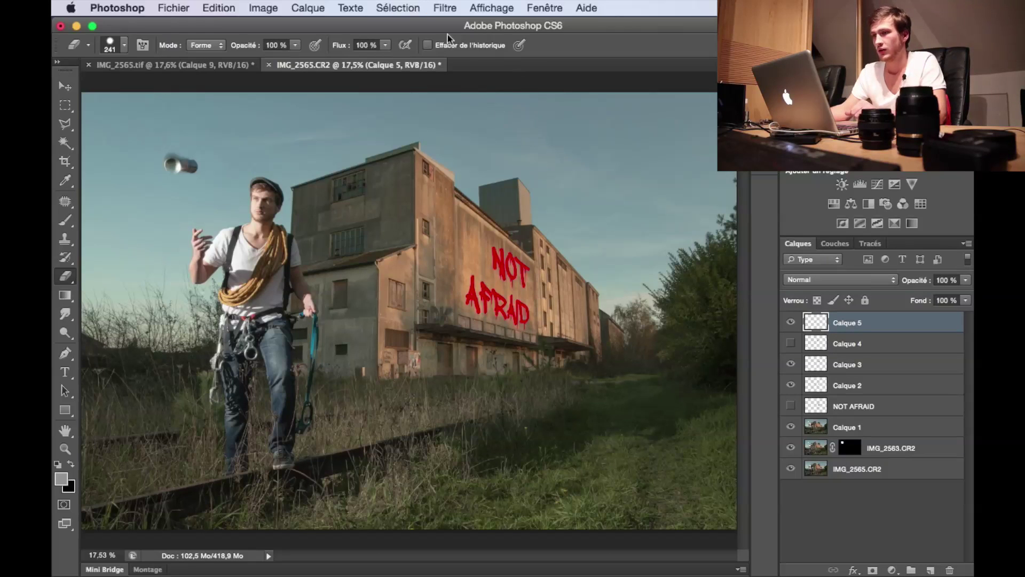
pyautogui.click(445, 8)
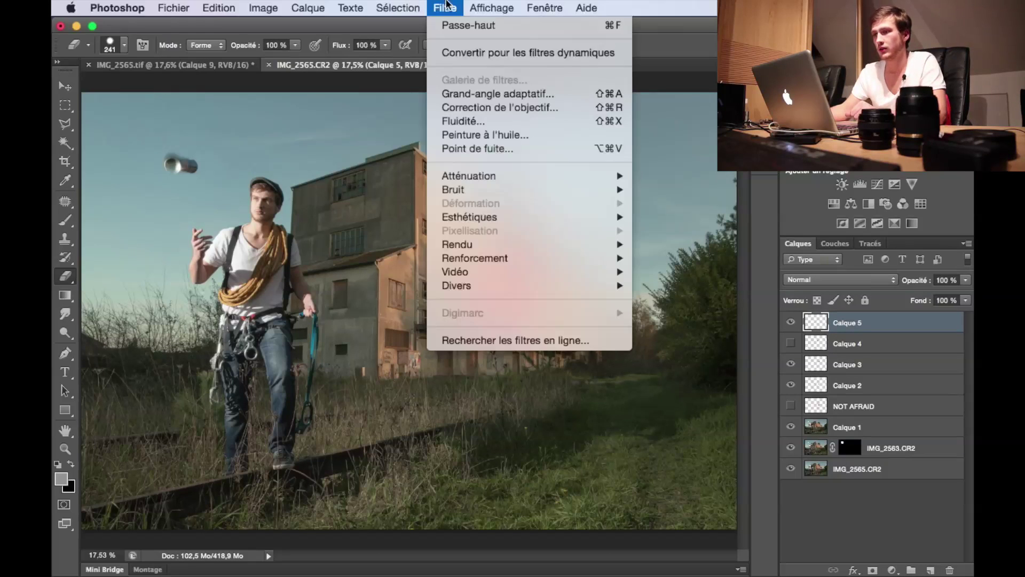
pyautogui.click(487, 150)
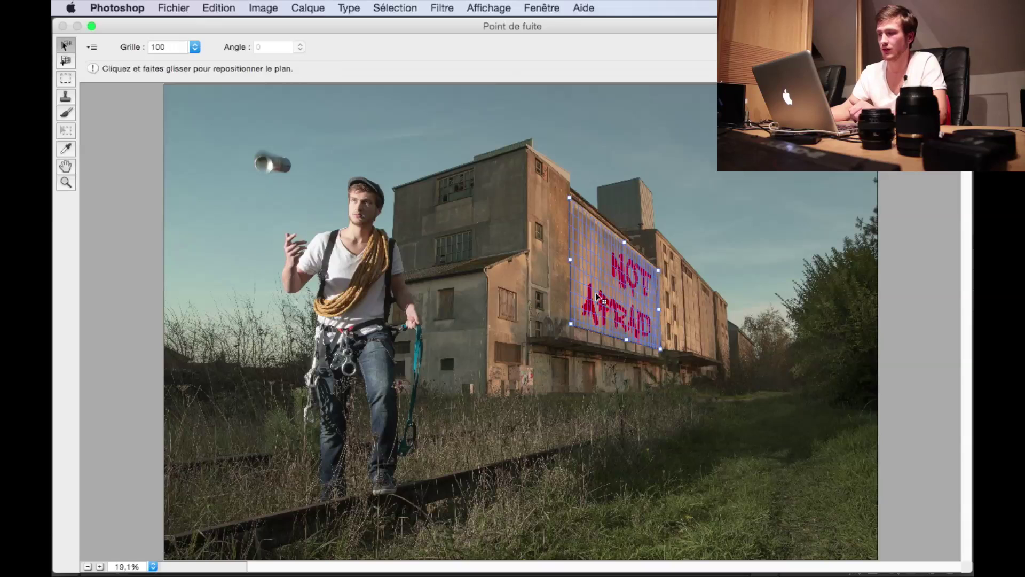
pyautogui.press('super+v')
pyautogui.moveTo(202, 109); pyautogui.dragTo(612, 305)
pyautogui.press('super+t')
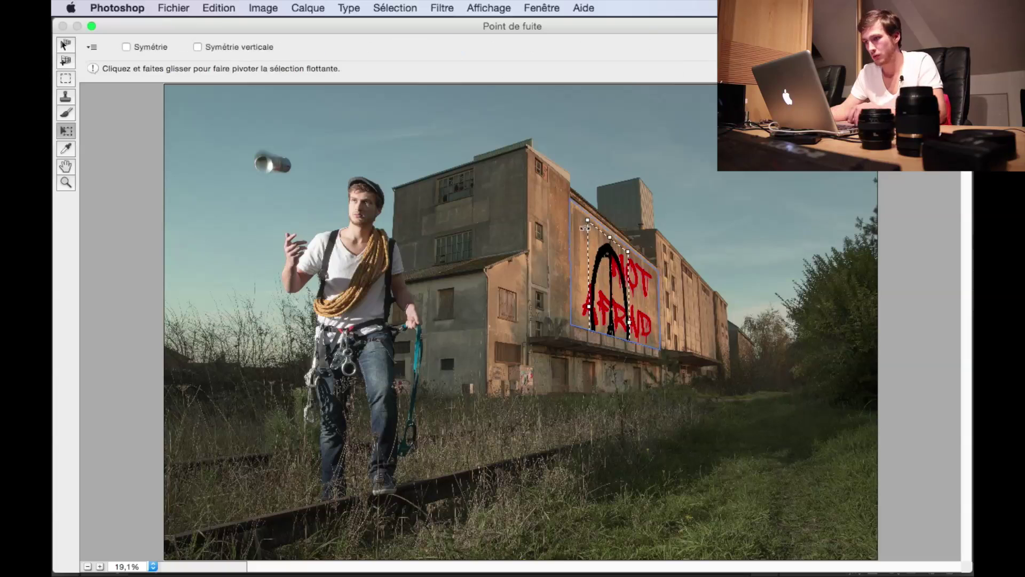
# Scale the peace symbol down, place it over the A of AFRAID at the plane's near edge, and apply the filter.
pyautogui.moveTo(587, 221); pyautogui.dragTo(595, 261)
pyautogui.moveTo(607, 337); pyautogui.dragTo(610, 337)
pyautogui.moveTo(595, 301); pyautogui.dragTo(595, 288)
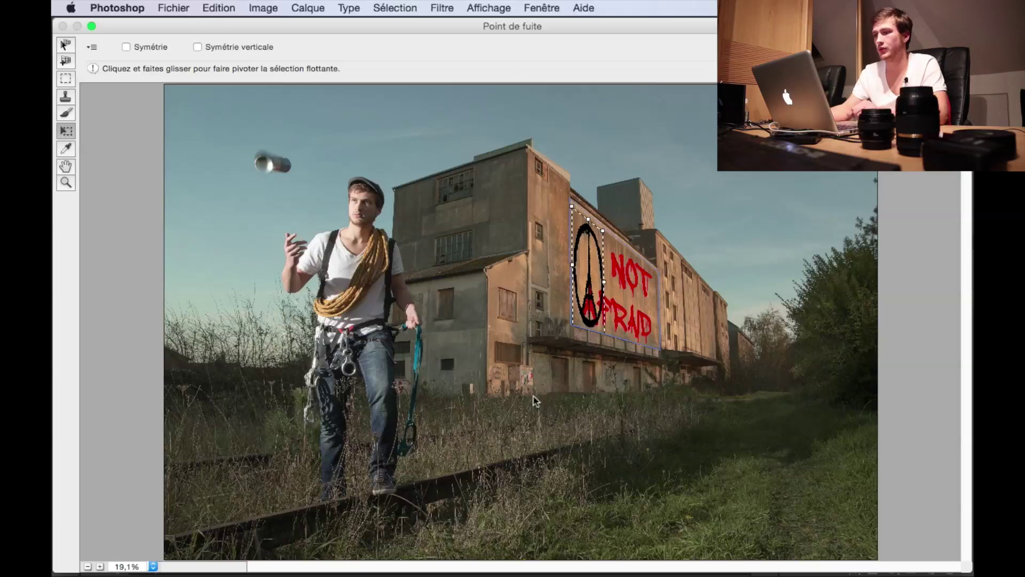
pyautogui.press('Return')
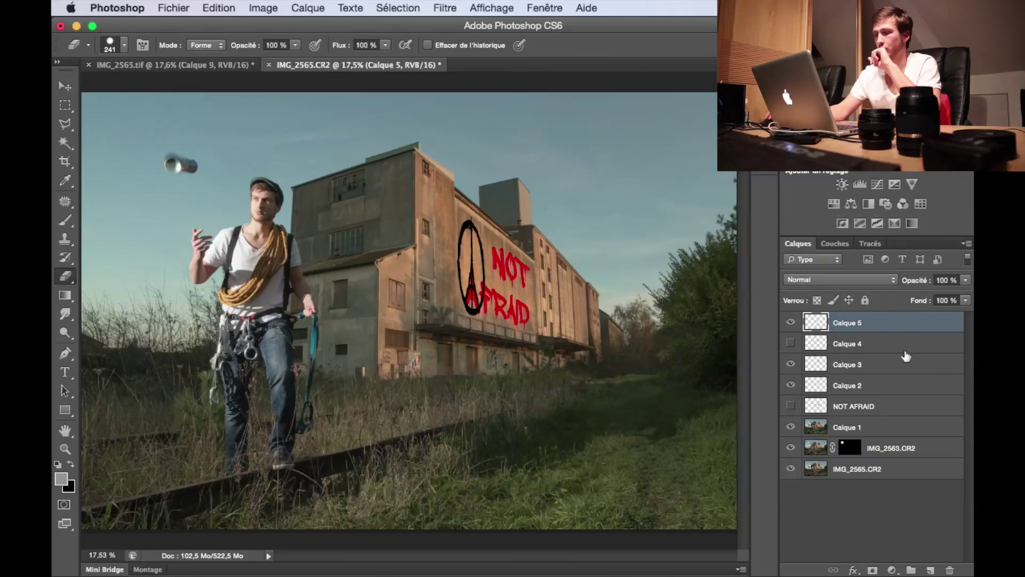
# Lock the transparent pixels of Calque 5 and paint the peace symbol red with the Brush.
pyautogui.click(817, 301)
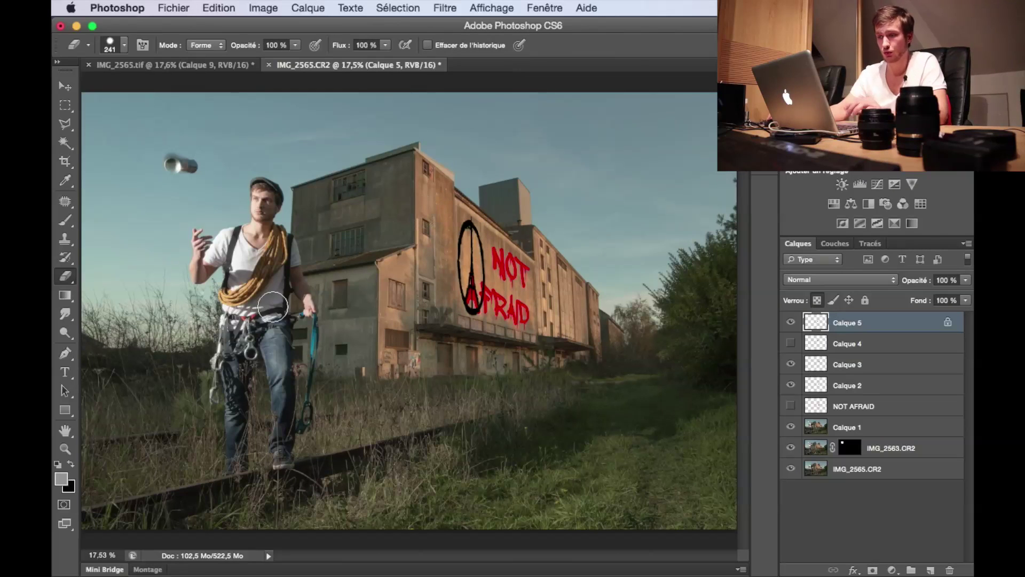
pyautogui.click(61, 483)
pyautogui.moveTo(626, 362); pyautogui.dragTo(657, 350)
pyautogui.click(801, 255)
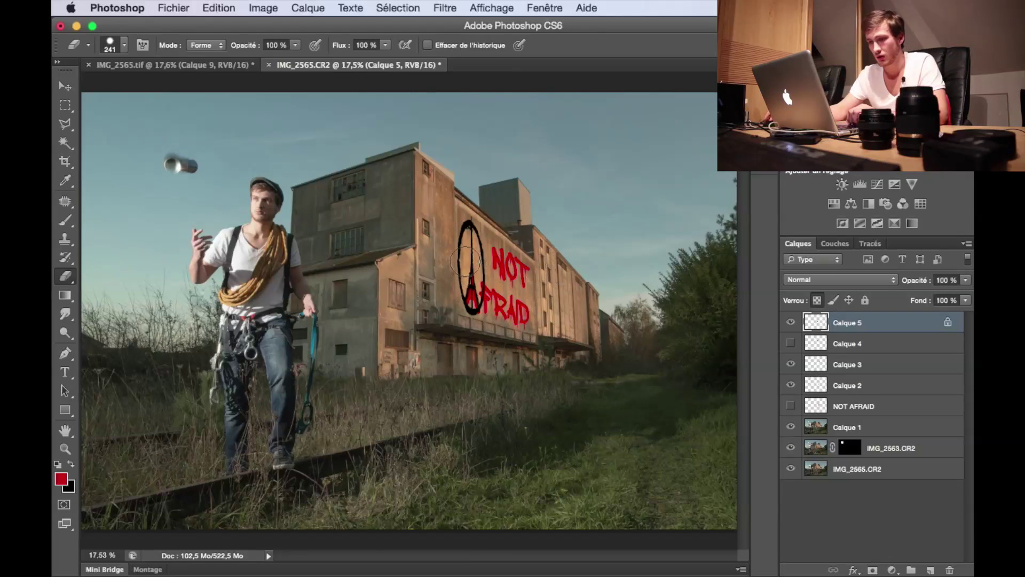
pyautogui.click(66, 180)
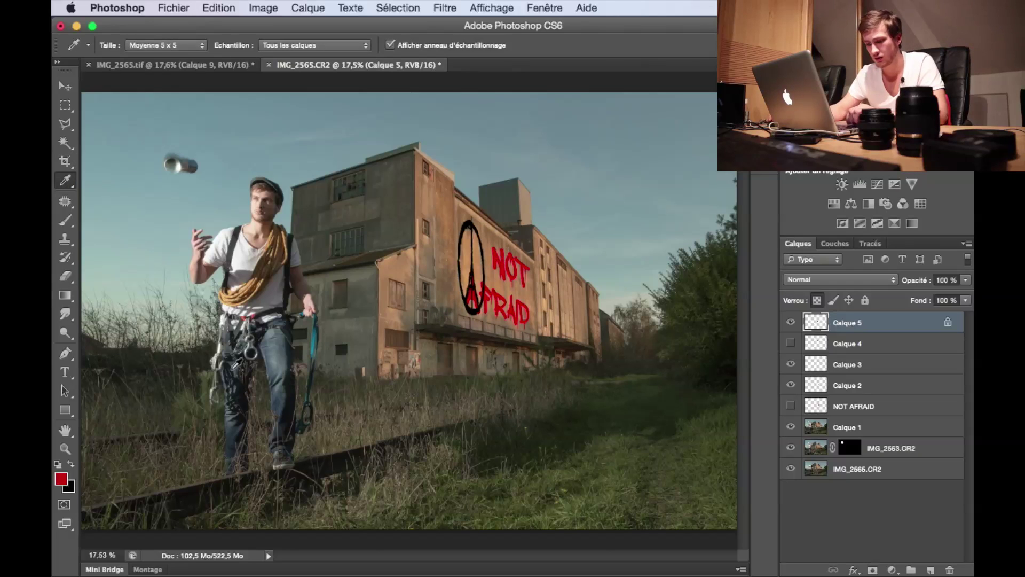
pyautogui.press('b')
pyautogui.moveTo(464, 285)
pyautogui.mouseDown()
pyautogui.moveTo(466, 211)
pyautogui.moveTo(482, 250)
pyautogui.moveTo(473, 328)
pyautogui.moveTo(458, 254)
pyautogui.moveTo(473, 220)
pyautogui.moveTo(477, 312)
pyautogui.mouseUp()
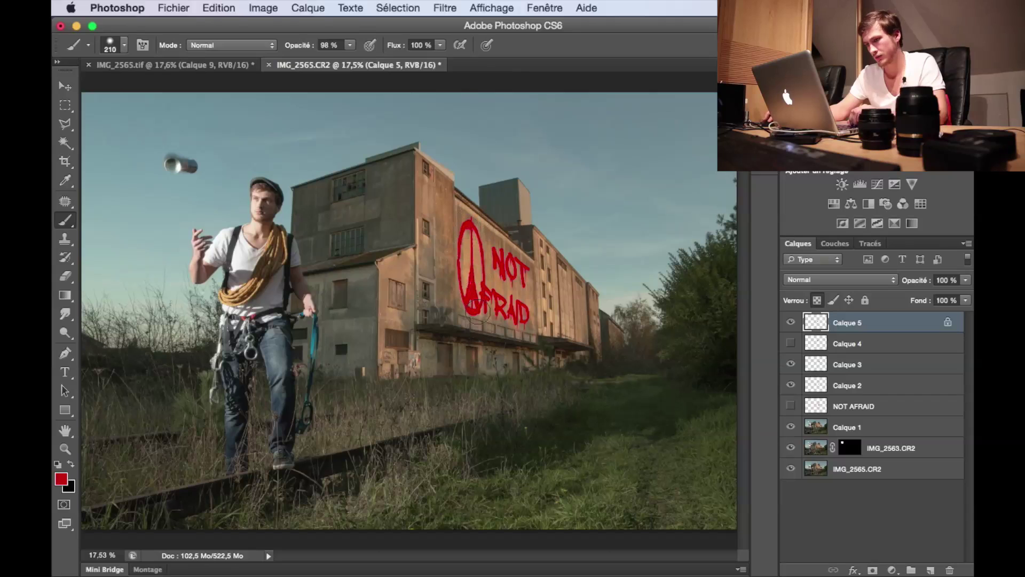
# Move the word AFRAID on Calque 2 up to a Y position of 1590 px with Free Transform.
pyautogui.click(874, 370)
pyautogui.press('super+t')
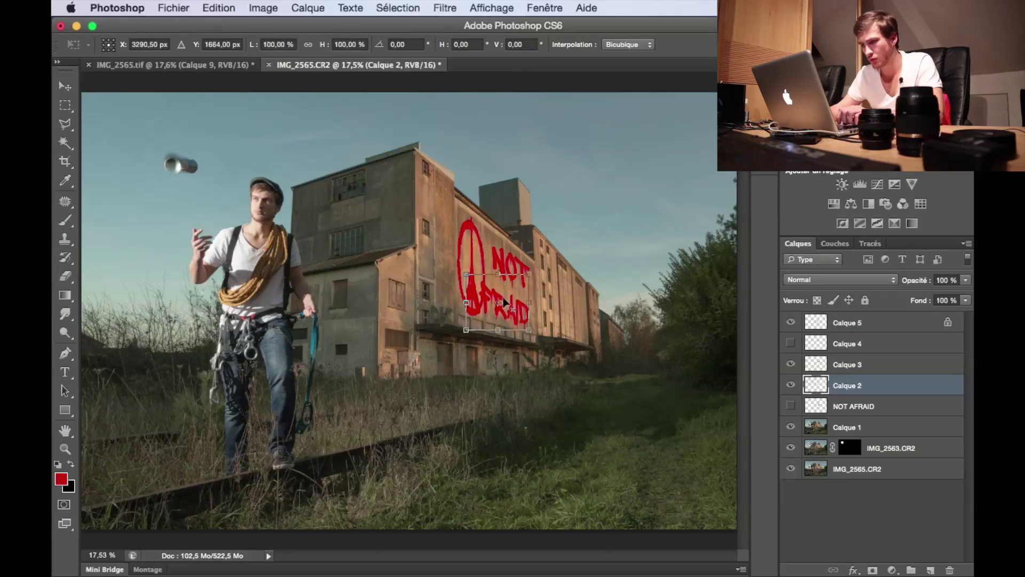
pyautogui.press('Up')
pyautogui.press('Up')
pyautogui.press('Up')
pyautogui.press('Up')
pyautogui.press('Up')
pyautogui.press('Up')
pyautogui.press('Up')
pyautogui.press('Up')
pyautogui.press('Up')
pyautogui.press('Up')
pyautogui.press('Up')
pyautogui.press('Up')
pyautogui.press('Up')
pyautogui.press('Up')
pyautogui.press('Up')
pyautogui.press('Up')
pyautogui.press('Up')
pyautogui.press('Up')
pyautogui.press('Up')
pyautogui.press('Up')
pyautogui.press('Up')
pyautogui.press('Up')
pyautogui.press('Up')
pyautogui.press('Up')
pyautogui.press('Up')
pyautogui.press('Up')
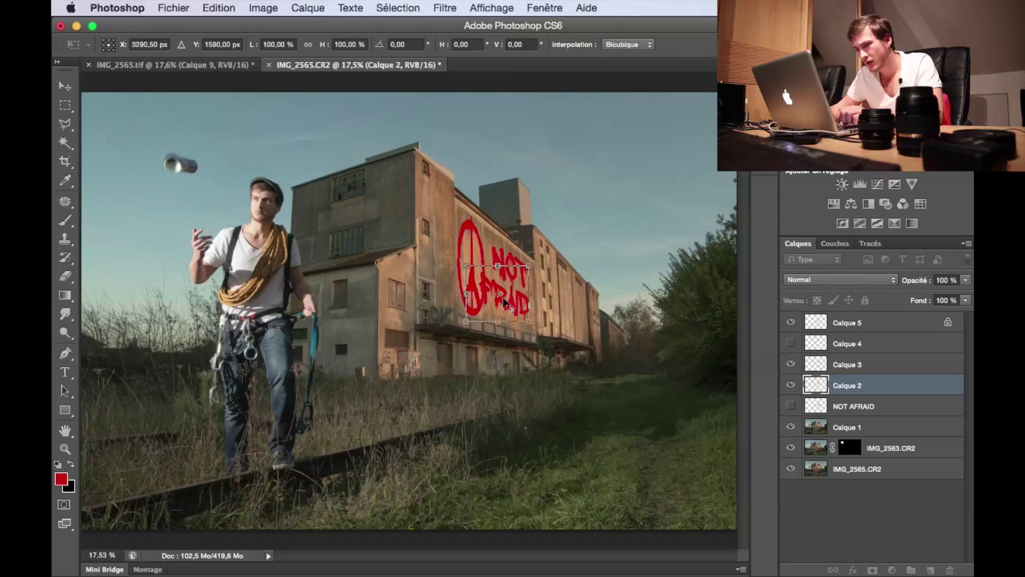
pyautogui.press('Return')
pyautogui.press('b')
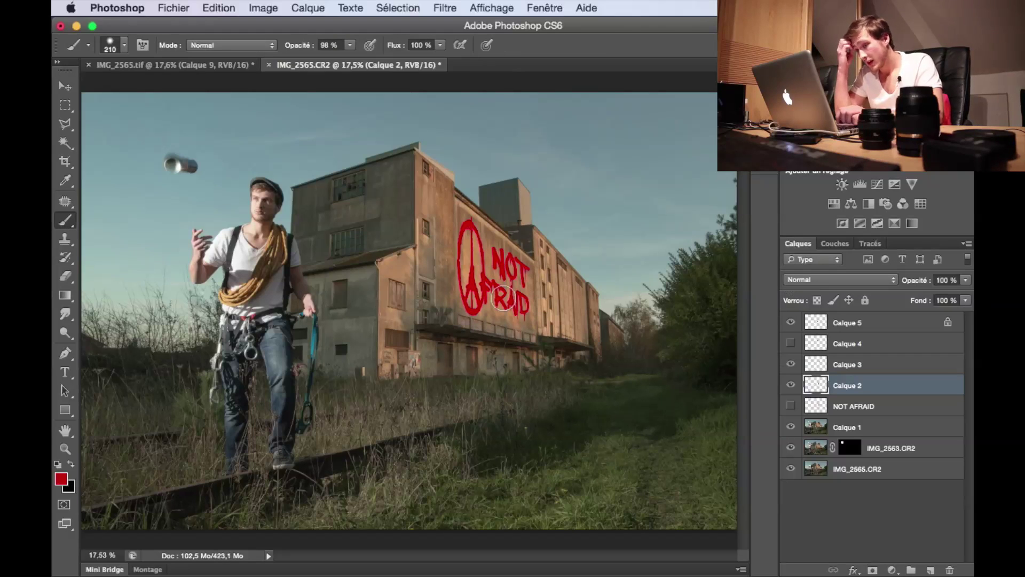
# Hide Calque 5, erase the letter A of AFRAID on Calque 2, and show the peace symbol again in its place.
pyautogui.click(791, 323)
pyautogui.press('super+space')
pyautogui.press('super+space')
pyautogui.moveTo(471, 298); pyautogui.dragTo(548, 293)
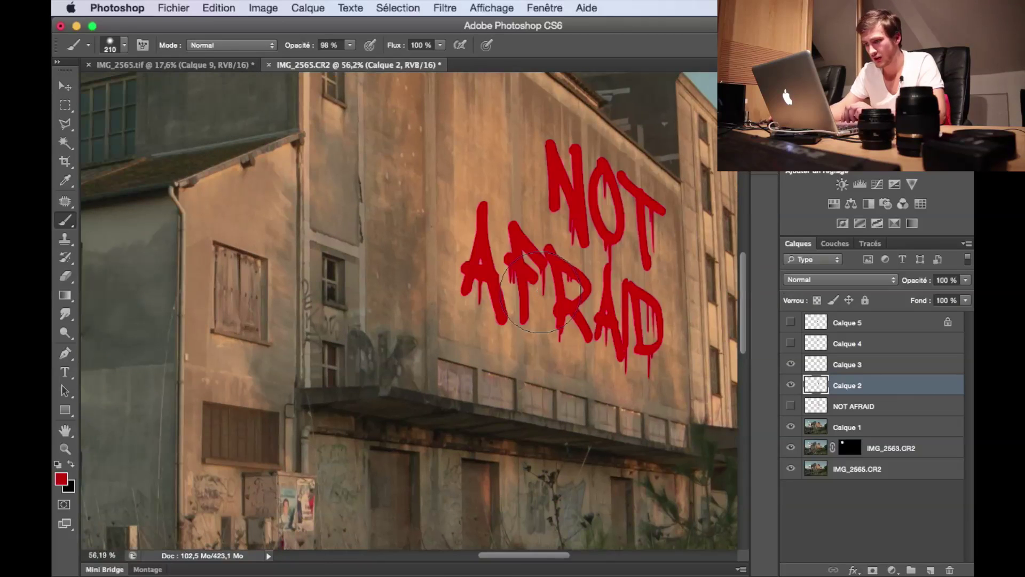
pyautogui.click(64, 277)
pyautogui.moveTo(447, 242); pyautogui.dragTo(415, 243)
pyautogui.moveTo(474, 218); pyautogui.dragTo(487, 322)
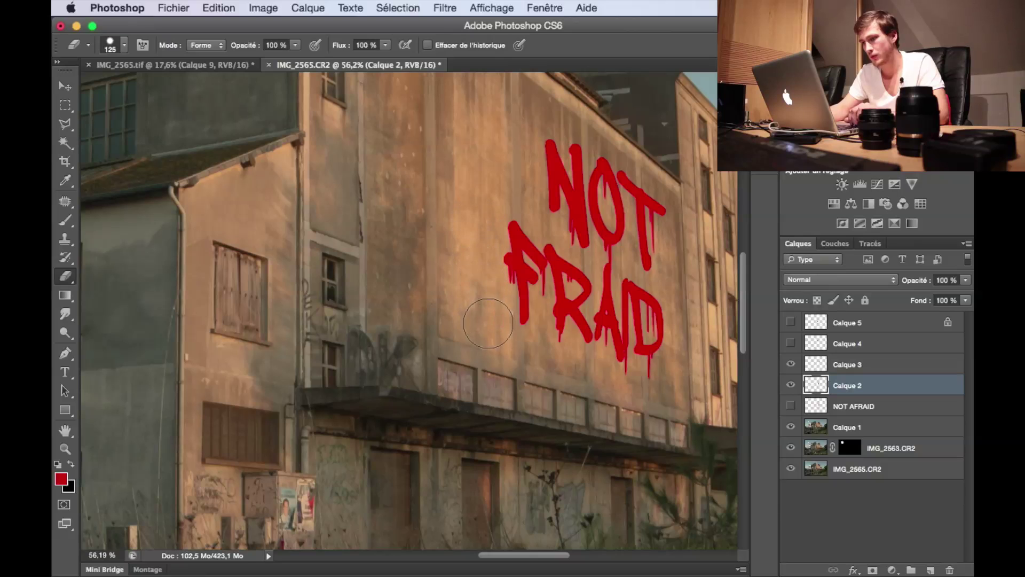
pyautogui.click(791, 323)
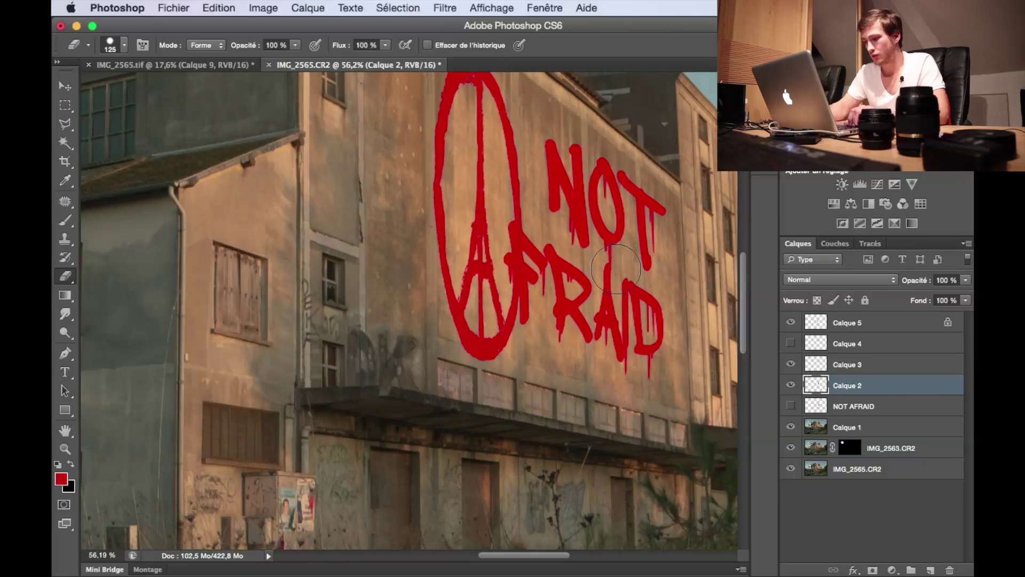
pyautogui.press('super+0')
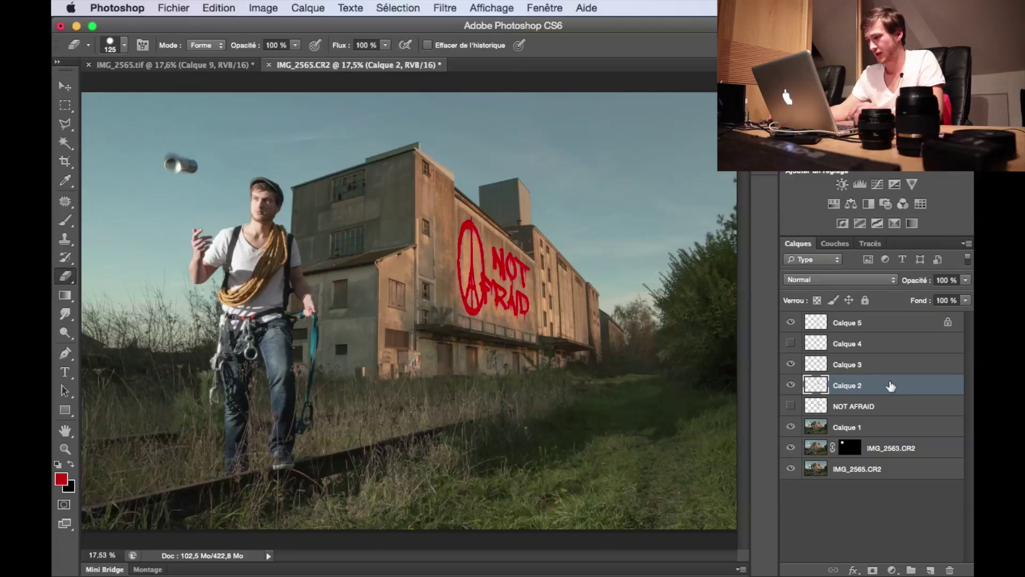
# Group the layers from NOT AFRAID up to Calque 5.
pyautogui.click(893, 406)
pyautogui.keyDown('shift'); pyautogui.click(890, 323); pyautogui.keyUp('shift')
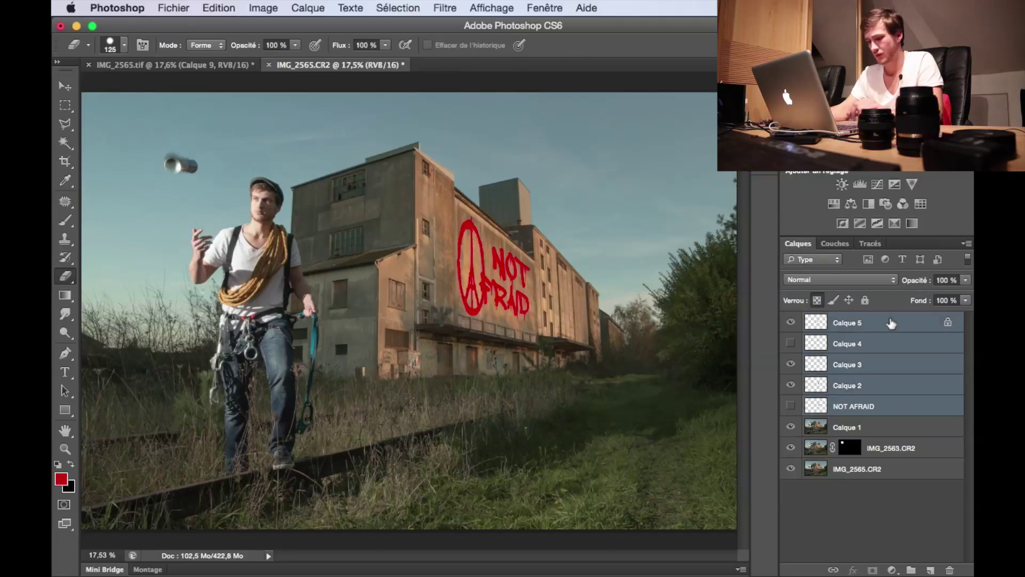
pyautogui.press('super+g')
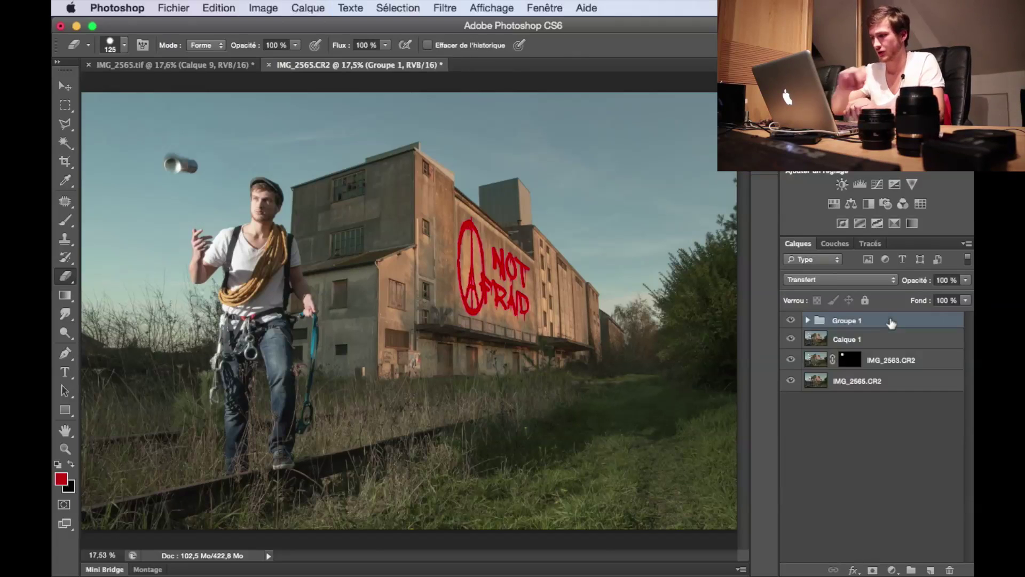
# Try the blend modes Densité couleur +, Incrustation and Densité linéaire + on Groupe 1.
pyautogui.click(854, 280)
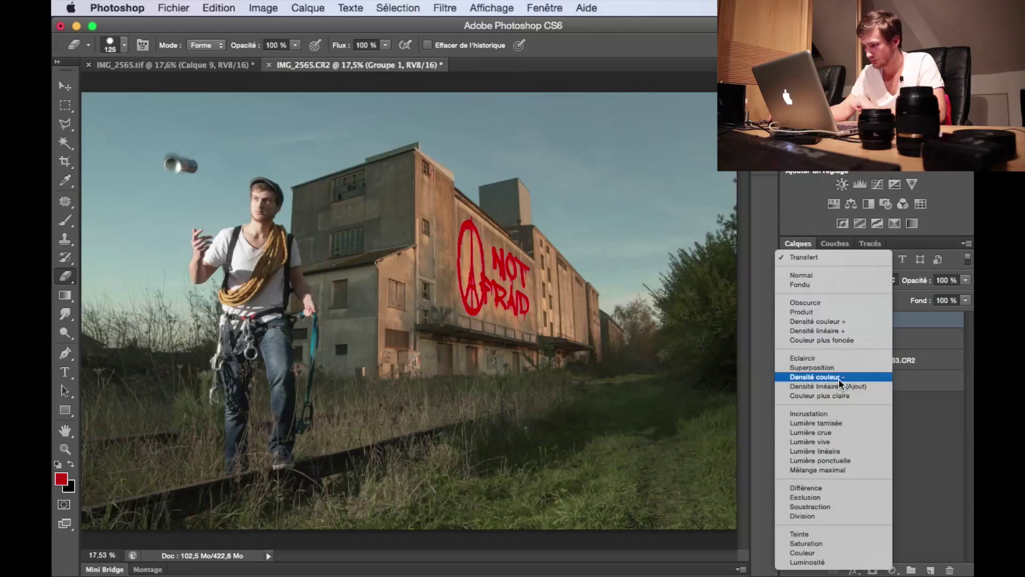
pyautogui.click(837, 323)
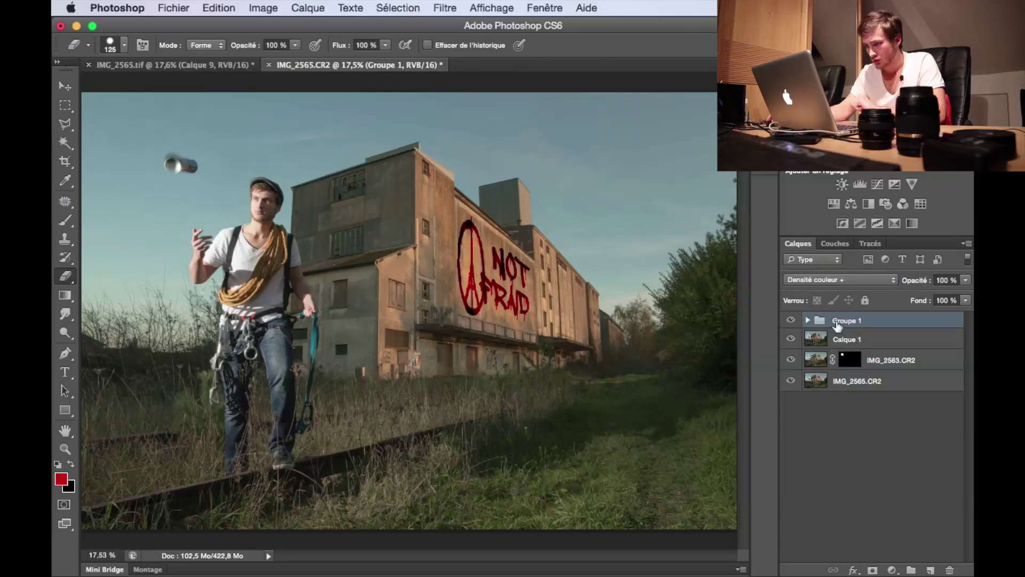
pyautogui.click(838, 281)
pyautogui.click(829, 373)
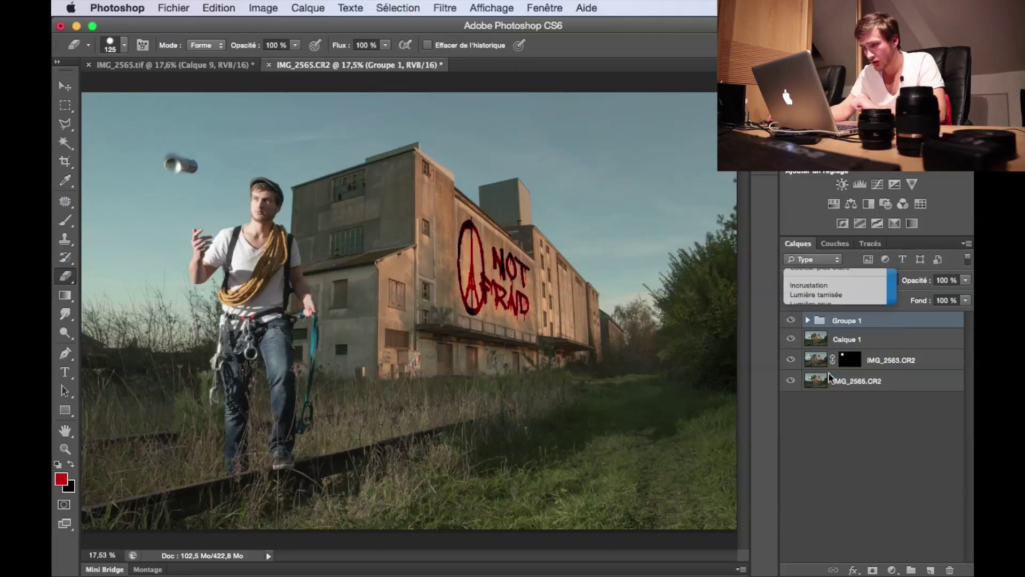
pyautogui.click(843, 280)
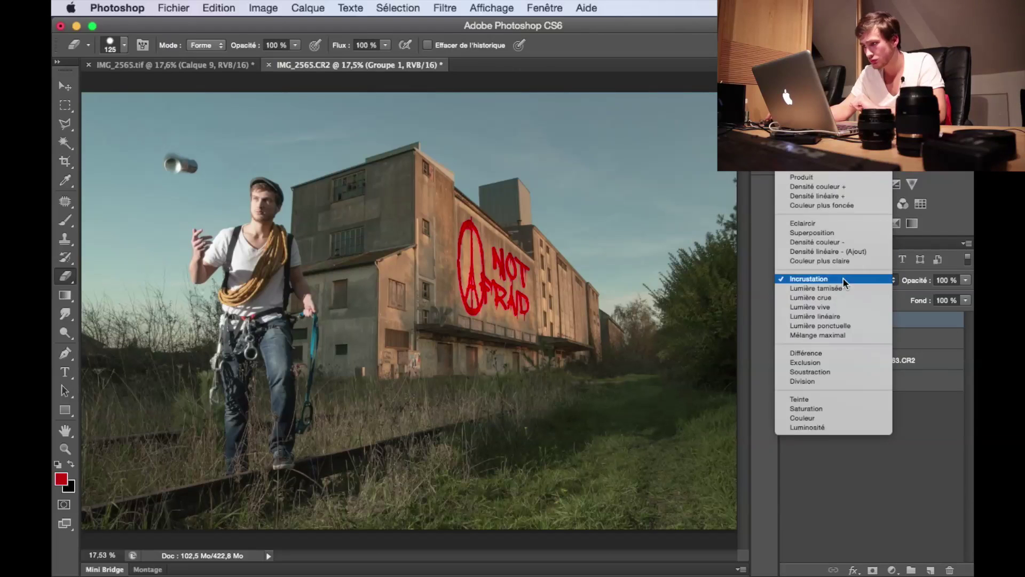
pyautogui.click(833, 216)
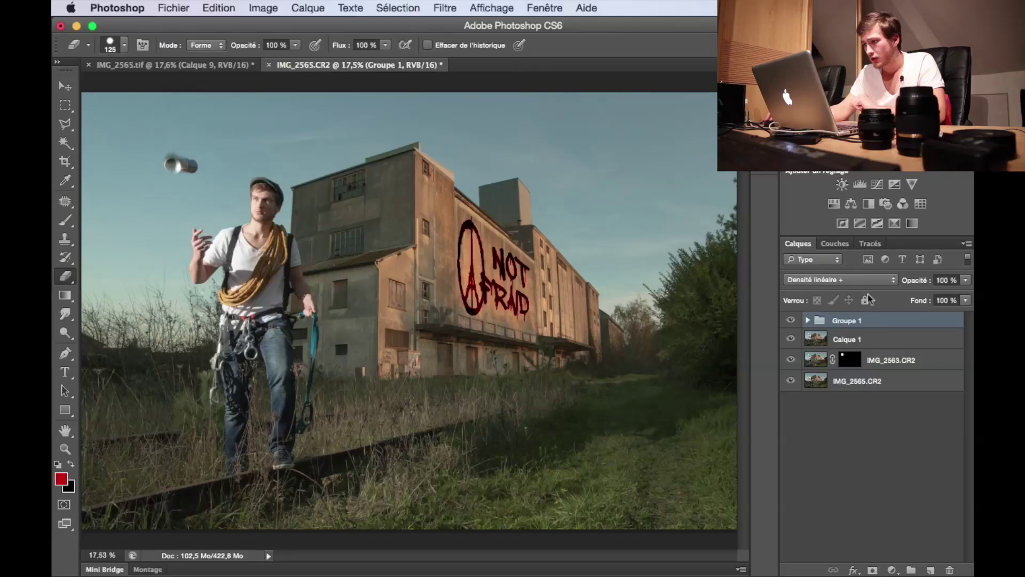
pyautogui.moveTo(914, 283); pyautogui.dragTo(953, 283)
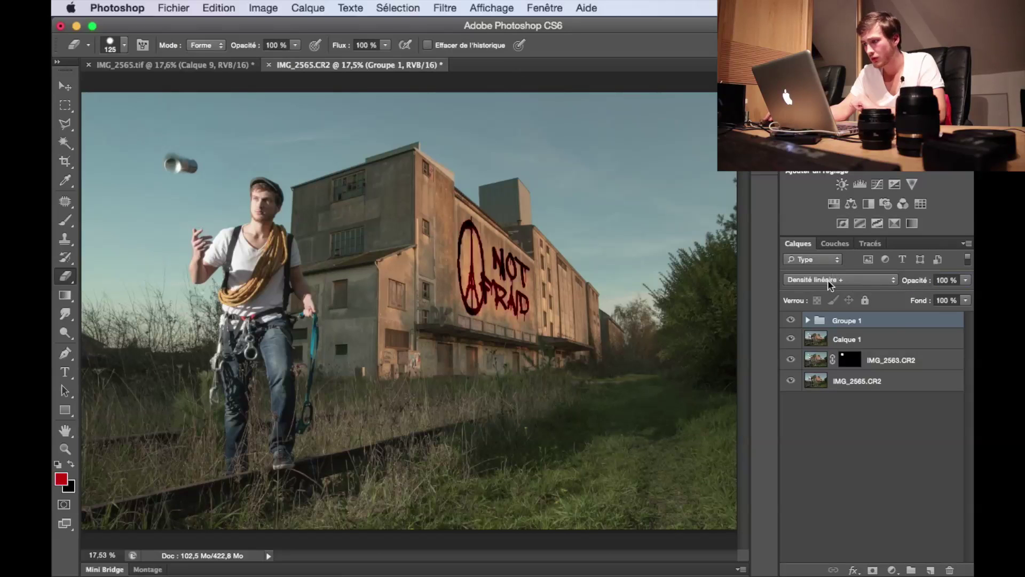
# Set the blend mode of Groupe 1 to Lumière tamisée and its opacity to 71 %.
pyautogui.click(831, 280)
pyautogui.click(836, 375)
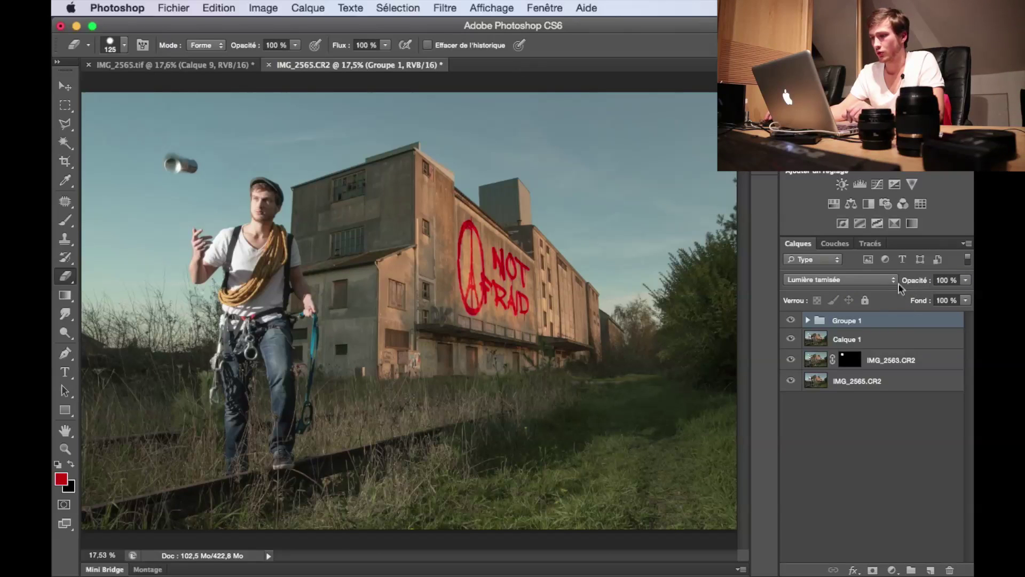
pyautogui.moveTo(922, 285); pyautogui.dragTo(901, 284)
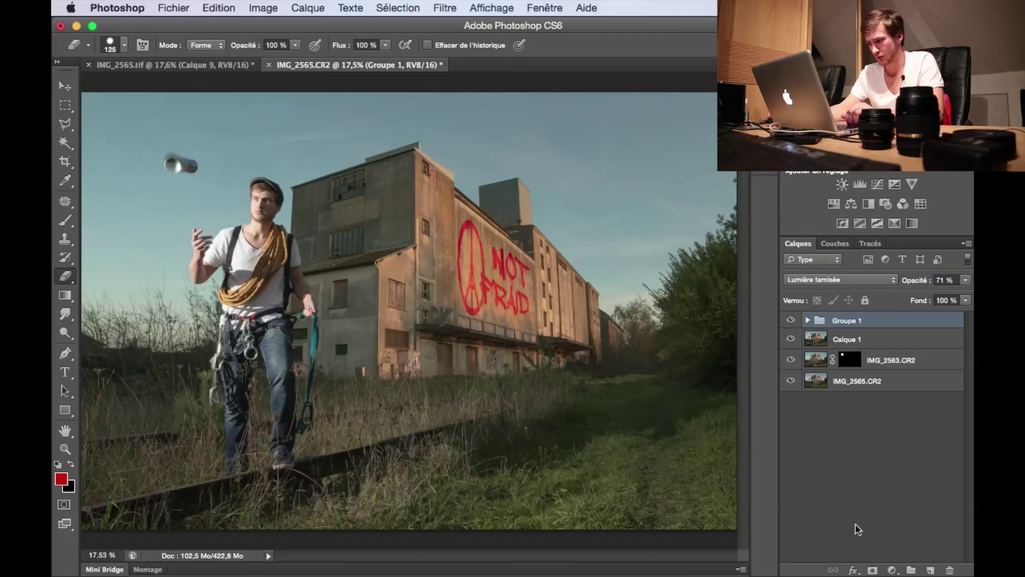
# Add a Teinte/Saturation adjustment layer clipped to Groupe 1 and shift its hue to +106.
pyautogui.click(891, 569)
pyautogui.click(870, 444)
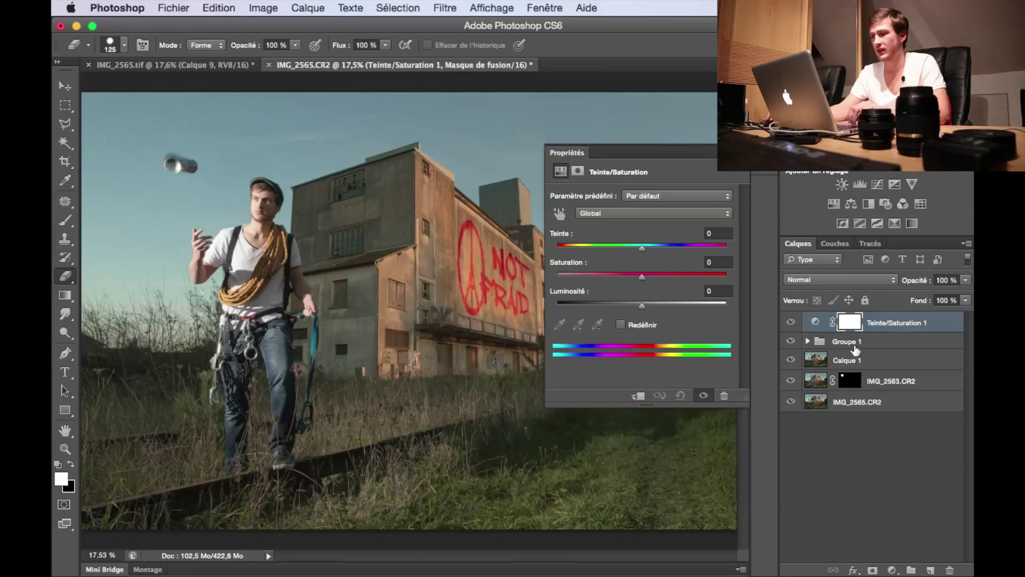
pyautogui.keyDown('alt'); pyautogui.click(823, 332); pyautogui.keyUp('alt')
pyautogui.moveTo(641, 251); pyautogui.dragTo(702, 246)
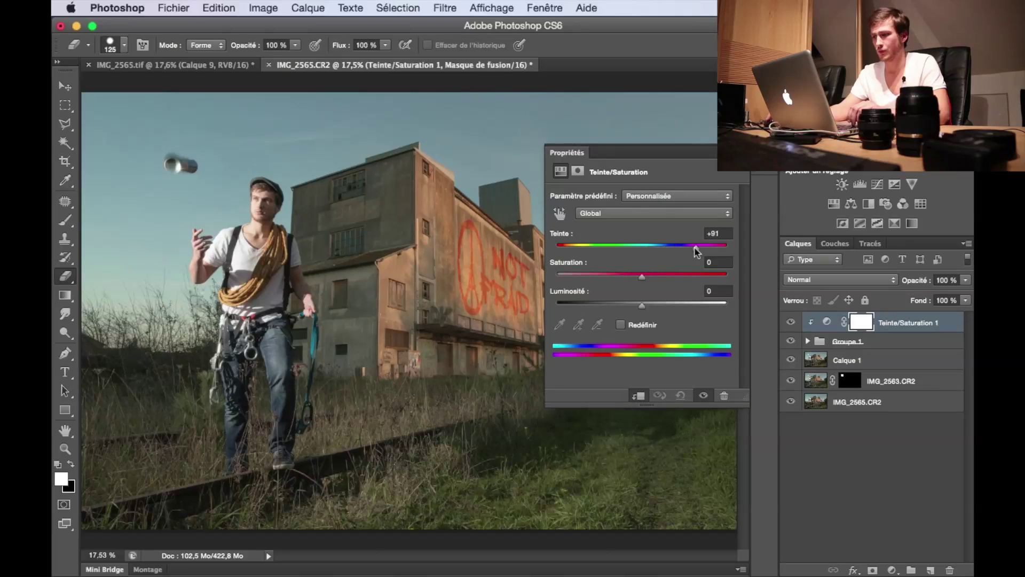
# Release the Teinte/Saturation layer from Groupe 1 and try a hue of -106 on the whole image.
pyautogui.keyDown('alt'); pyautogui.click(821, 328); pyautogui.keyUp('alt')
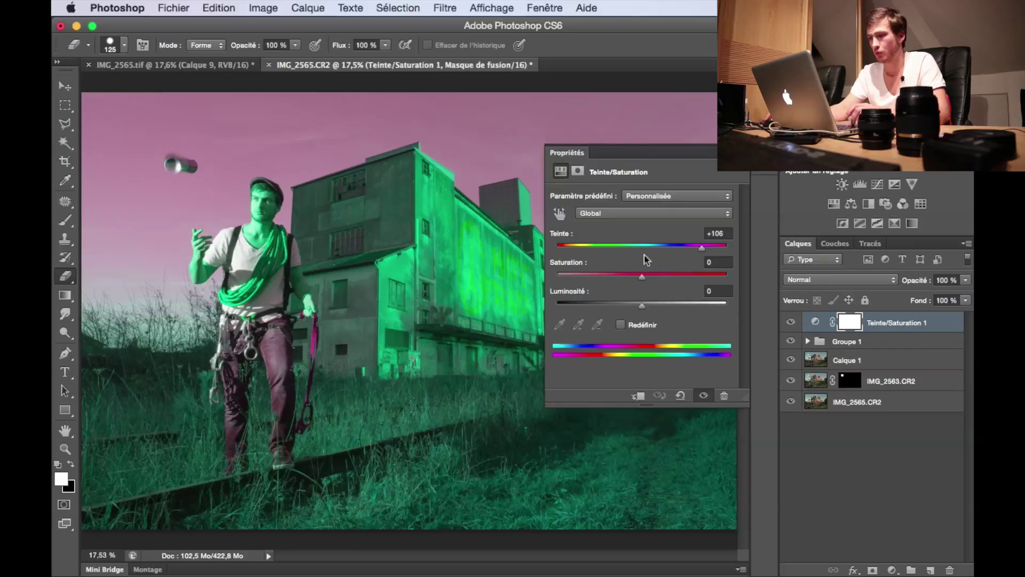
pyautogui.moveTo(687, 248); pyautogui.dragTo(585, 251)
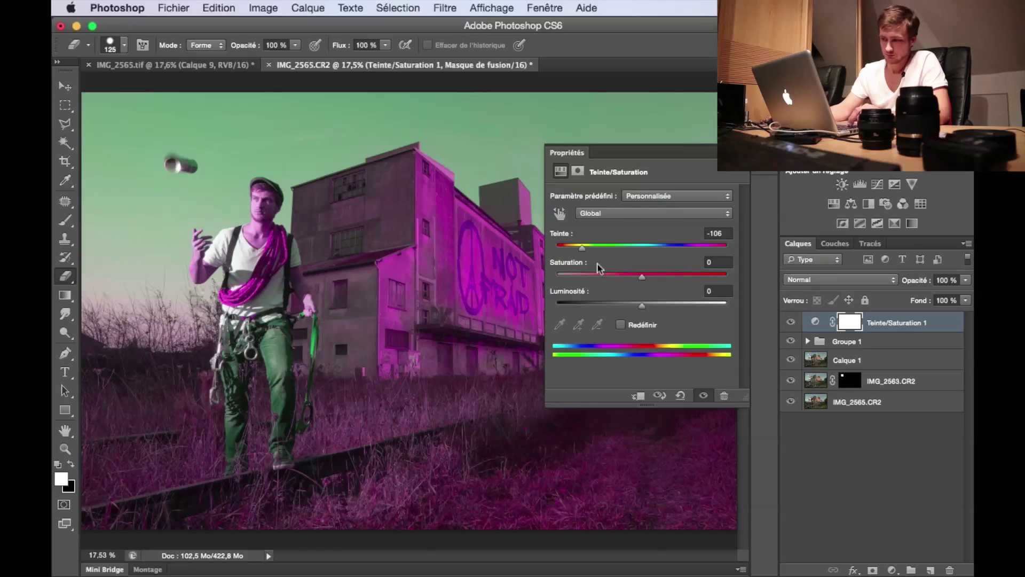
# Bring the Teinte/Saturation hue back close to zero and clip the adjustment to Groupe 1 again.
pyautogui.moveTo(584, 247); pyautogui.dragTo(628, 250)
pyautogui.keyDown('alt'); pyautogui.click(841, 331); pyautogui.keyUp('alt')
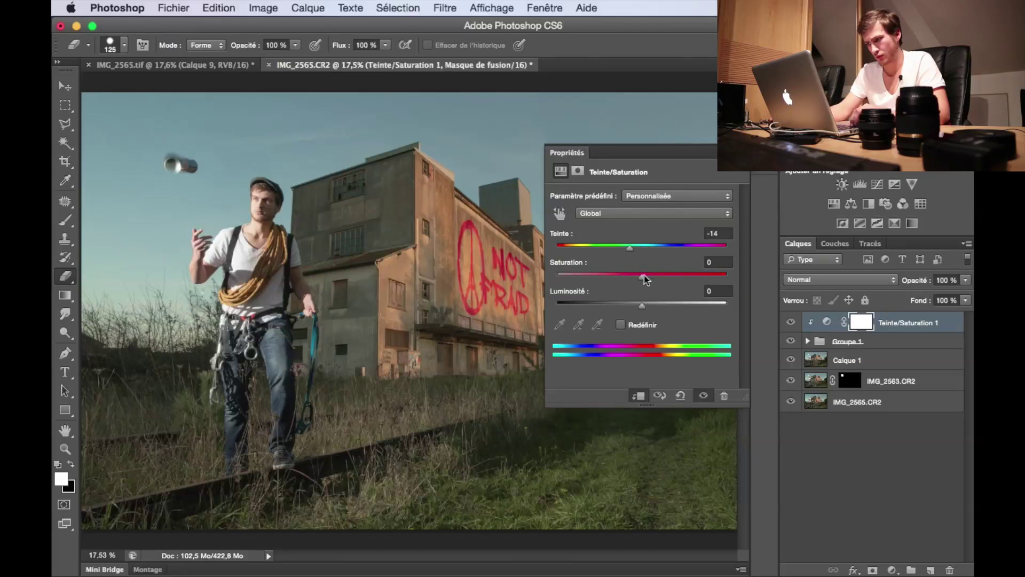
pyautogui.moveTo(648, 252)
pyautogui.mouseDown()
pyautogui.moveTo(659, 253)
pyautogui.moveTo(598, 252)
pyautogui.moveTo(648, 255)
pyautogui.moveTo(635, 255)
pyautogui.mouseUp()
pyautogui.moveTo(550, 540)
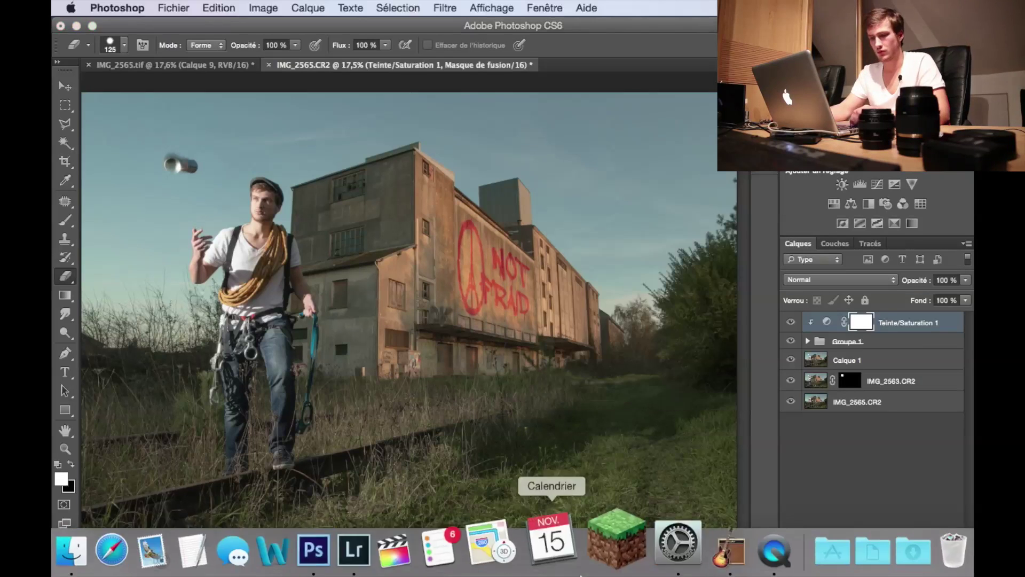
pyautogui.rightClick(159, 529)
pyautogui.click(184, 464)
# Raise the opacity of Groupe 1 slightly to strengthen the graffiti.
pyautogui.click(830, 341)
pyautogui.moveTo(919, 282); pyautogui.dragTo(933, 277)
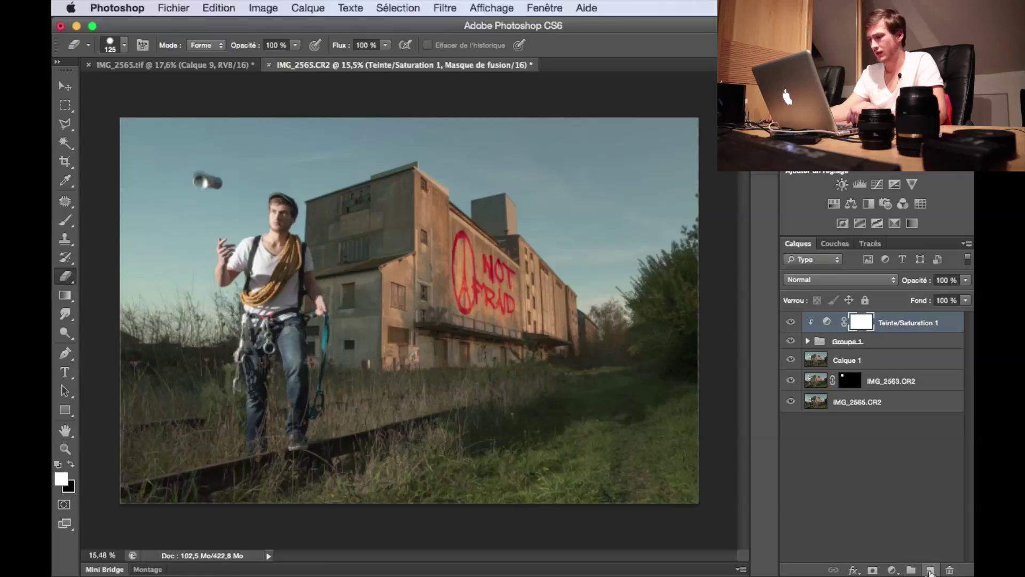
# Add a new layer at the top of the stack, fill it with black, and set its blend mode to Lumière tamisée.
pyautogui.click(930, 570)
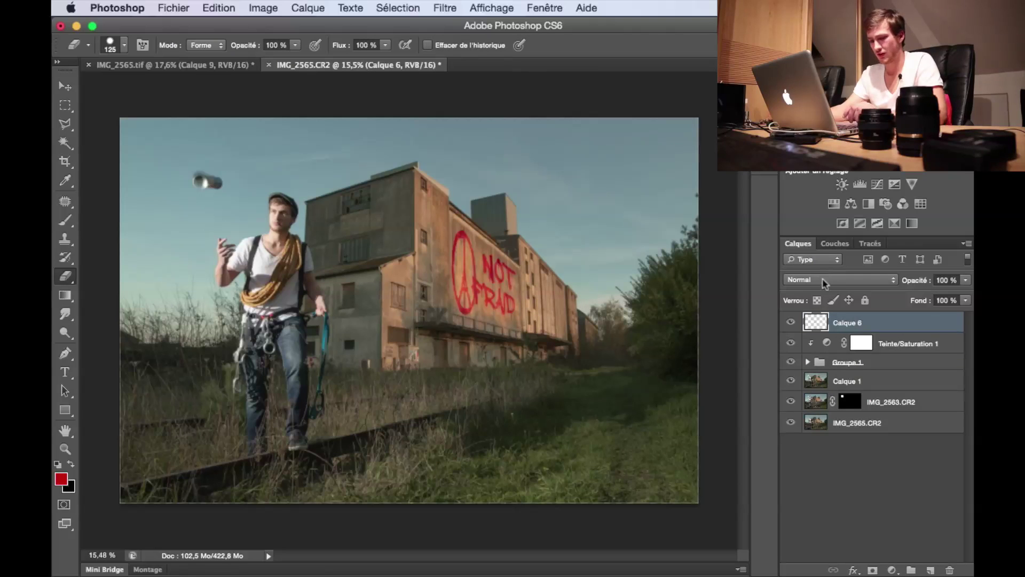
pyautogui.press('d')
pyautogui.press('x')
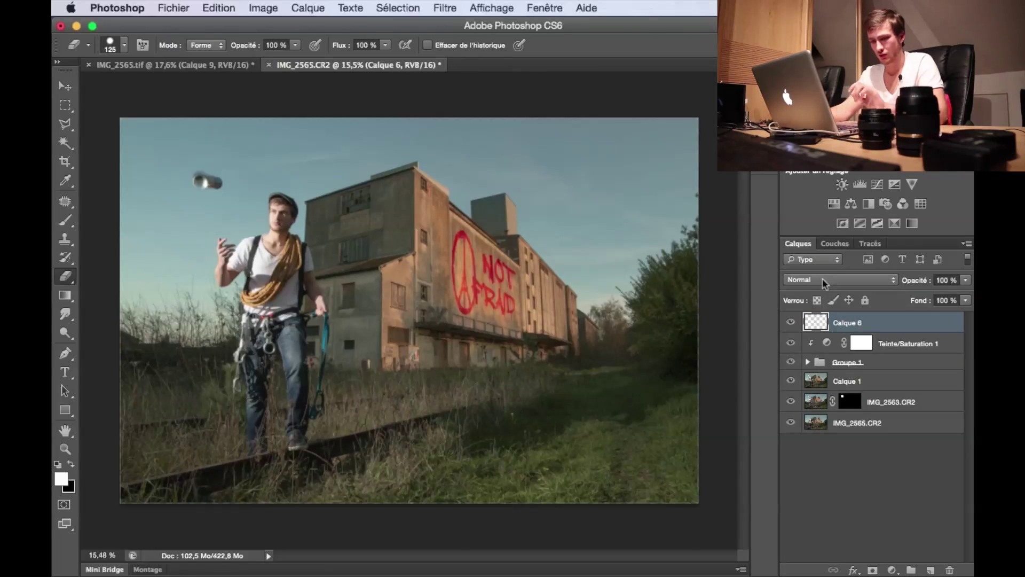
pyautogui.press('super+BackSpace')
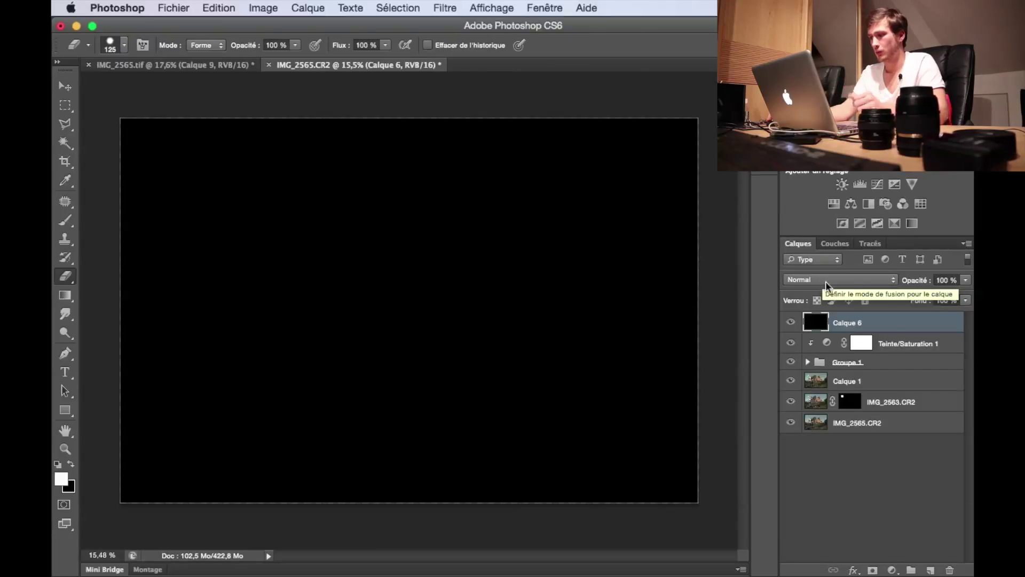
pyautogui.click(827, 280)
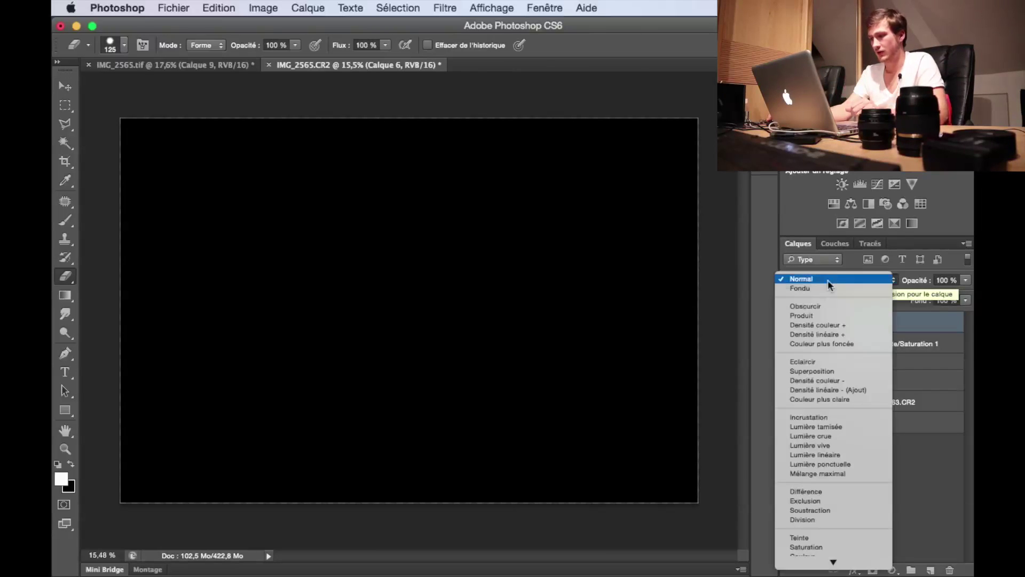
pyautogui.click(845, 428)
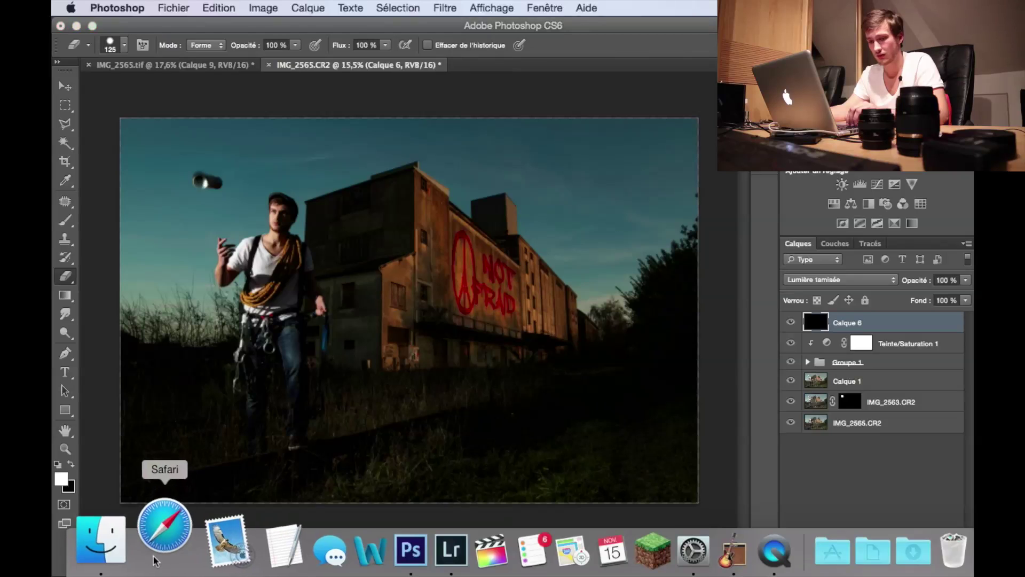
pyautogui.rightClick(165, 523)
pyautogui.click(187, 459)
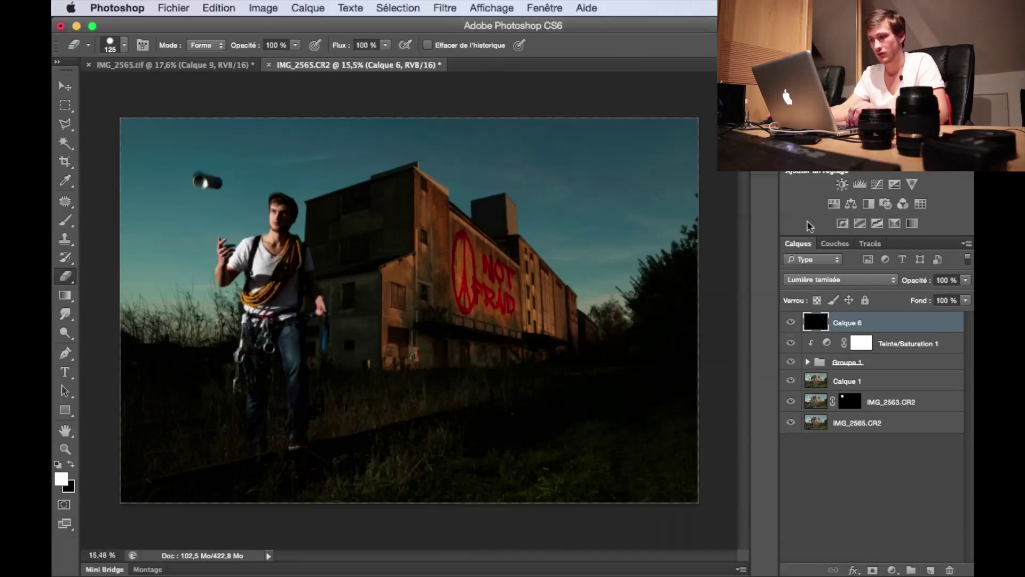
# Prepare a large soft Brush and set the foreground color to a neutral grey of 50 % brightness (#808080).
pyautogui.press('b')
pyautogui.moveTo(292, 284); pyautogui.dragTo(355, 283)
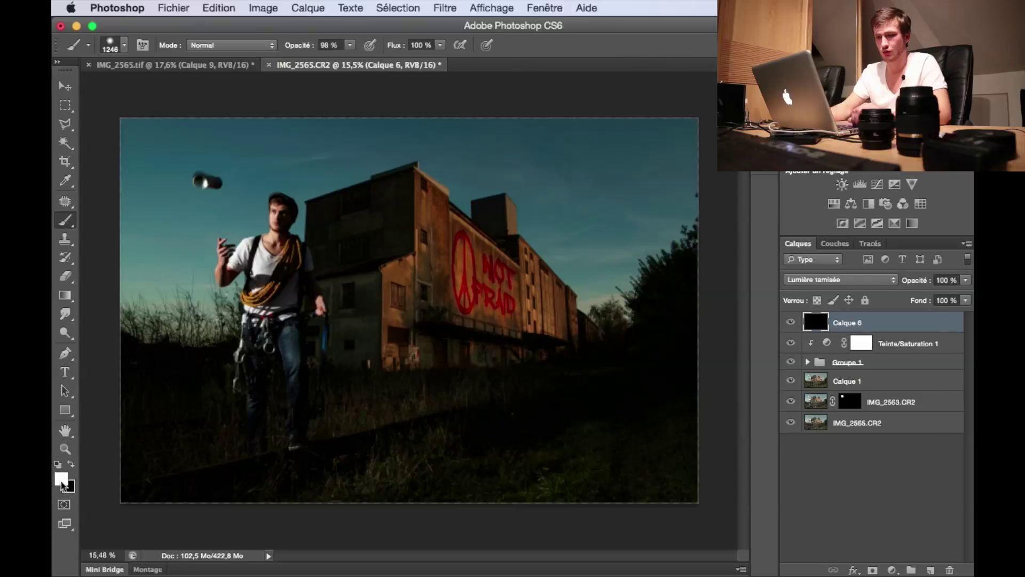
pyautogui.click(62, 481)
pyautogui.click(765, 409)
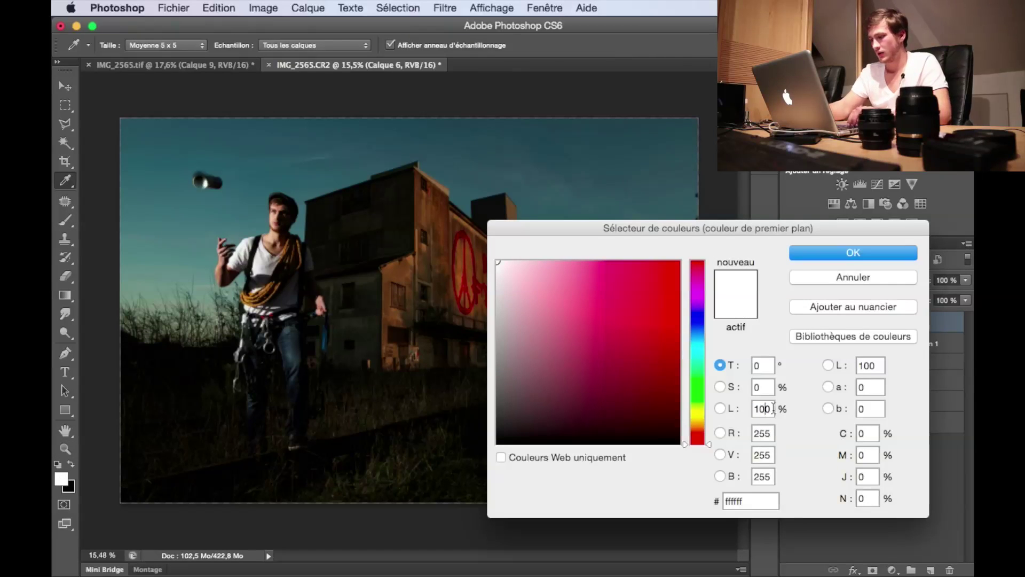
pyautogui.press('BackSpace')
pyautogui.press('BackSpace')
pyautogui.write('50')
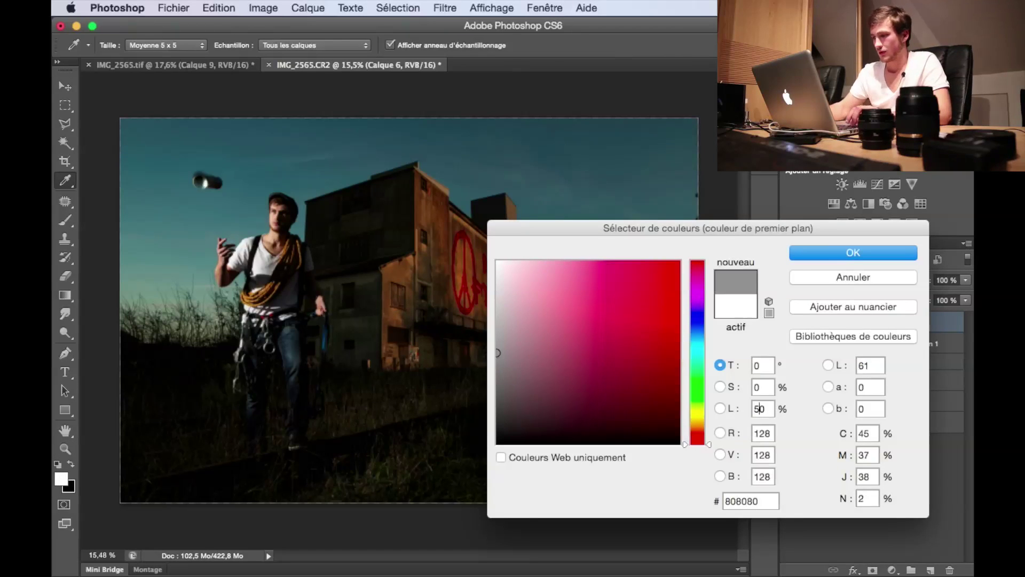
pyautogui.click(851, 257)
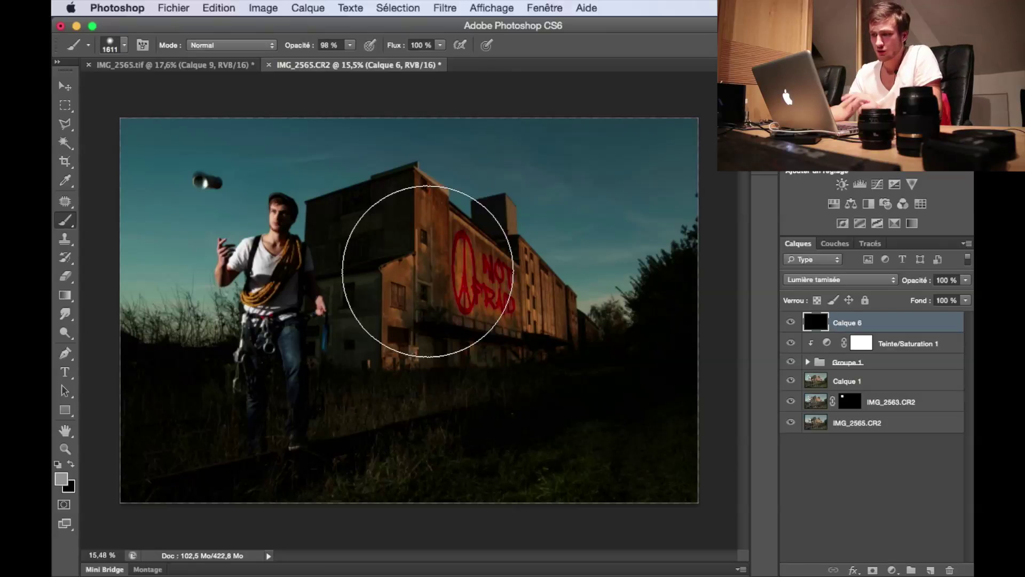
# Paint grey on Calque 6 over the man, the building and the central grass, leaving dark edges as a vignette.
pyautogui.moveTo(369, 262)
pyautogui.mouseDown()
pyautogui.moveTo(284, 270)
pyautogui.moveTo(407, 292)
pyautogui.moveTo(208, 233)
pyautogui.moveTo(258, 232)
pyautogui.mouseUp()
pyautogui.moveTo(241, 279)
pyautogui.mouseDown()
pyautogui.moveTo(309, 267)
pyautogui.moveTo(282, 275)
pyautogui.mouseUp()
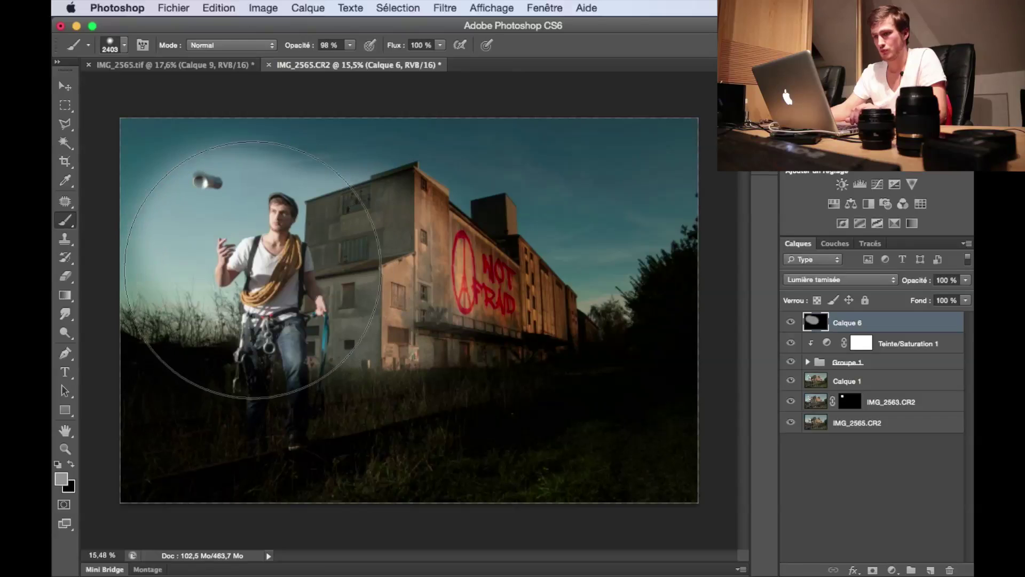
pyautogui.click(276, 273)
pyautogui.moveTo(573, 286)
pyautogui.mouseDown()
pyautogui.moveTo(550, 343)
pyautogui.moveTo(389, 401)
pyautogui.moveTo(251, 339)
pyautogui.moveTo(210, 338)
pyautogui.moveTo(362, 320)
pyautogui.moveTo(544, 259)
pyautogui.moveTo(492, 226)
pyautogui.mouseUp()
pyautogui.moveTo(523, 347); pyautogui.dragTo(425, 352)
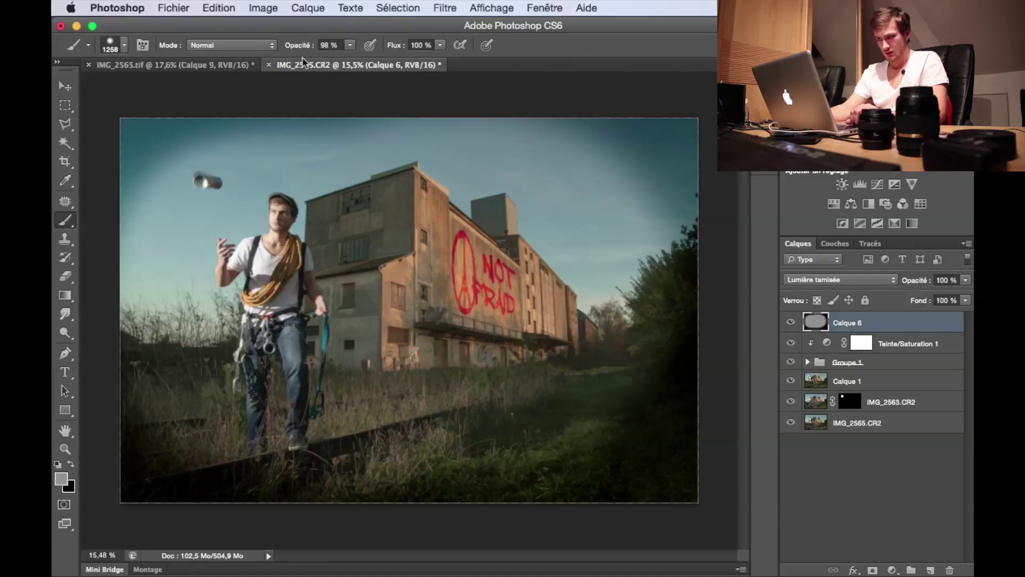
# Try softening the vignette's lower-right corner with the Brush at 38 % opacity, and undo the stroke.
pyautogui.moveTo(297, 49); pyautogui.dragTo(255, 55)
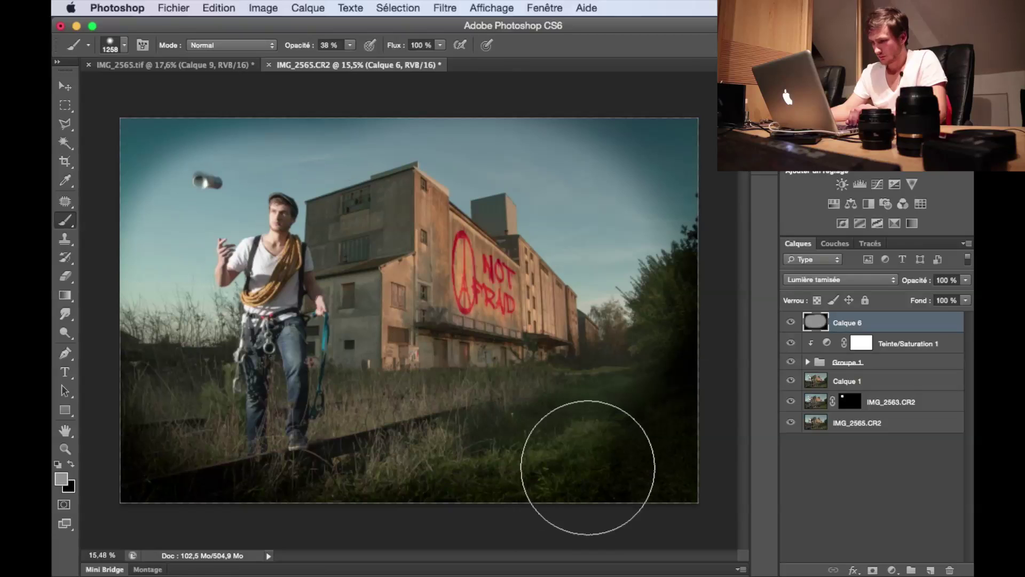
pyautogui.moveTo(628, 463); pyautogui.dragTo(643, 459)
pyautogui.press('super+z')
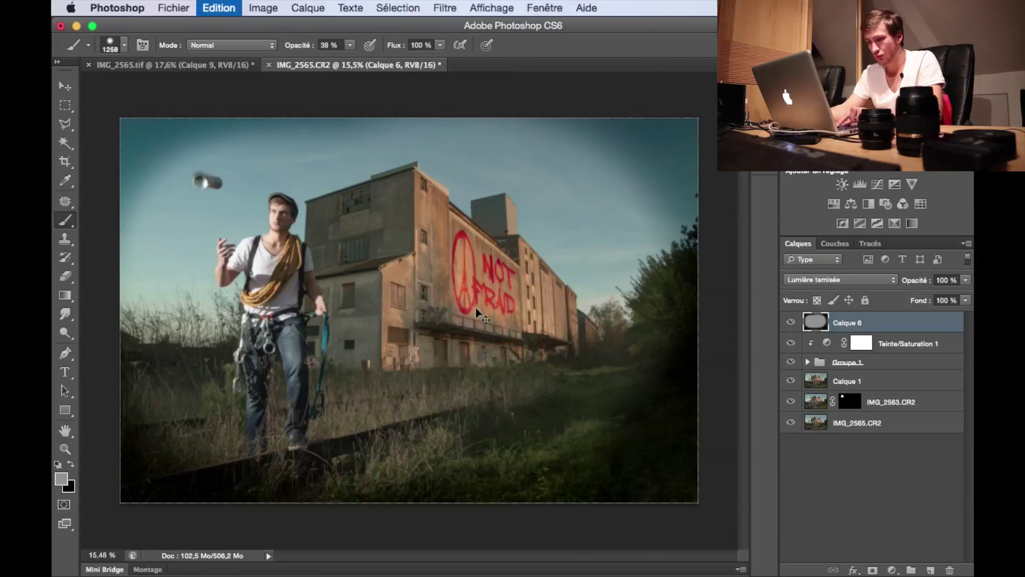
# Soften the vignette along the image's right and lower edges with the Brush at 17 % opacity.
pyautogui.moveTo(296, 48); pyautogui.dragTo(282, 50)
pyautogui.moveTo(684, 366)
pyautogui.mouseDown()
pyautogui.moveTo(681, 345)
pyautogui.moveTo(671, 436)
pyautogui.moveTo(670, 410)
pyautogui.moveTo(584, 504)
pyautogui.moveTo(618, 473)
pyautogui.moveTo(684, 359)
pyautogui.mouseUp()
pyautogui.moveTo(379, 510)
pyautogui.mouseDown()
pyautogui.moveTo(307, 481)
pyautogui.moveTo(88, 449)
pyautogui.moveTo(62, 404)
pyautogui.moveTo(128, 482)
pyautogui.moveTo(124, 444)
pyautogui.mouseUp()
# Brush grey over the sky and upper corners to soften the vignette, and set the opacity of Calque 6 to 74 %.
pyautogui.moveTo(914, 281)
pyautogui.mouseDown()
pyautogui.moveTo(860, 285)
pyautogui.moveTo(887, 284)
pyautogui.mouseUp()
pyautogui.moveTo(513, 235); pyautogui.dragTo(569, 227)
pyautogui.click(646, 147)
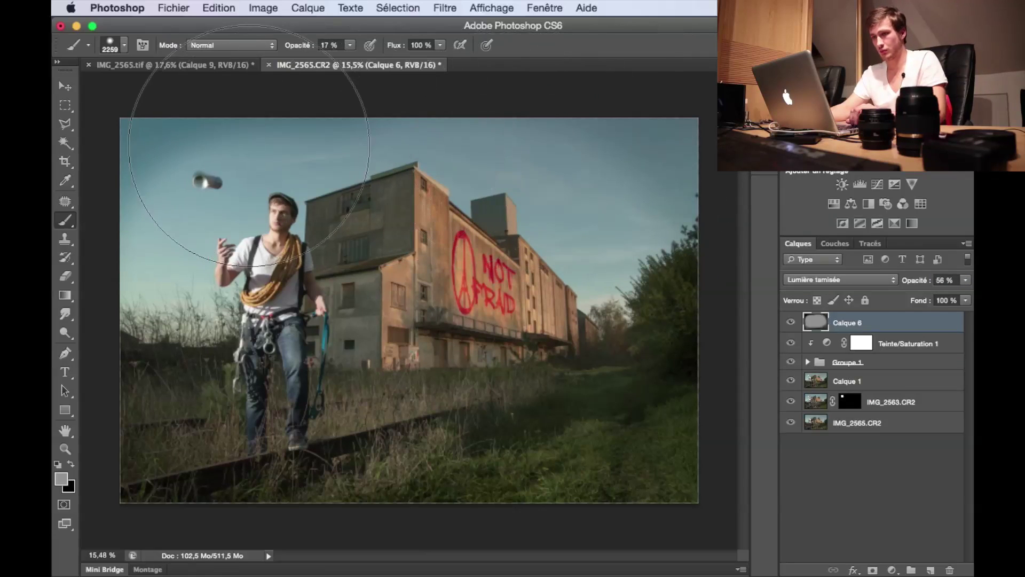
pyautogui.click(141, 129)
pyautogui.moveTo(910, 282); pyautogui.dragTo(925, 283)
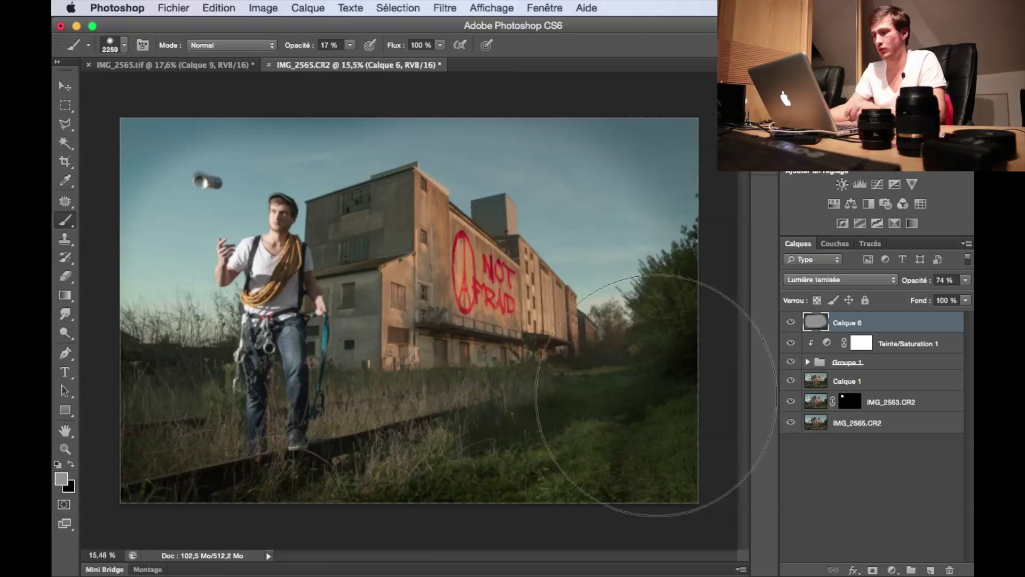
# Add a Courbes adjustment layer with an S-shaped RVB curve, raising the highlights and placing the shadow point at input 75, output 51.
pyautogui.click(891, 570)
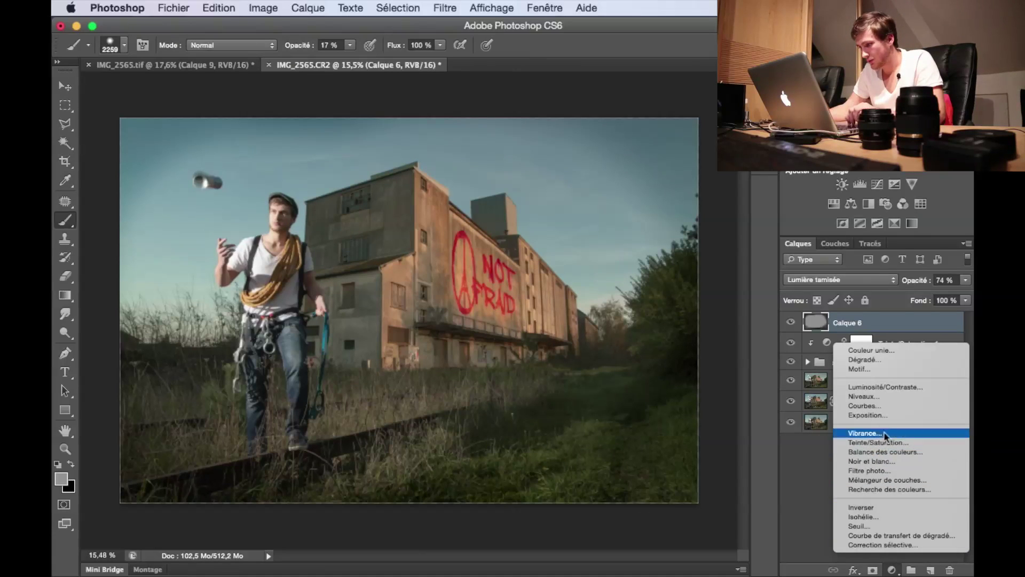
pyautogui.click(880, 405)
pyautogui.moveTo(686, 264); pyautogui.dragTo(682, 256)
pyautogui.moveTo(620, 325); pyautogui.dragTo(631, 333)
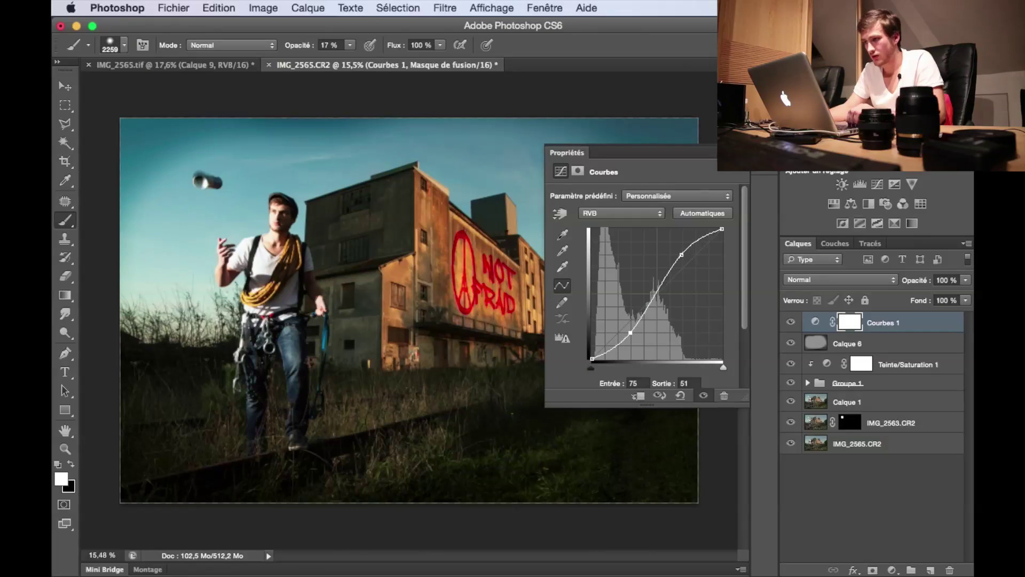
# Invert the Courbes 1 mask to black and paint the building back in with a white Brush at 100 % opacity.
pyautogui.click(735, 153)
pyautogui.press('super+i')
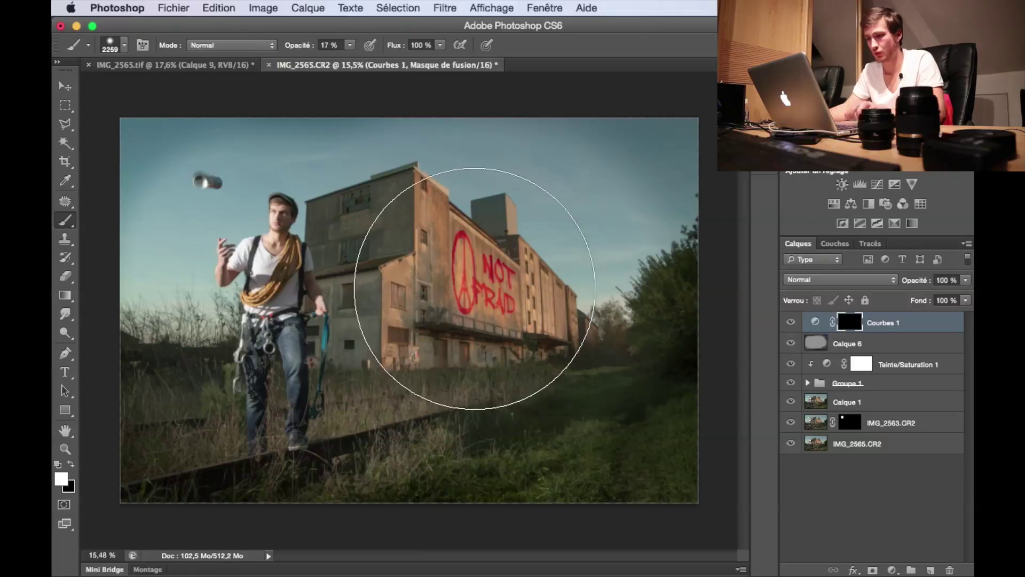
pyautogui.moveTo(441, 259); pyautogui.dragTo(386, 260)
pyautogui.moveTo(305, 50); pyautogui.dragTo(654, 43)
pyautogui.moveTo(401, 335)
pyautogui.mouseDown()
pyautogui.moveTo(521, 285)
pyautogui.moveTo(336, 279)
pyautogui.moveTo(369, 214)
pyautogui.moveTo(410, 185)
pyautogui.moveTo(334, 358)
pyautogui.mouseUp()
# Show the Courbes 1 mask as a red overlay and refine it with black and white Brush strokes along the building's roofline and base.
pyautogui.press('\\')
pyautogui.press('x')
pyautogui.press('x')
pyautogui.press('x')
pyautogui.moveTo(363, 399); pyautogui.dragTo(582, 392)
pyautogui.press('super+space')
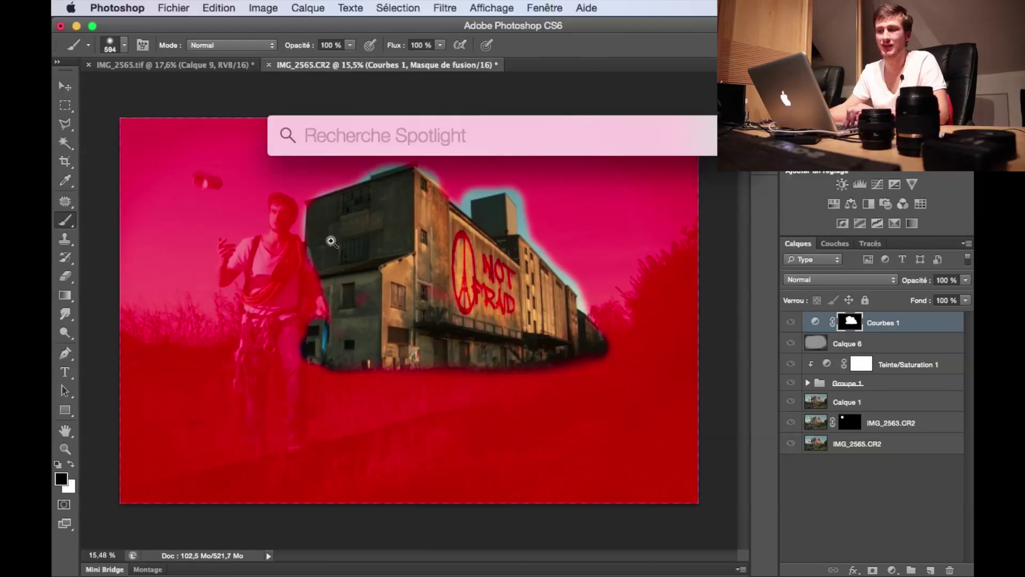
pyautogui.moveTo(320, 214); pyautogui.dragTo(368, 214)
pyautogui.moveTo(374, 325); pyautogui.dragTo(459, 299)
pyautogui.moveTo(619, 267); pyautogui.dragTo(346, 389)
pyautogui.moveTo(310, 358); pyautogui.dragTo(481, 310)
pyautogui.press('x')
pyautogui.moveTo(438, 369); pyautogui.dragTo(348, 398)
pyautogui.press('x')
pyautogui.moveTo(499, 347)
pyautogui.mouseDown()
pyautogui.moveTo(566, 387)
pyautogui.moveTo(374, 207)
pyautogui.mouseUp()
pyautogui.moveTo(457, 352)
pyautogui.mouseDown()
pyautogui.moveTo(446, 282)
pyautogui.moveTo(652, 421)
pyautogui.mouseUp()
pyautogui.moveTo(481, 320)
pyautogui.mouseDown()
pyautogui.moveTo(424, 240)
pyautogui.moveTo(501, 213)
pyautogui.moveTo(427, 206)
pyautogui.mouseUp()
# Finish the Courbes 1 mask around the building's far end and remaining edges with the Brush, and hide the red overlay.
pyautogui.press('x')
pyautogui.press('x')
pyautogui.press('x')
pyautogui.moveTo(566, 262); pyautogui.dragTo(599, 371)
pyautogui.press('x')
pyautogui.moveTo(676, 421); pyautogui.dragTo(385, 225)
pyautogui.moveTo(386, 222); pyautogui.dragTo(398, 227)
pyautogui.moveTo(373, 205)
pyautogui.mouseDown()
pyautogui.moveTo(476, 307)
pyautogui.moveTo(595, 528)
pyautogui.mouseUp()
pyautogui.press('super+0')
pyautogui.moveTo(374, 278)
pyautogui.mouseDown()
pyautogui.moveTo(480, 288)
pyautogui.moveTo(342, 283)
pyautogui.mouseUp()
pyautogui.press('x')
pyautogui.moveTo(625, 331); pyautogui.dragTo(624, 345)
pyautogui.keyDown('alt'); pyautogui.keyDown('shift'); pyautogui.click(849, 327); pyautogui.keyUp('shift'); pyautogui.keyUp('alt')
# Compare the image with and without Courbes 1, and set the layer's opacity to 66 %.
pyautogui.click(792, 322)
pyautogui.click(791, 322)
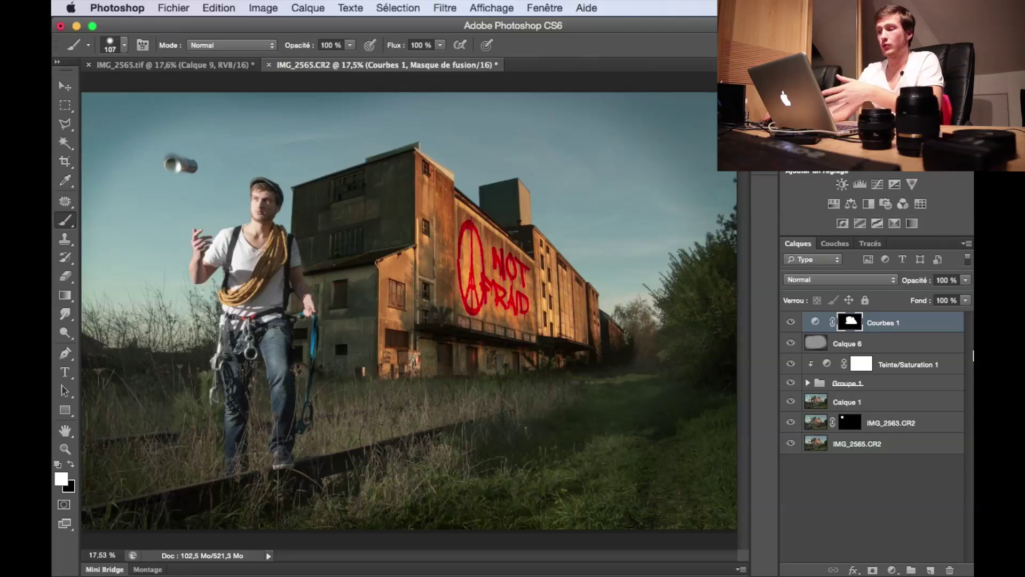
pyautogui.moveTo(920, 288); pyautogui.dragTo(849, 292)
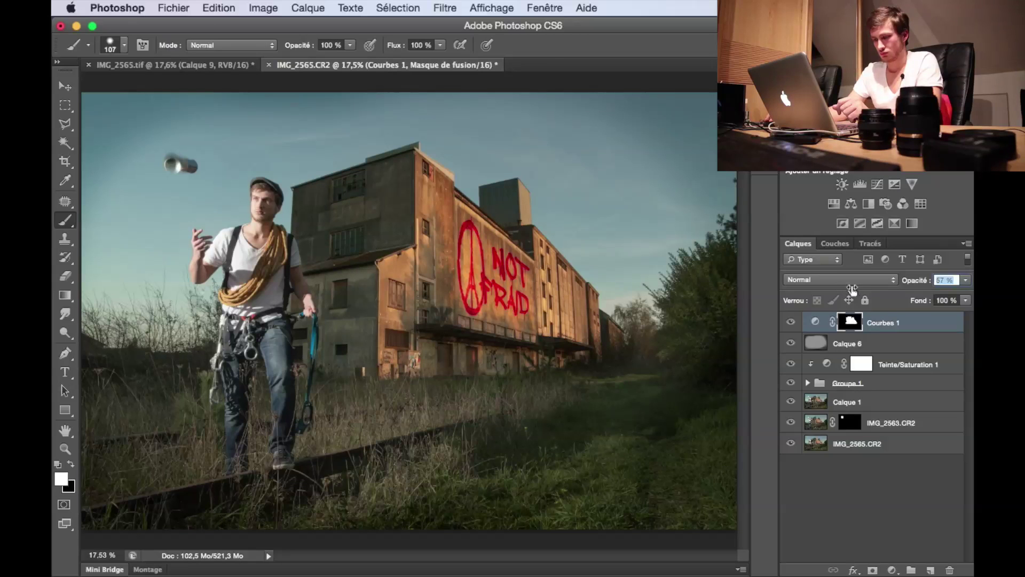
pyautogui.moveTo(855, 289); pyautogui.dragTo(859, 289)
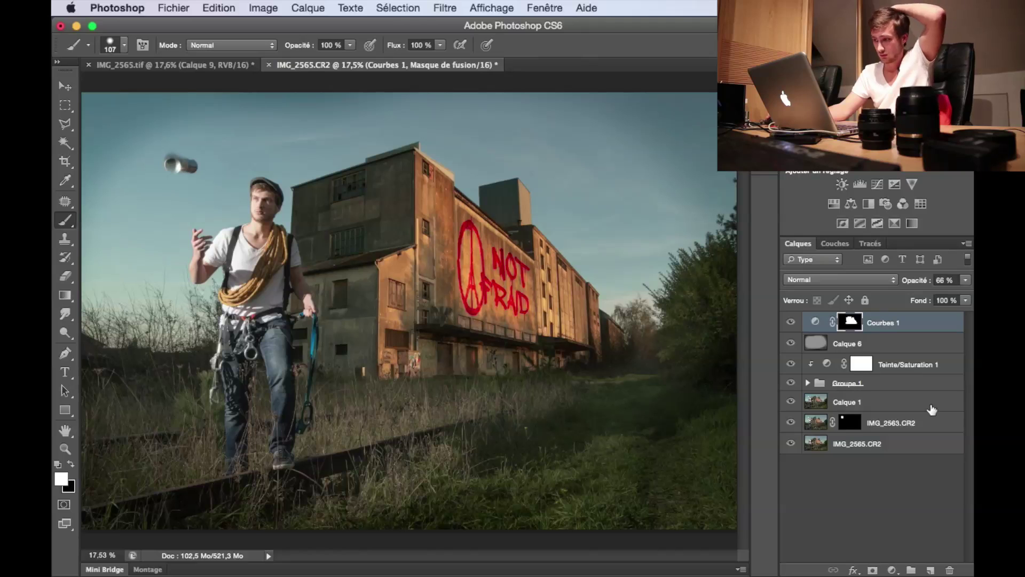
# Add a Teinte/Saturation adjustment layer clipped to Courbes 1 and reduce its saturation.
pyautogui.click(892, 570)
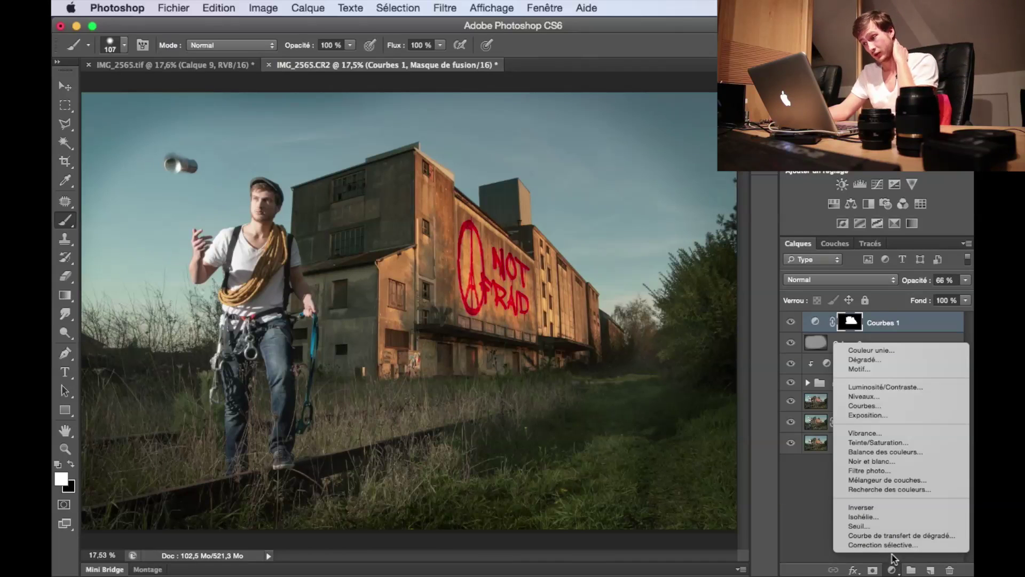
pyautogui.click(880, 444)
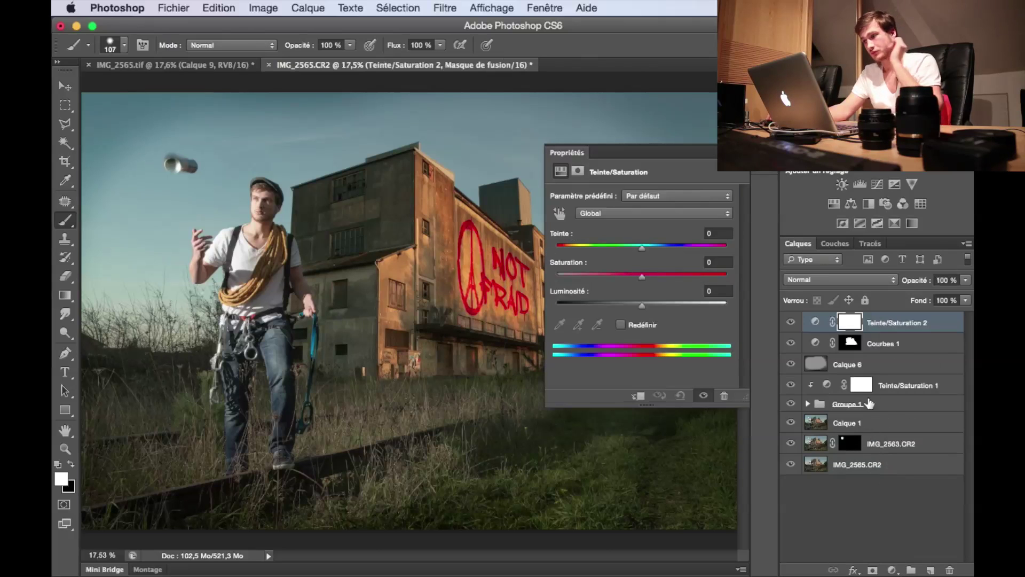
pyautogui.keyDown('alt'); pyautogui.click(836, 331); pyautogui.keyUp('alt')
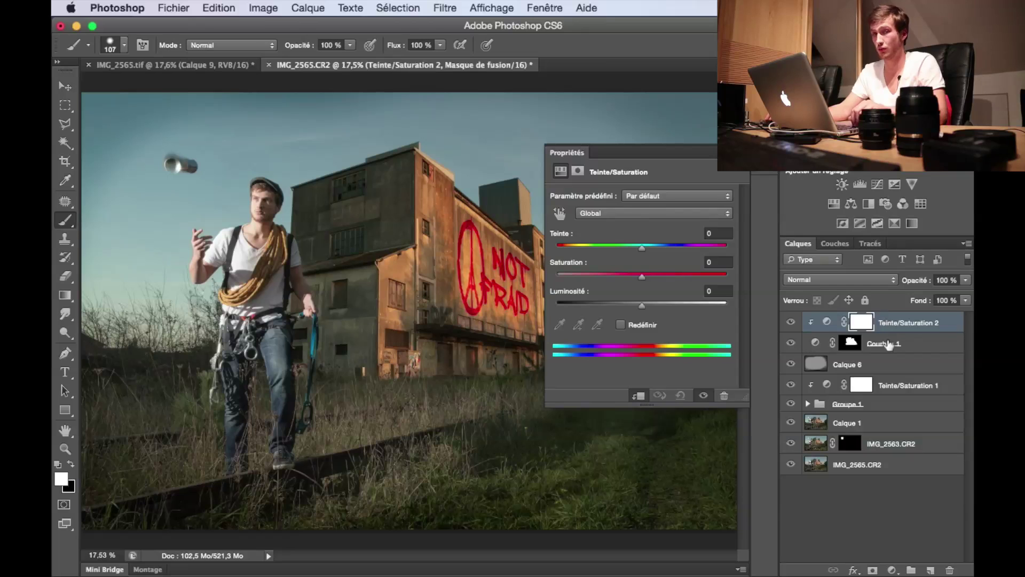
pyautogui.moveTo(642, 277); pyautogui.dragTo(619, 276)
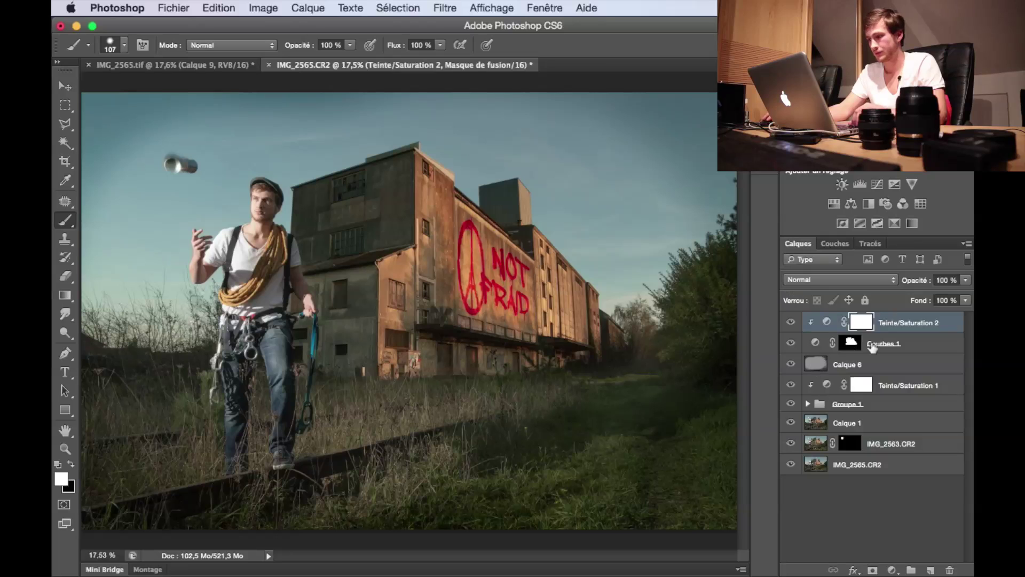
# Group Courbes 1 and Teinte/Saturation 2, and compare the image with and without the group.
pyautogui.click(915, 337)
pyautogui.keyDown('shift'); pyautogui.click(914, 322); pyautogui.keyUp('shift')
pyautogui.press('super+g')
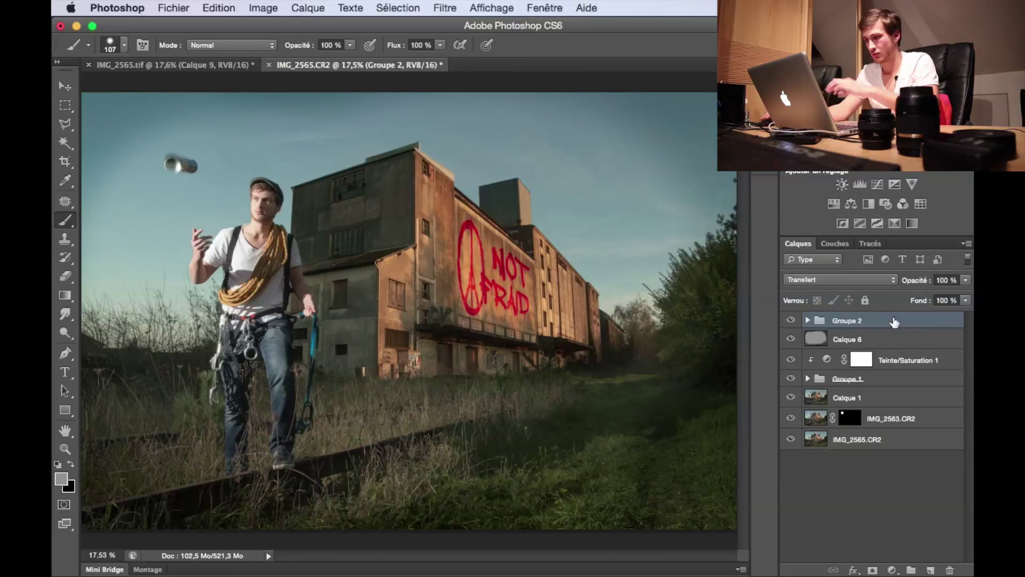
pyautogui.click(790, 321)
pyautogui.click(791, 321)
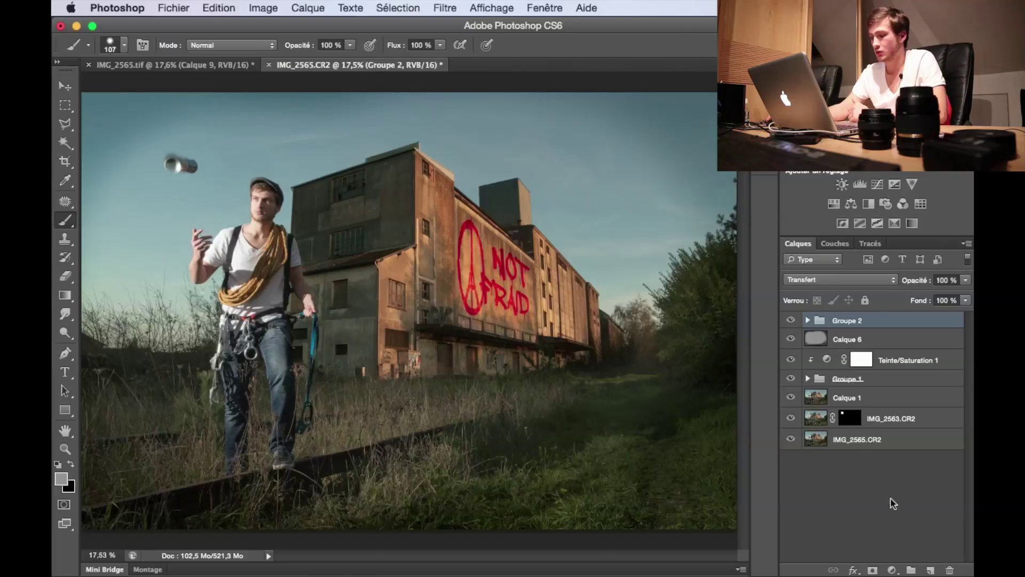
# Add a Courbes adjustment layer above Groupe 2 and raise its Rouge curve with a point at input 160, output 169.
pyautogui.click(891, 570)
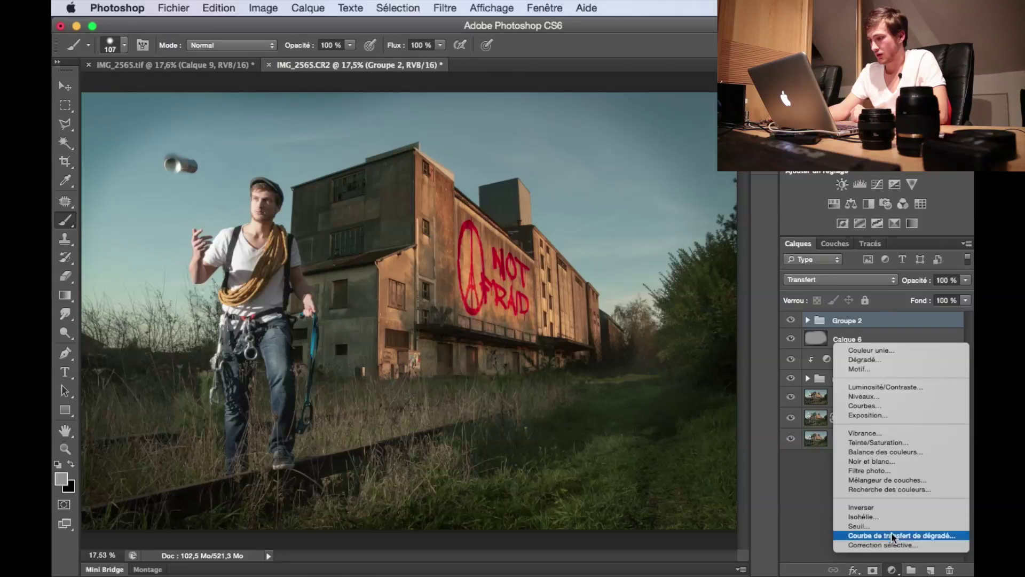
pyautogui.click(875, 402)
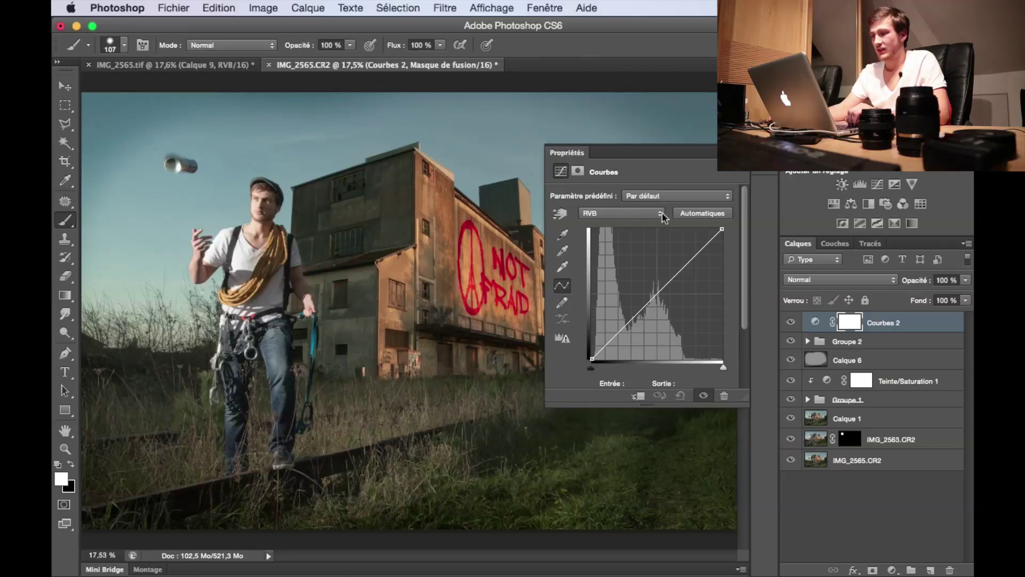
pyautogui.moveTo(683, 267); pyautogui.dragTo(826, 343)
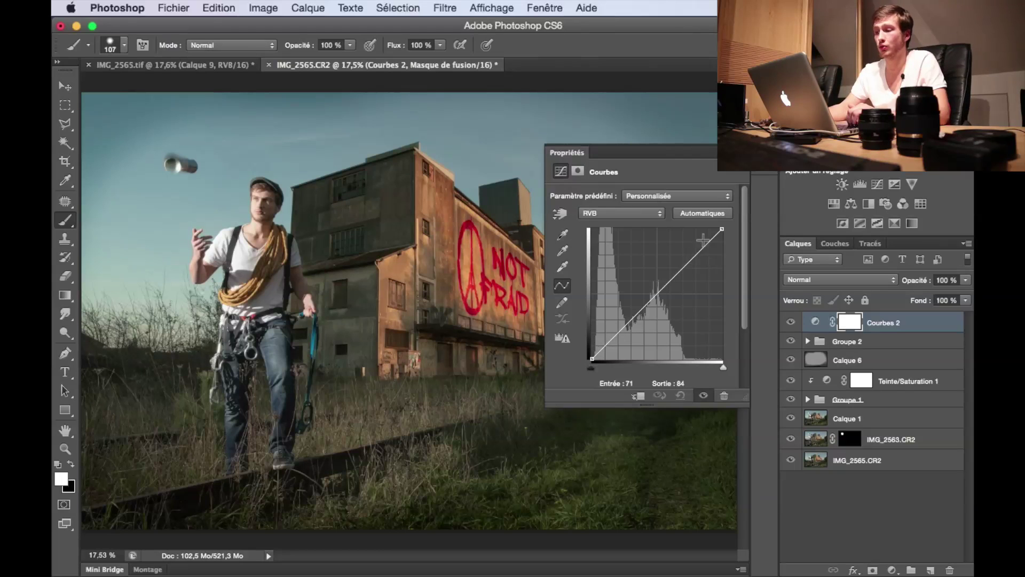
pyautogui.click(620, 213)
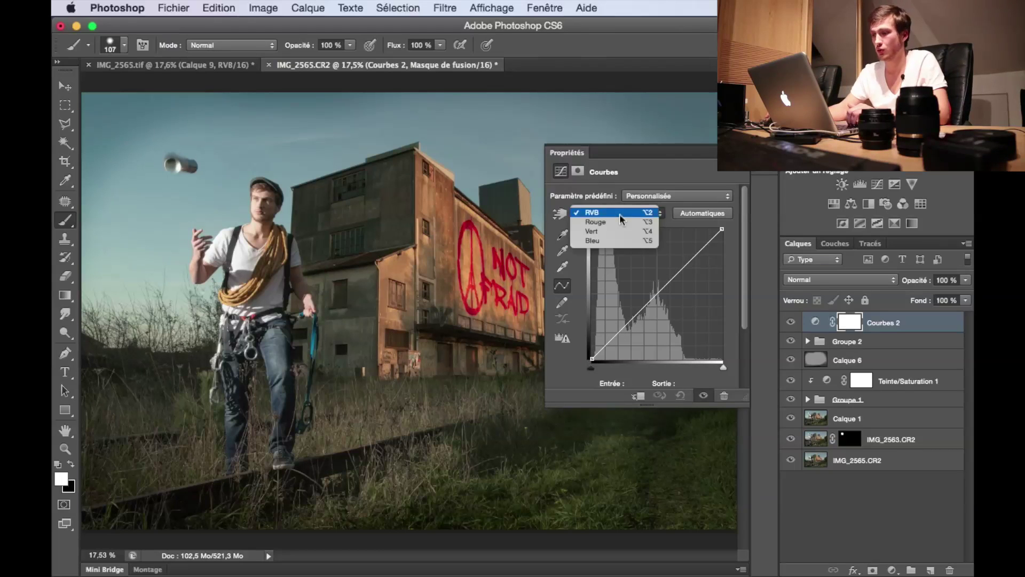
pyautogui.click(620, 222)
pyautogui.click(676, 272)
pyautogui.moveTo(676, 273)
pyautogui.mouseDown()
pyautogui.moveTo(623, 251)
pyautogui.moveTo(638, 275)
pyautogui.moveTo(688, 284)
pyautogui.moveTo(698, 307)
pyautogui.moveTo(674, 273)
pyautogui.mouseUp()
# Adjust the Vert and Bleu curves of Courbes 2 for a warmer tint, and place the Rouge point at input 156, output 178.
pyautogui.click(630, 214)
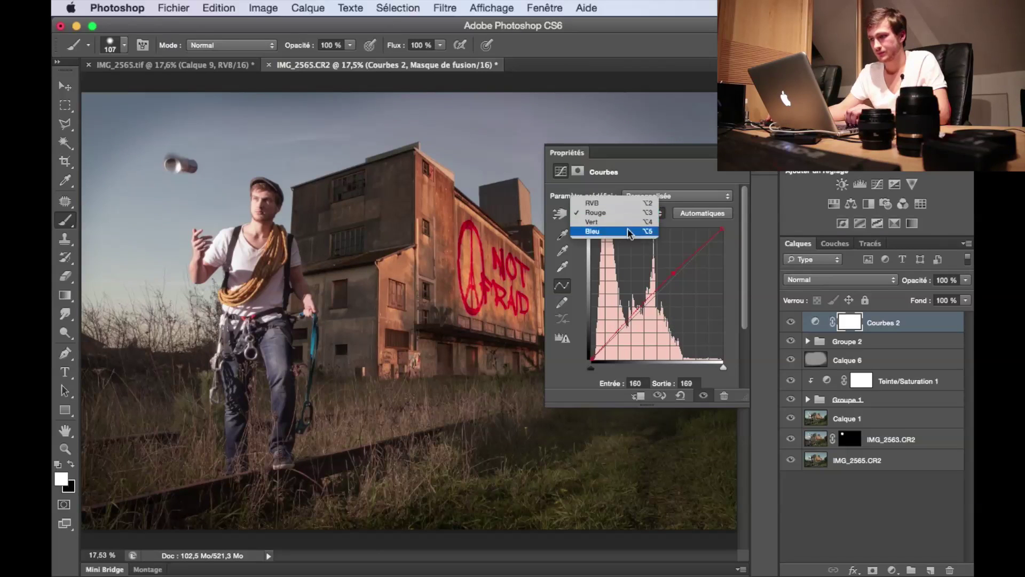
pyautogui.click(631, 222)
pyautogui.moveTo(674, 274)
pyautogui.mouseDown()
pyautogui.moveTo(629, 263)
pyautogui.moveTo(688, 296)
pyautogui.moveTo(698, 316)
pyautogui.moveTo(672, 275)
pyautogui.moveTo(618, 263)
pyautogui.moveTo(670, 276)
pyautogui.moveTo(682, 321)
pyautogui.moveTo(676, 263)
pyautogui.moveTo(685, 270)
pyautogui.moveTo(659, 281)
pyautogui.moveTo(671, 268)
pyautogui.mouseUp()
pyautogui.hotkey('alt', '5')
pyautogui.click(636, 214)
pyautogui.click(636, 187)
pyautogui.click(636, 213)
pyautogui.click(636, 226)
pyautogui.click(625, 214)
pyautogui.click(624, 200)
pyautogui.click(636, 213)
pyautogui.click(636, 240)
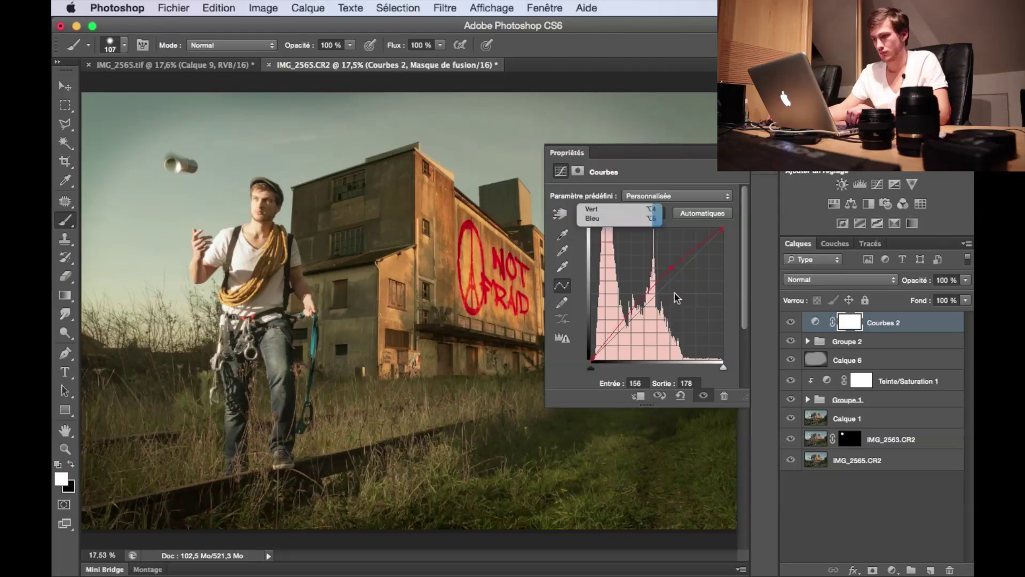
pyautogui.moveTo(722, 228); pyautogui.dragTo(675, 278)
pyautogui.click(733, 154)
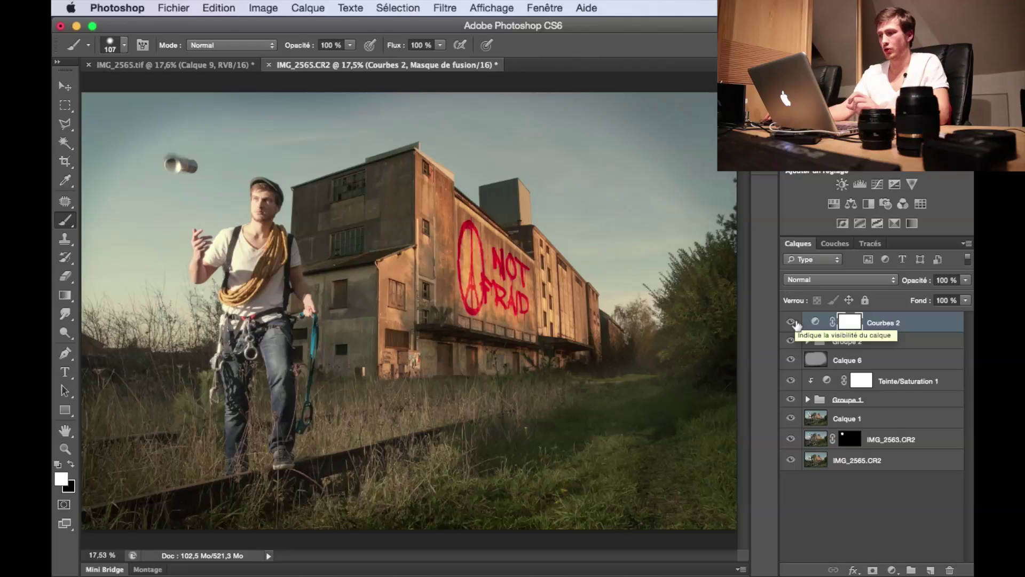
# Compare the image with and without the Courbes 2 colour tint.
pyautogui.click(794, 322)
pyautogui.click(794, 323)
pyautogui.click(794, 322)
pyautogui.click(794, 323)
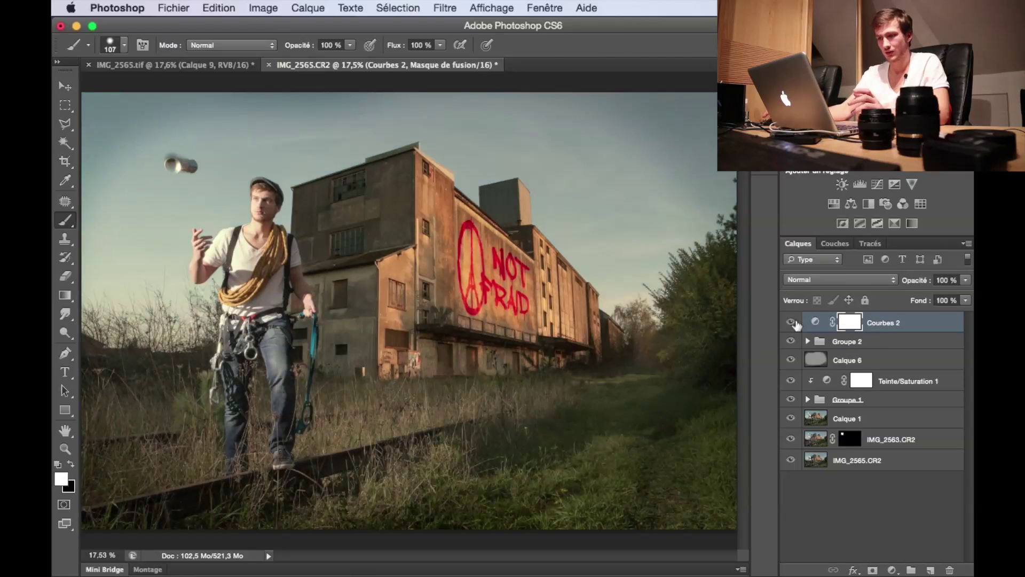
pyautogui.click(794, 322)
pyautogui.click(794, 323)
pyautogui.click(794, 323)
pyautogui.click(794, 323)
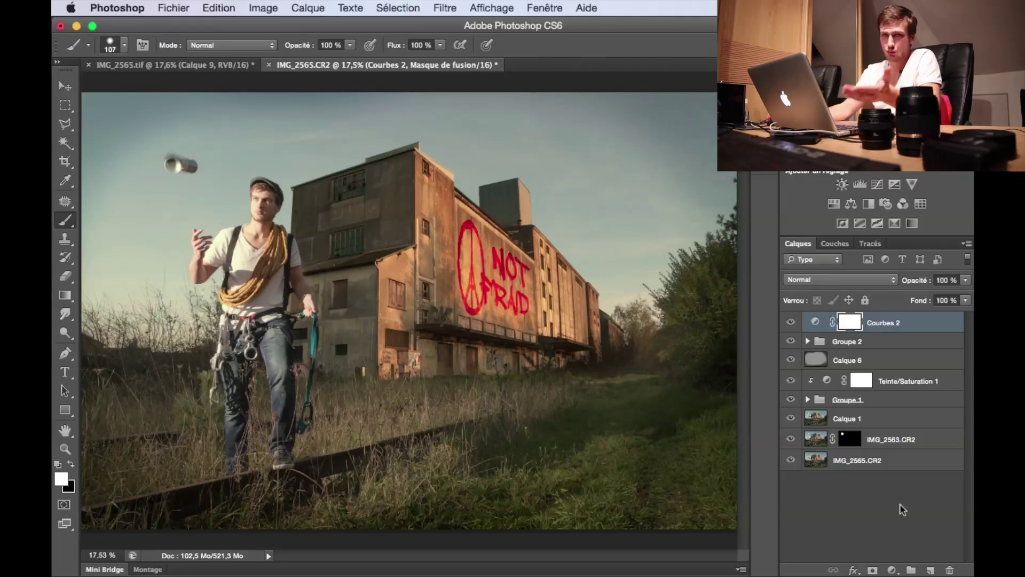
# Add a Courbes adjustment layer brightening the midtones with an RVB point at input 127, output 141, and compare its effect.
pyautogui.click(892, 570)
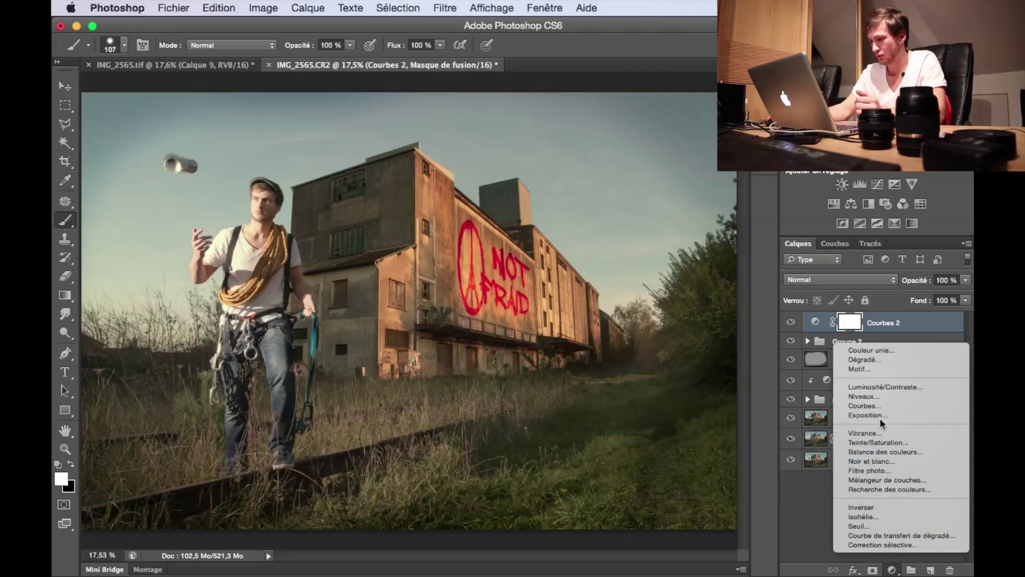
pyautogui.click(864, 406)
pyautogui.moveTo(658, 293); pyautogui.dragTo(658, 286)
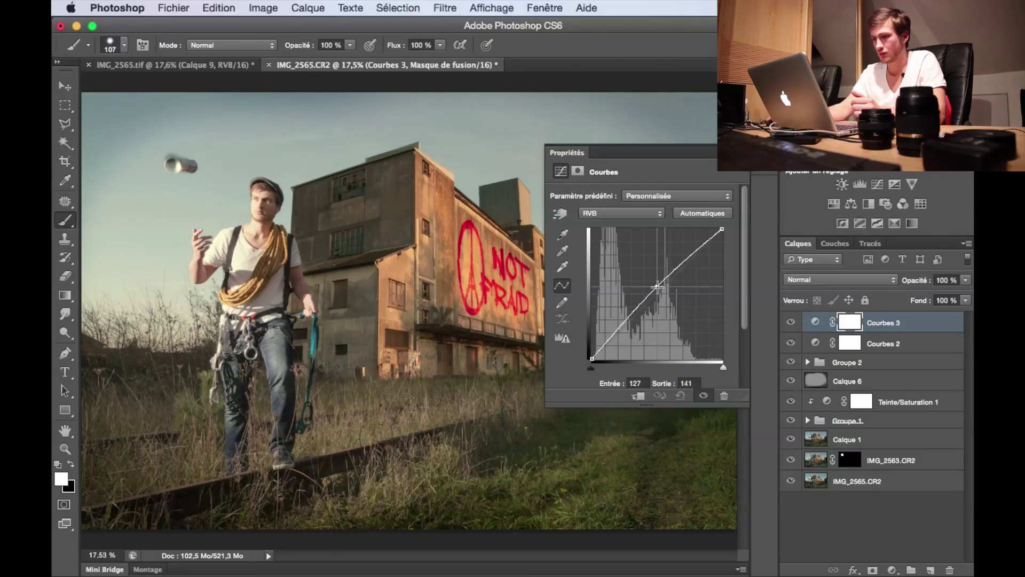
pyautogui.click(732, 153)
pyautogui.click(790, 323)
pyautogui.click(791, 323)
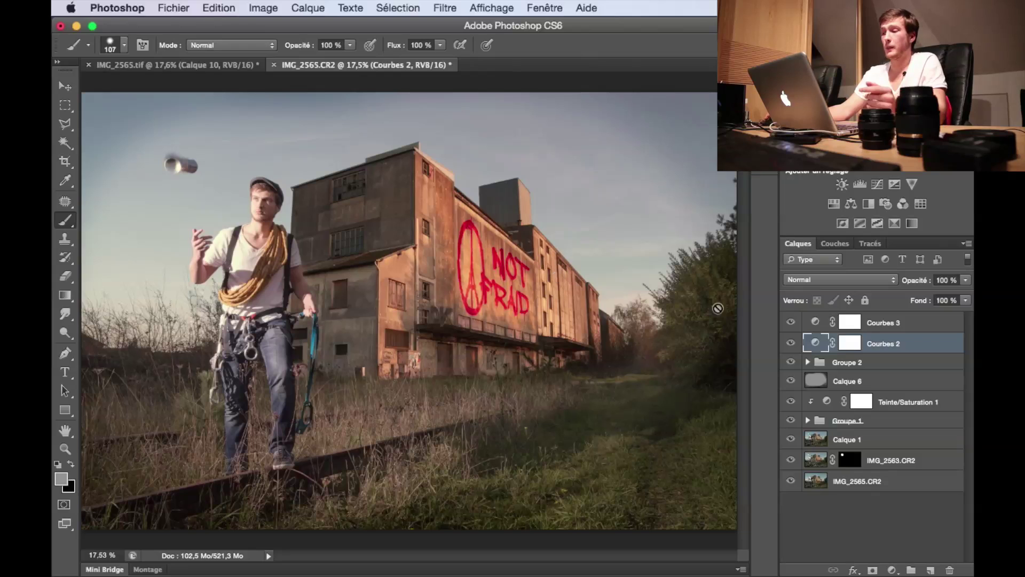
# Stamp all visible layers into a new layer above Courbes 3 and apply the Passe-haut filter with a 6,0-pixel radius.
pyautogui.click(938, 327)
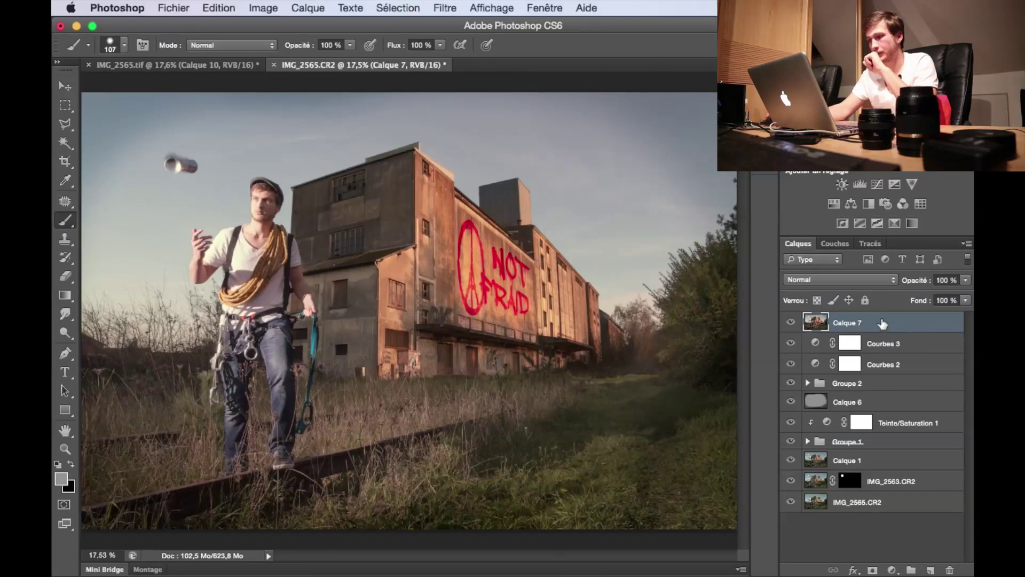
pyautogui.click(453, 4)
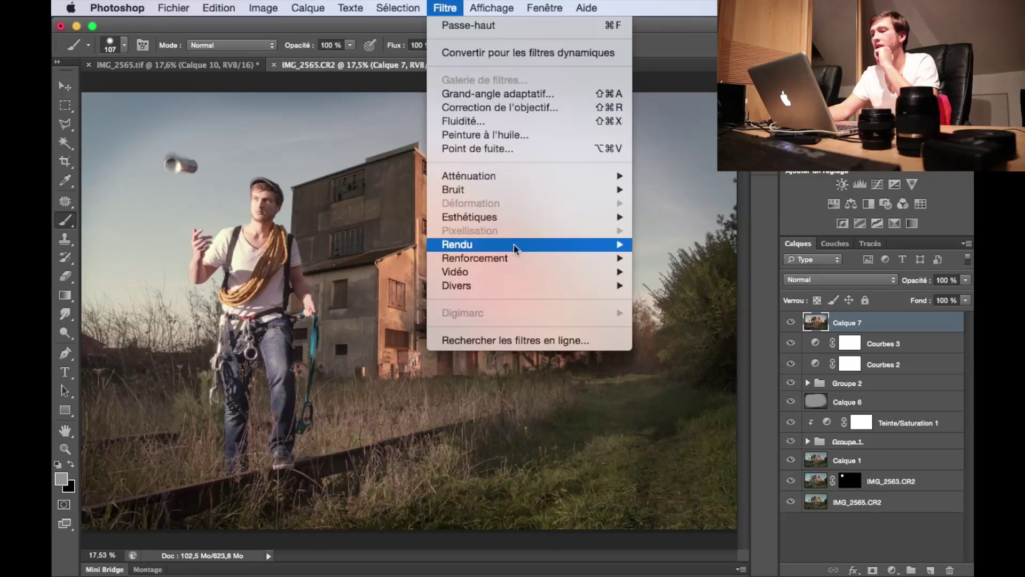
pyautogui.moveTo(541, 283)
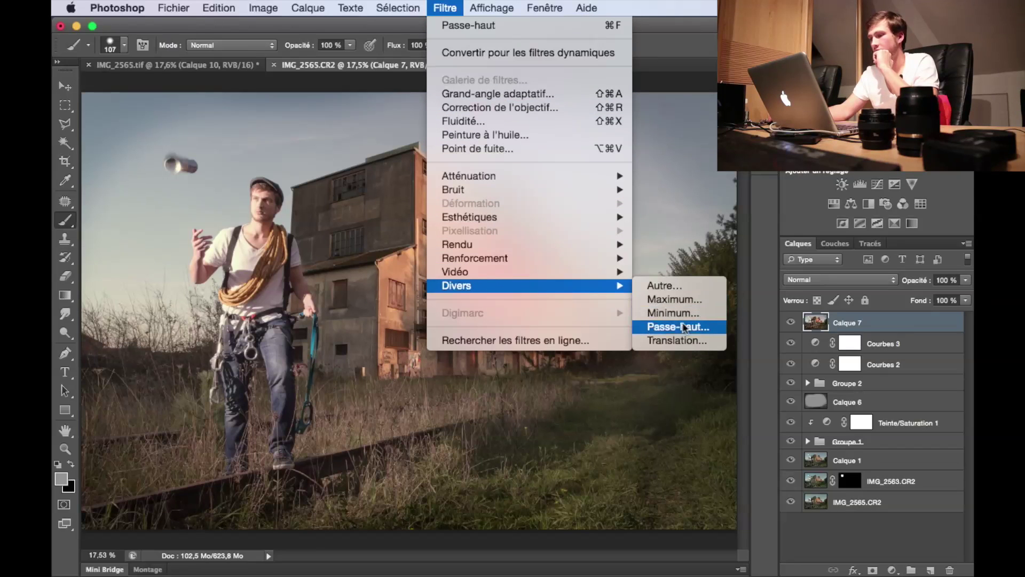
pyautogui.click(674, 326)
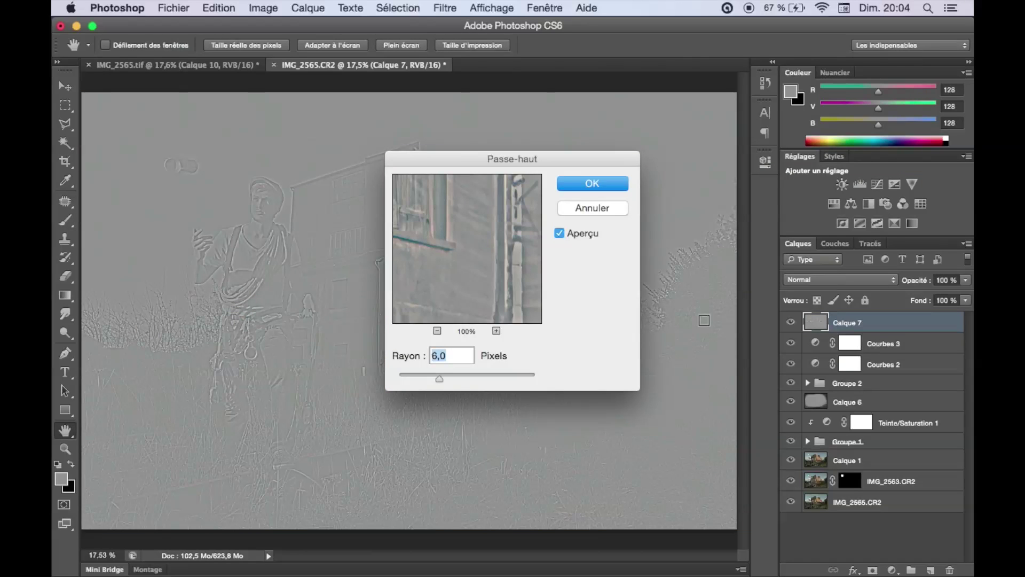
pyautogui.click(617, 185)
pyautogui.press('b')
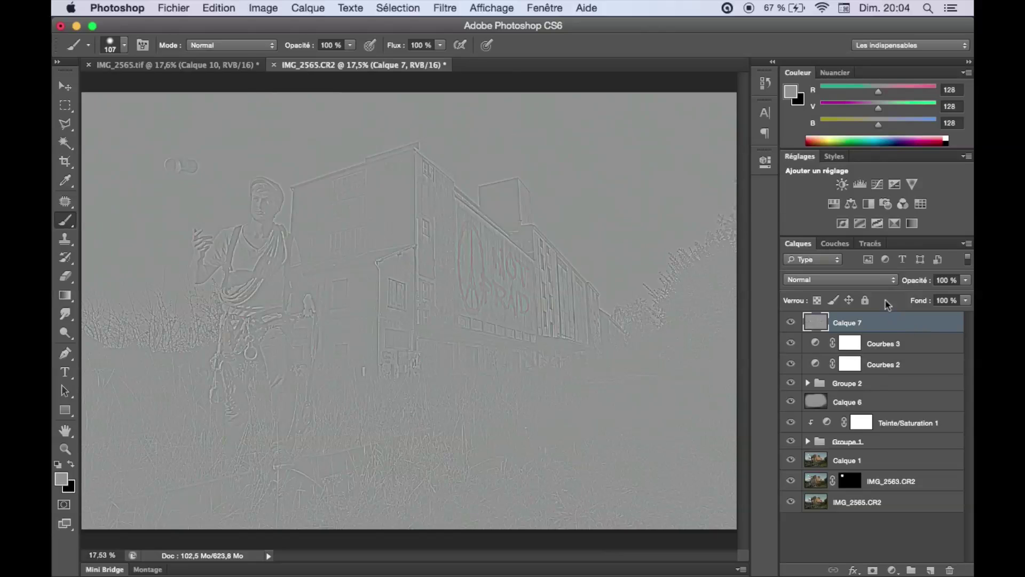
# Set Calque 7 to Lumière crue, compare the sharpening on the man's face, and lower the layer's opacity to 47 %.
pyautogui.click(877, 283)
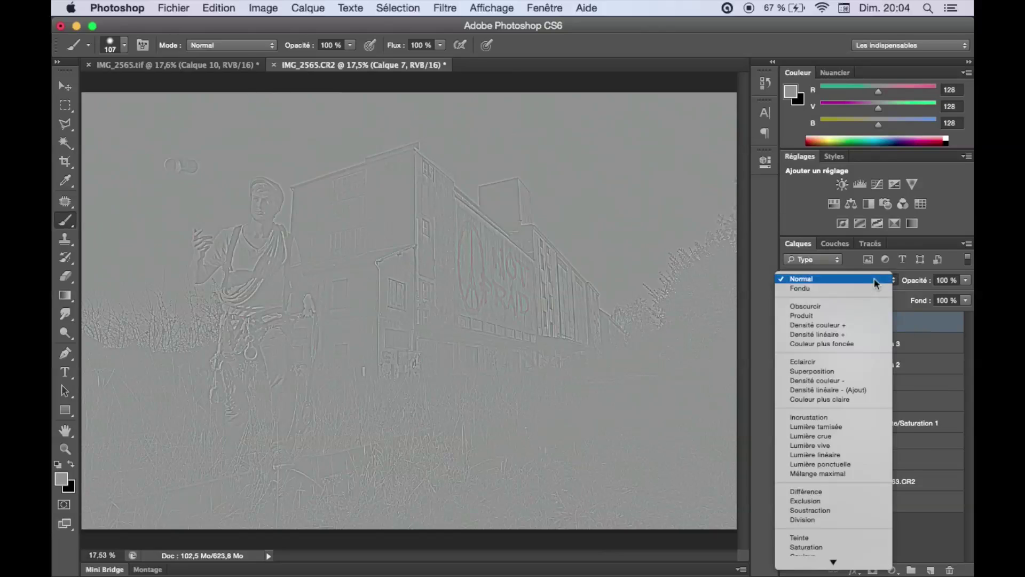
pyautogui.click(873, 436)
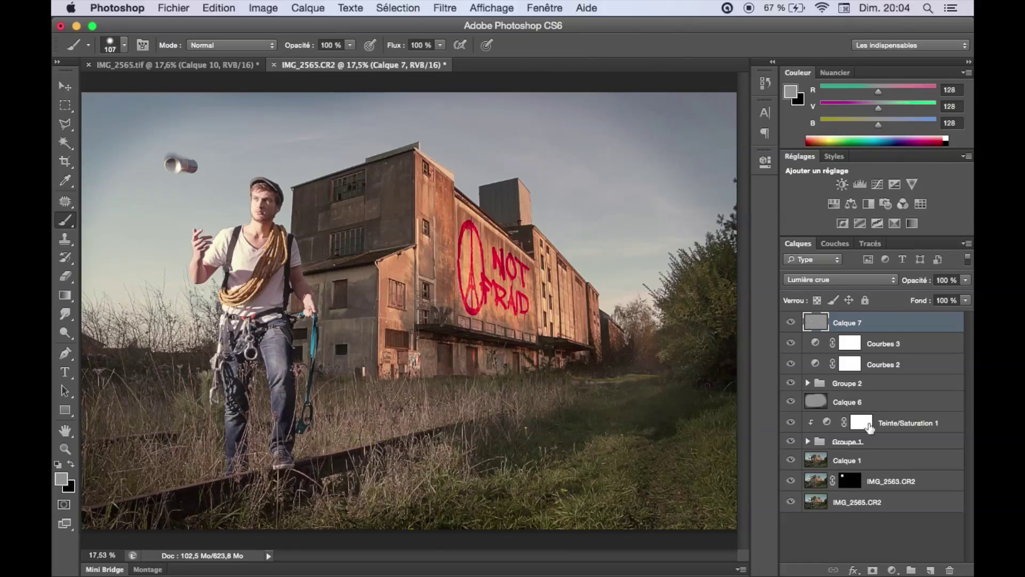
pyautogui.moveTo(257, 237); pyautogui.dragTo(479, 392)
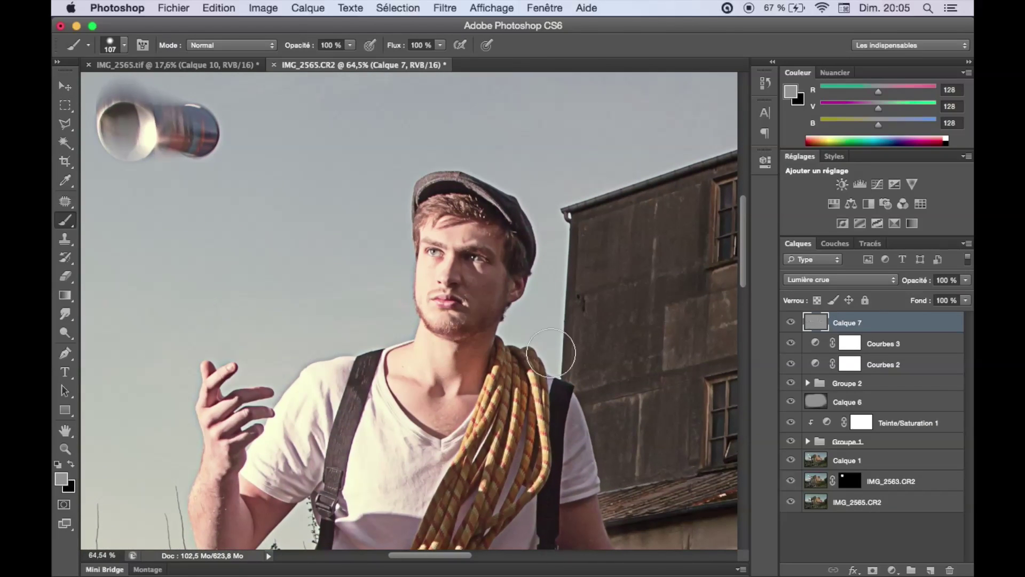
pyautogui.click(791, 323)
pyautogui.click(791, 323)
pyautogui.click(791, 323)
pyautogui.click(791, 323)
pyautogui.press('super+0')
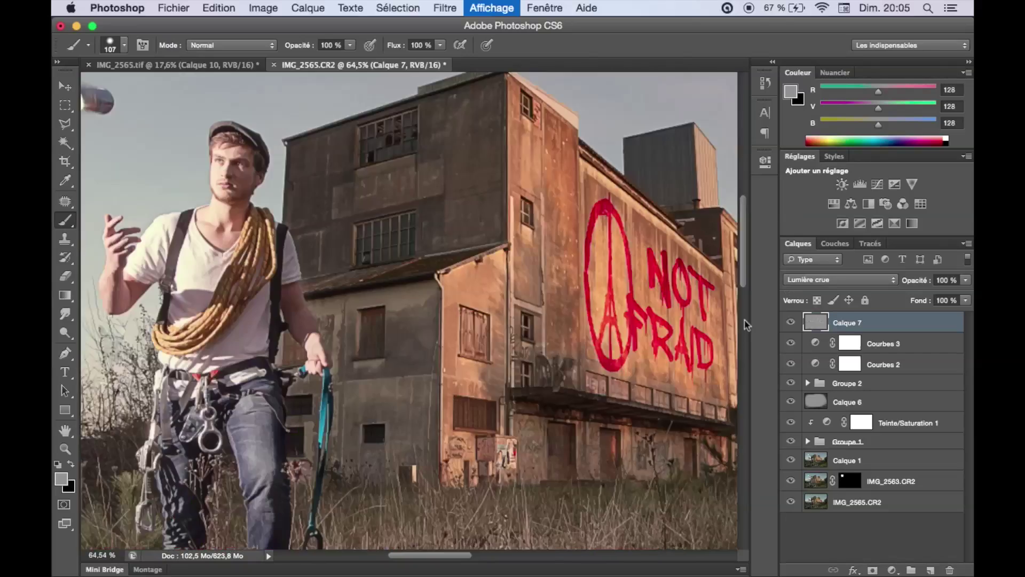
pyautogui.moveTo(919, 281); pyautogui.dragTo(881, 284)
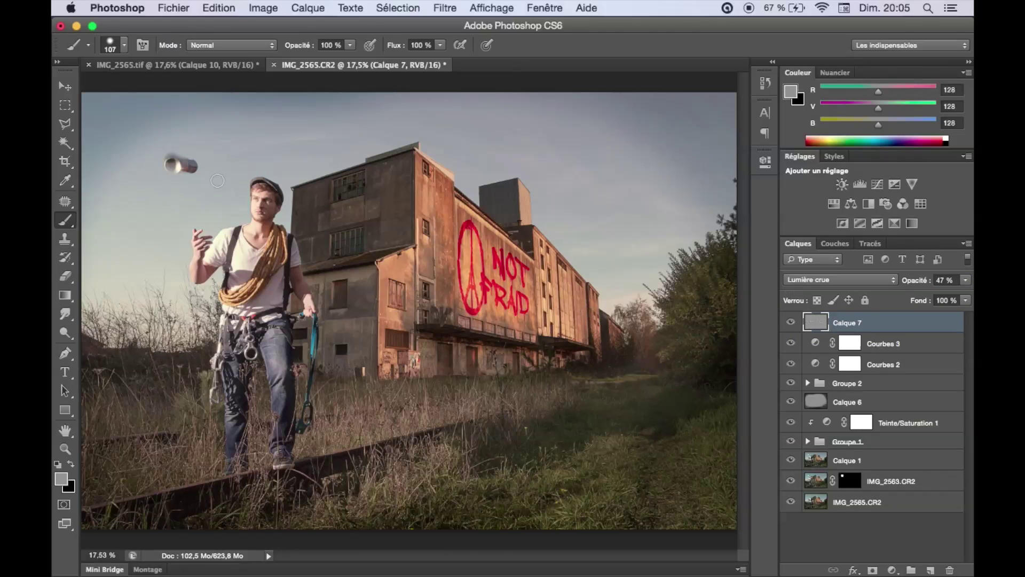
# Crop the image to a 16 x 9 ratio, shifting the picture slightly upward within the frame.
pyautogui.click(65, 162)
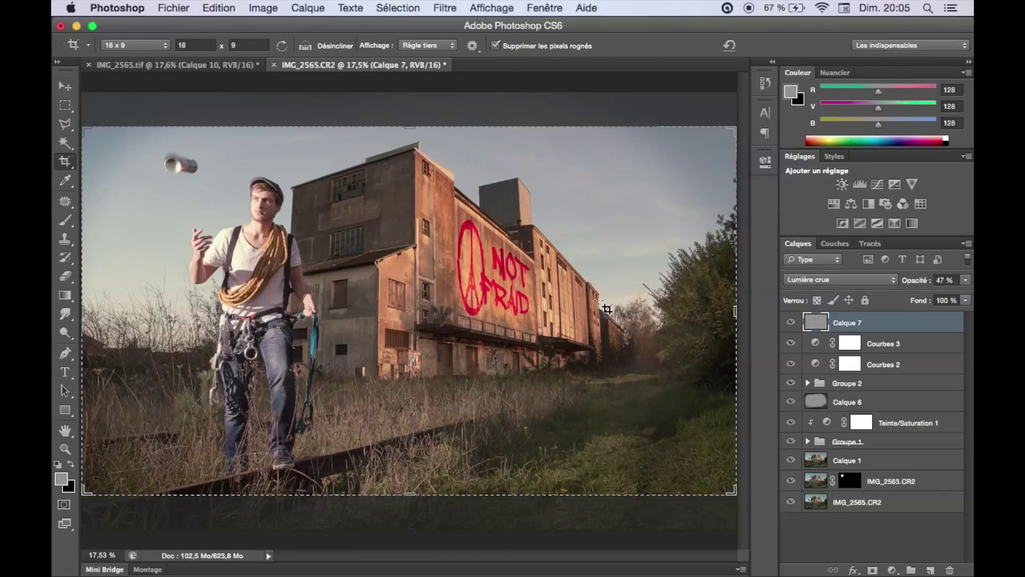
pyautogui.moveTo(473, 322); pyautogui.dragTo(614, 390)
pyautogui.press('super+z')
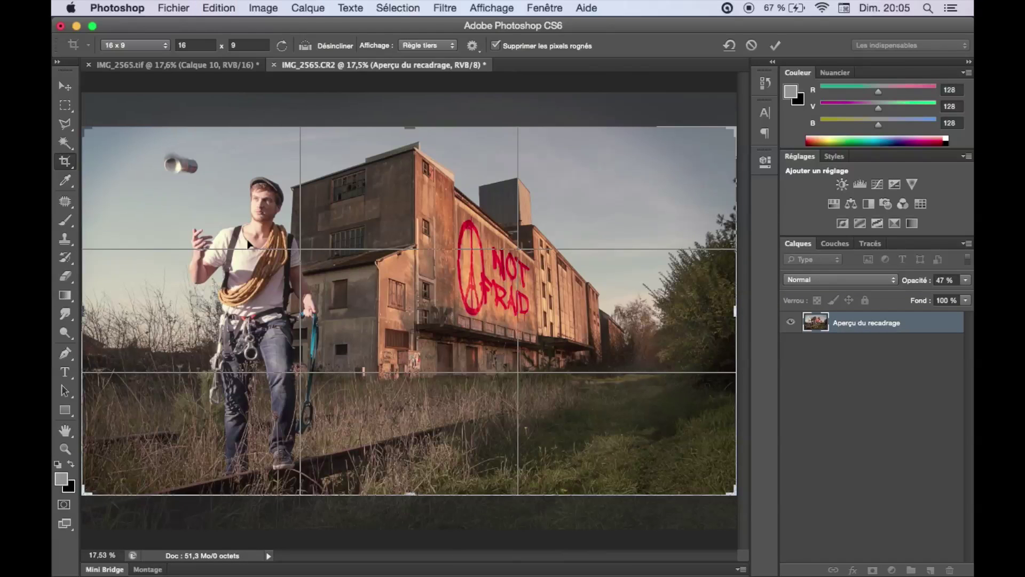
pyautogui.moveTo(383, 274); pyautogui.dragTo(389, 260)
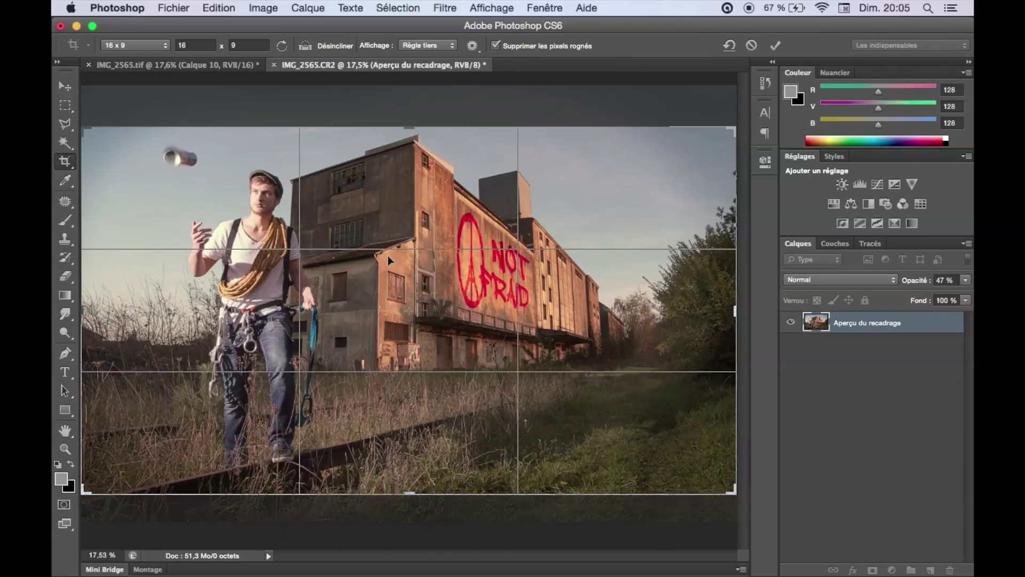
pyautogui.press('Return')
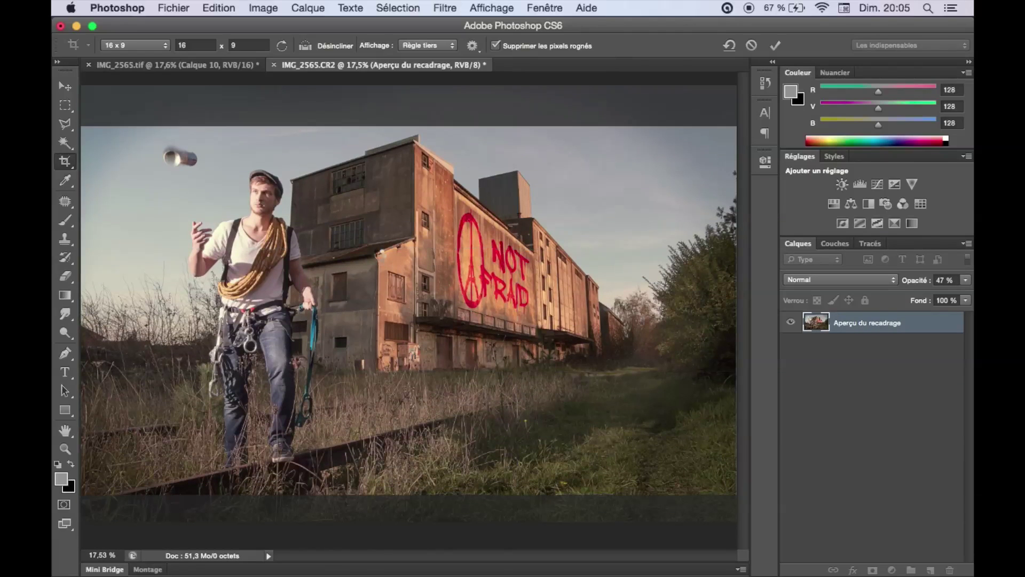